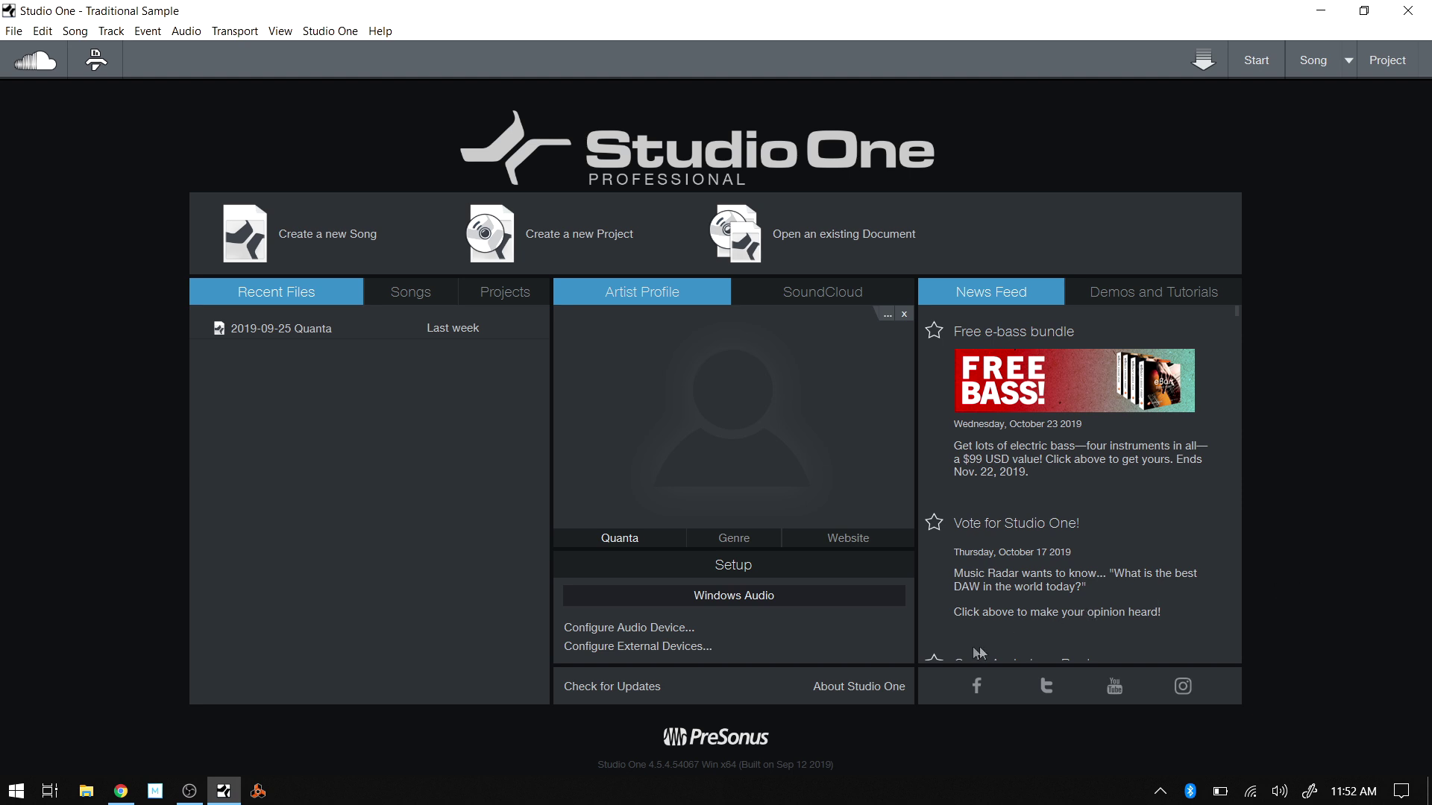
Switch to the Traditional Sample song and audition the vocal sample in SampleOne at C3 and at higher and lower keys
click(1350, 65)
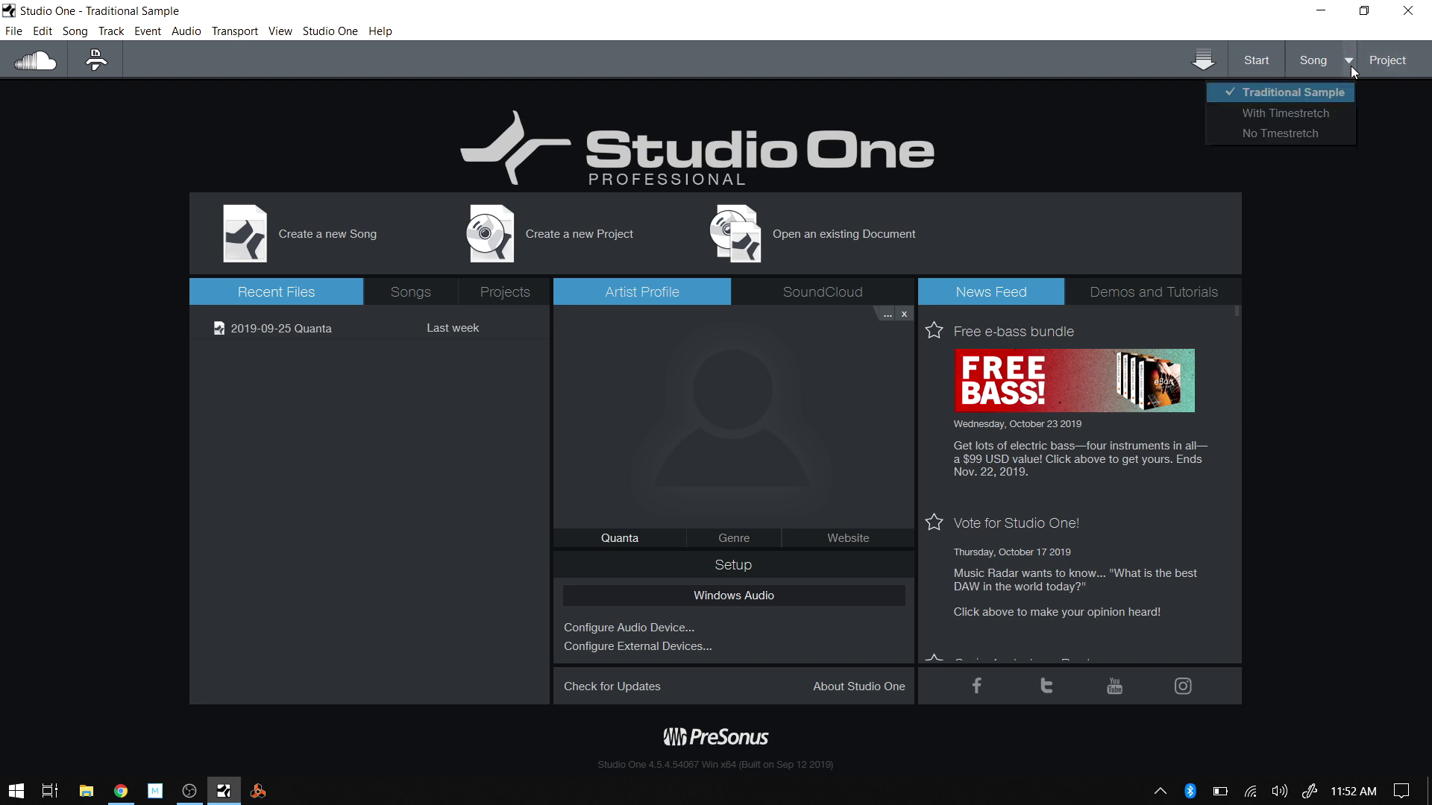
click(1277, 97)
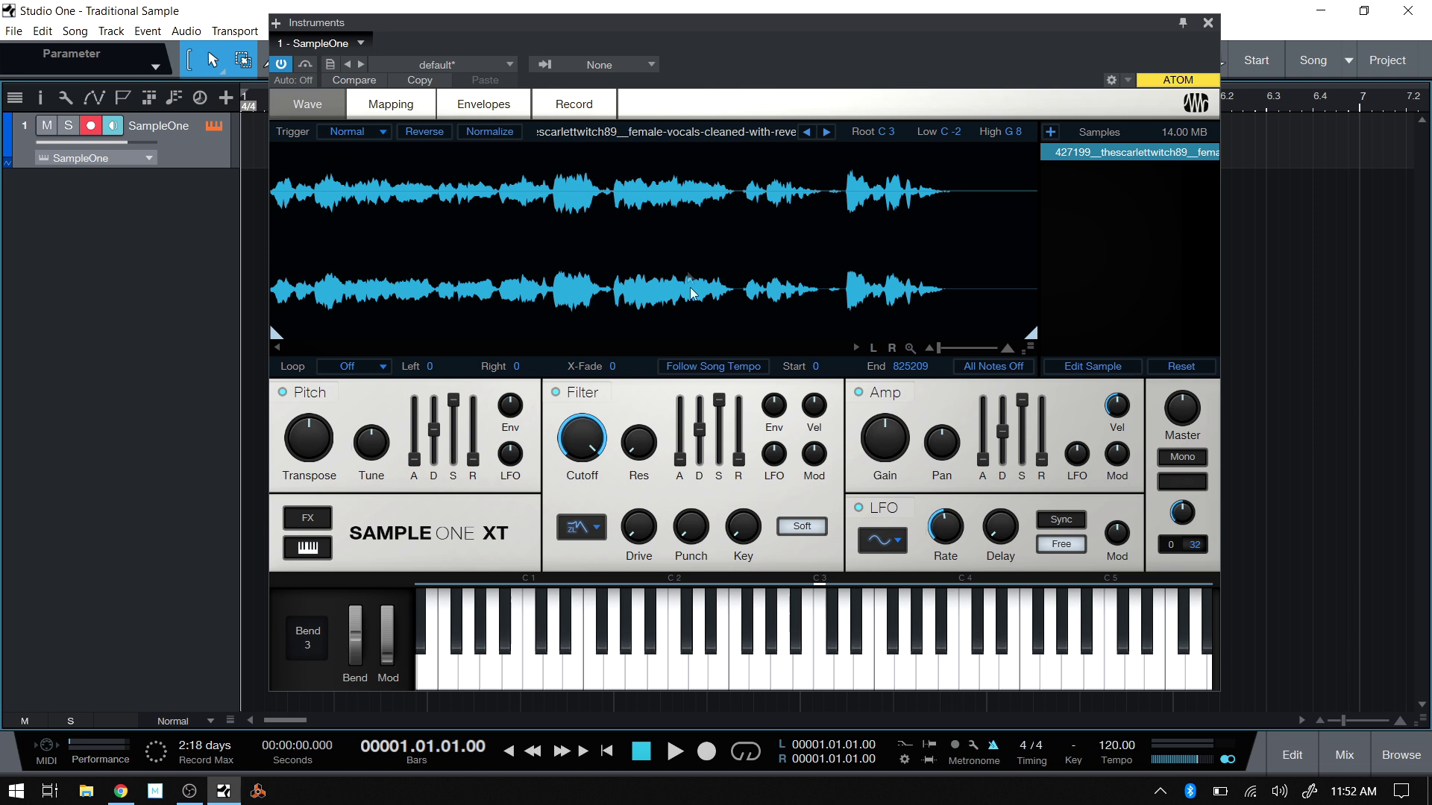
click(822, 668)
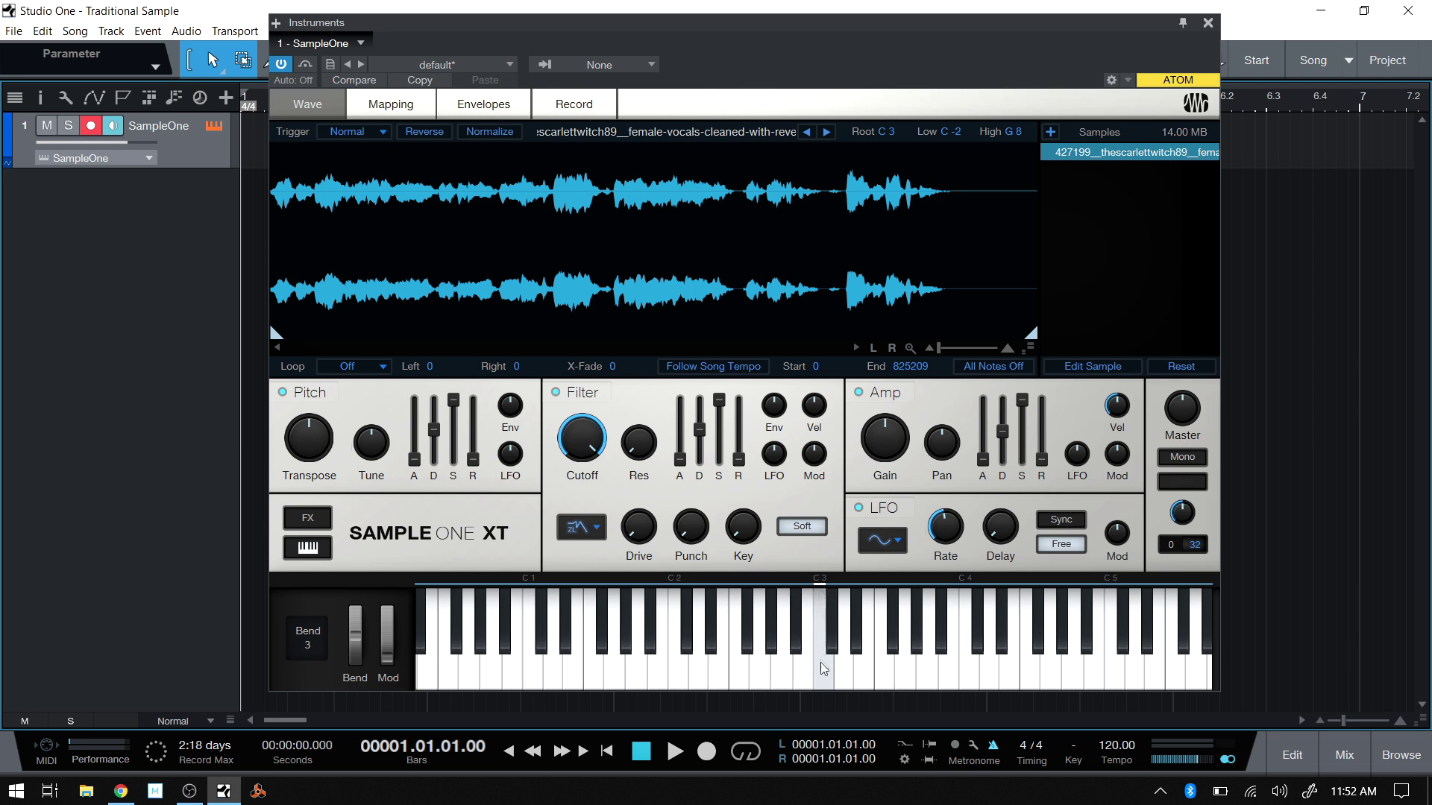
drag(822, 589, 962, 669)
drag(821, 672, 822, 672)
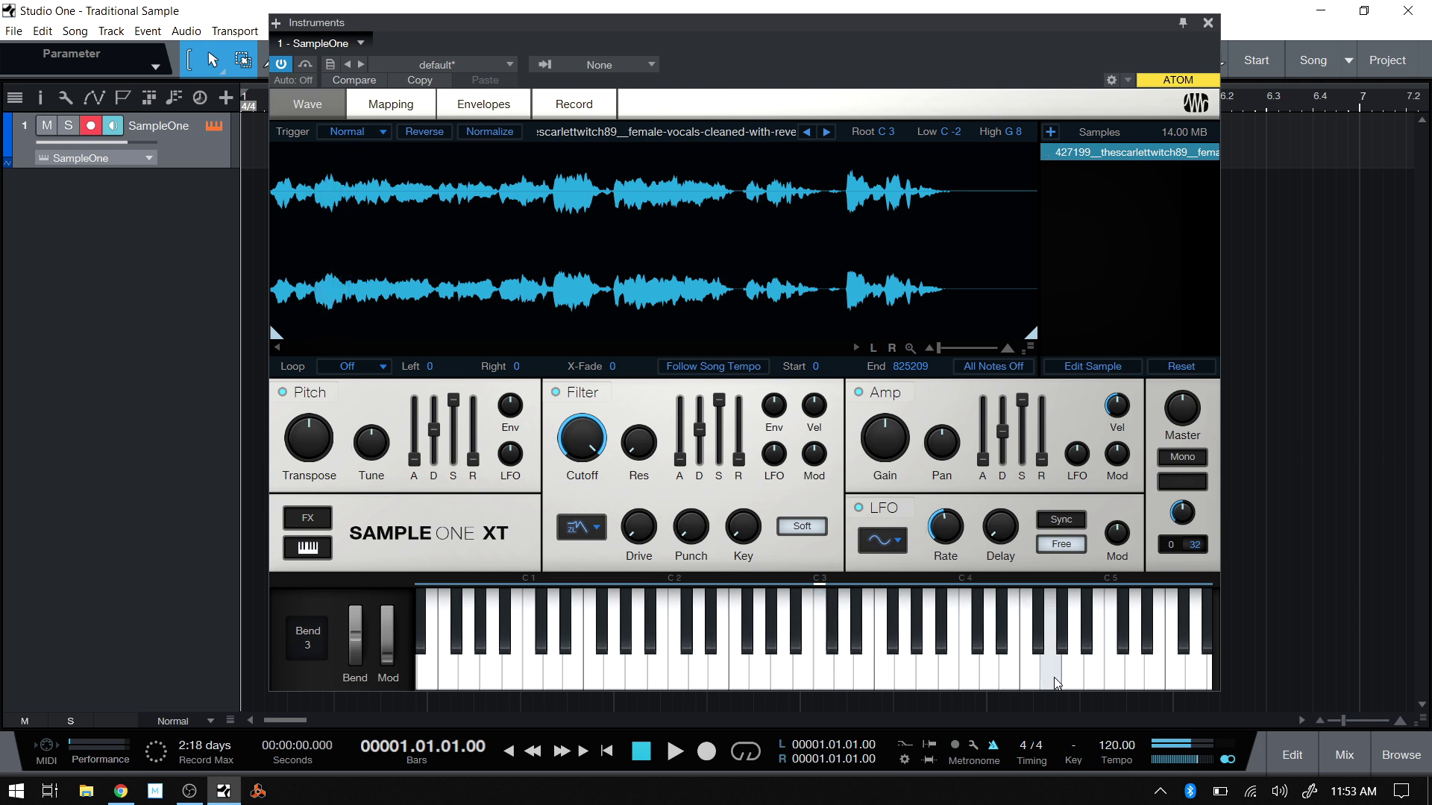
drag(1051, 680, 1051, 680)
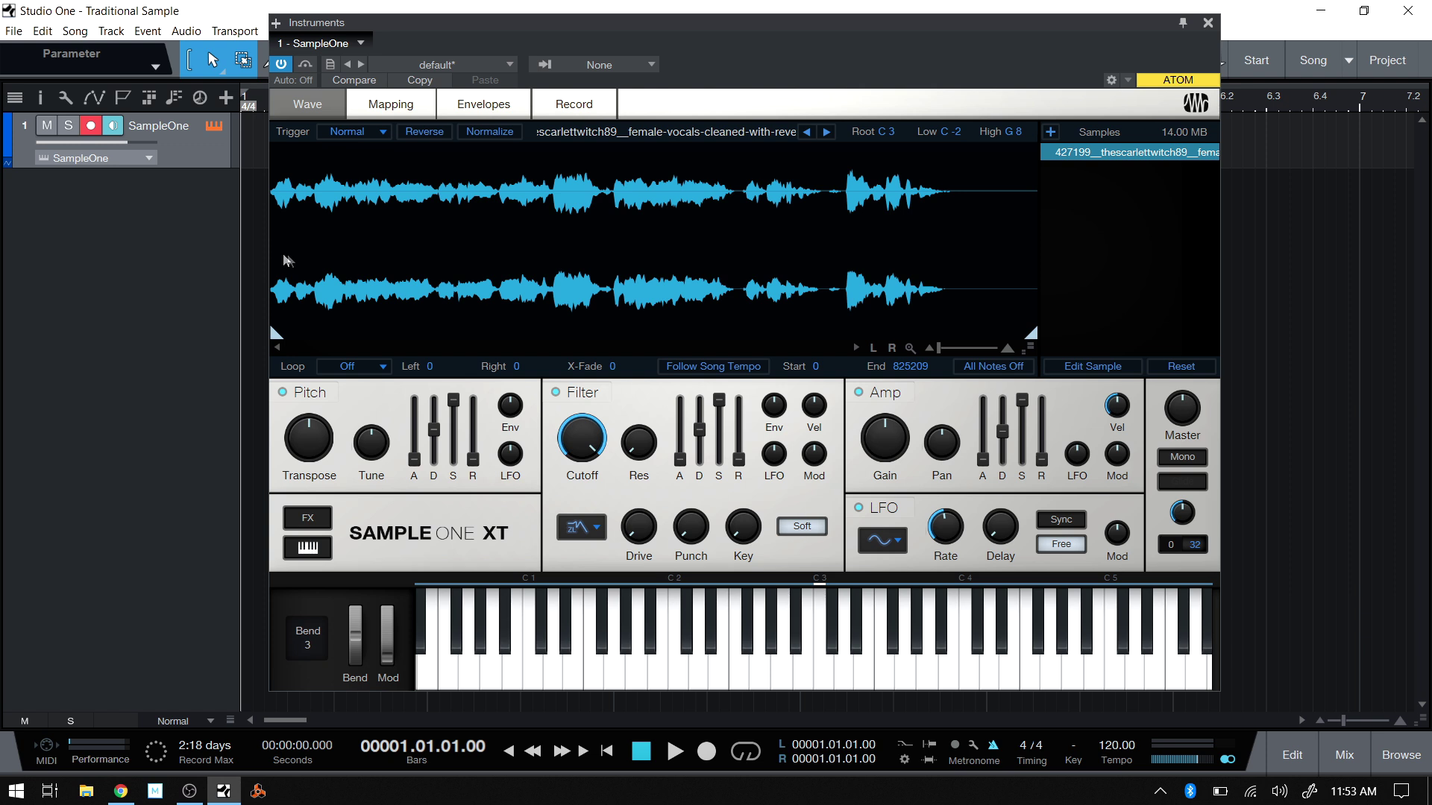
drag(1053, 683, 1052, 682)
drag(1156, 682, 1157, 683)
drag(513, 682, 513, 682)
Open the new-song settings from the start page, enable stretching audio files to song tempo, and cancel without creating the song
click(1256, 60)
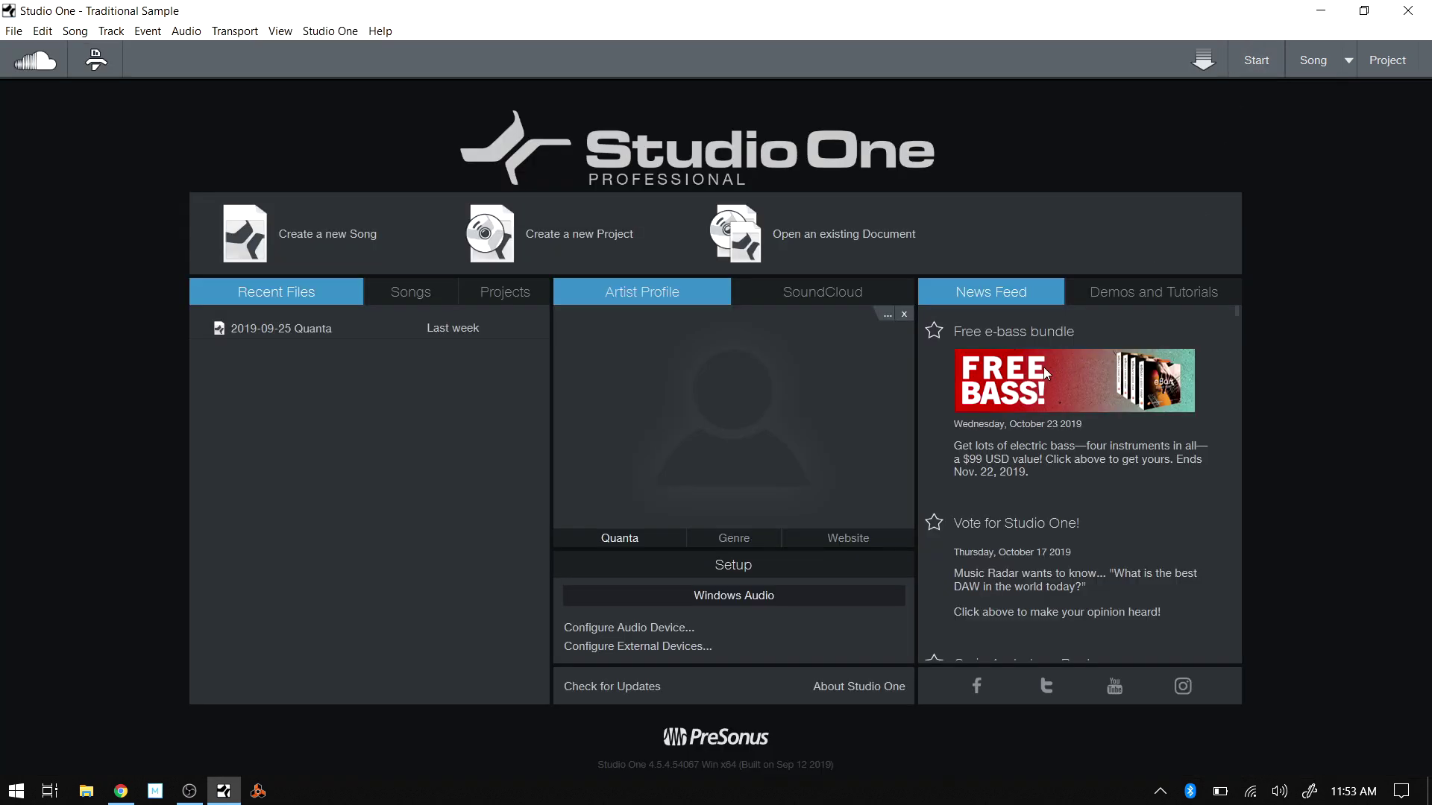
click(318, 236)
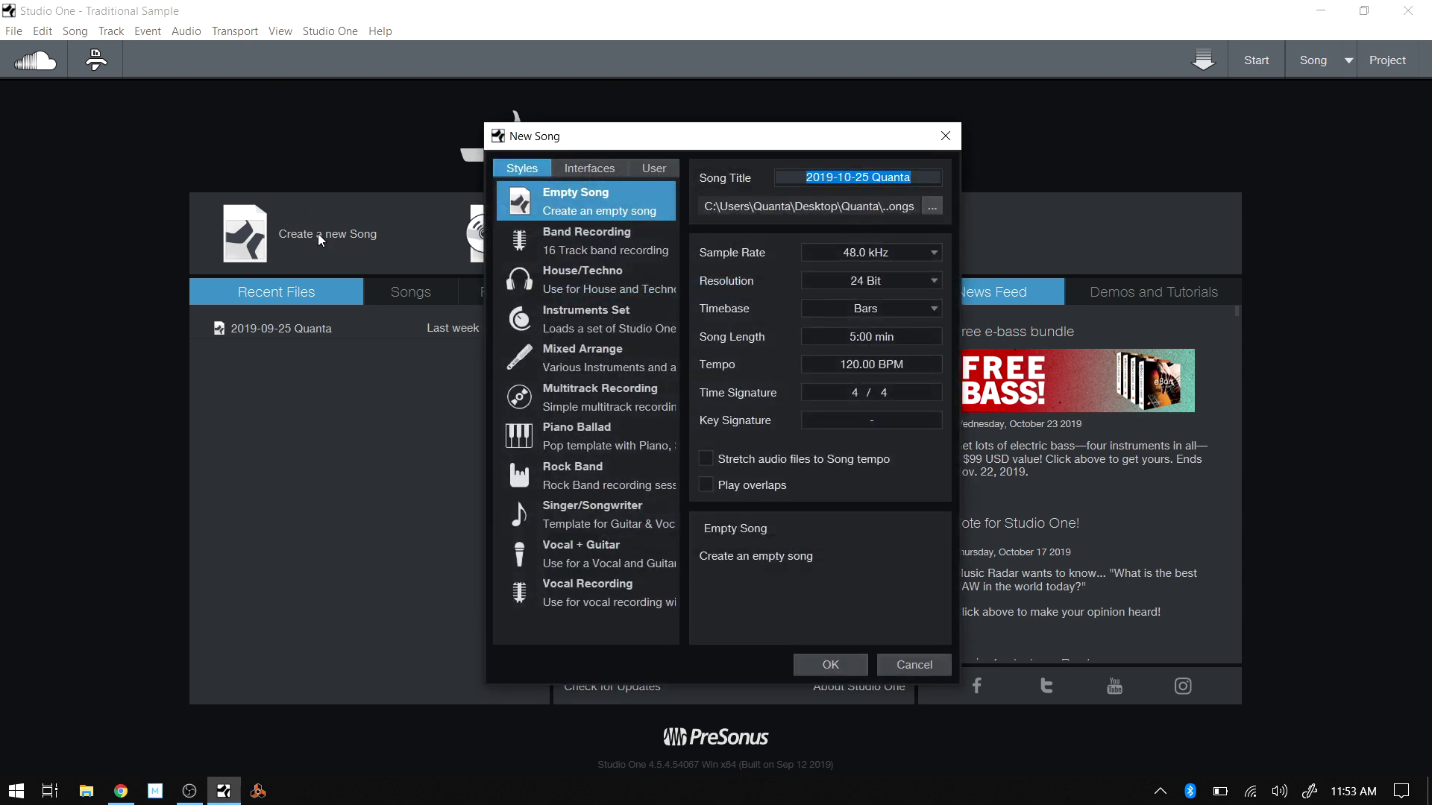
click(733, 463)
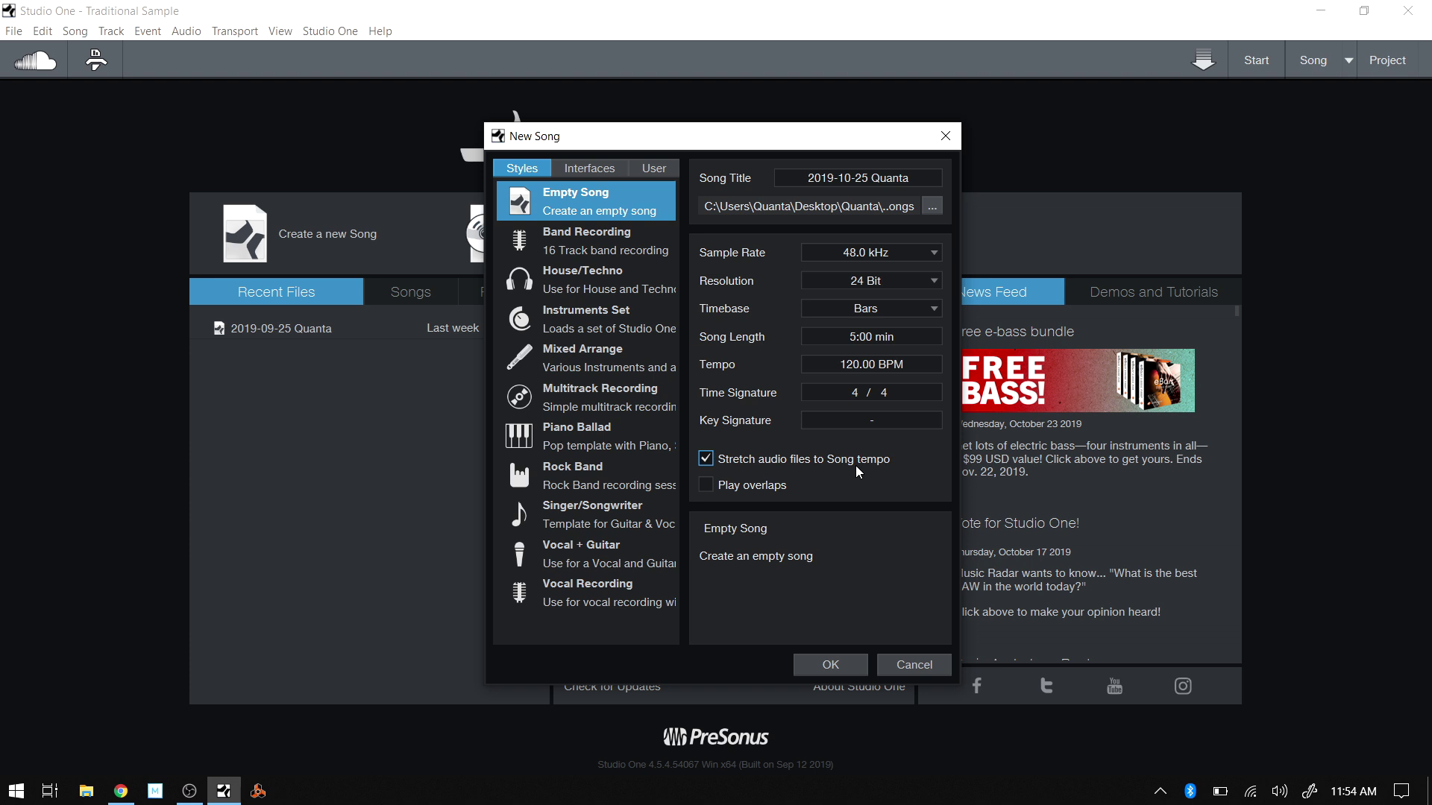
click(918, 666)
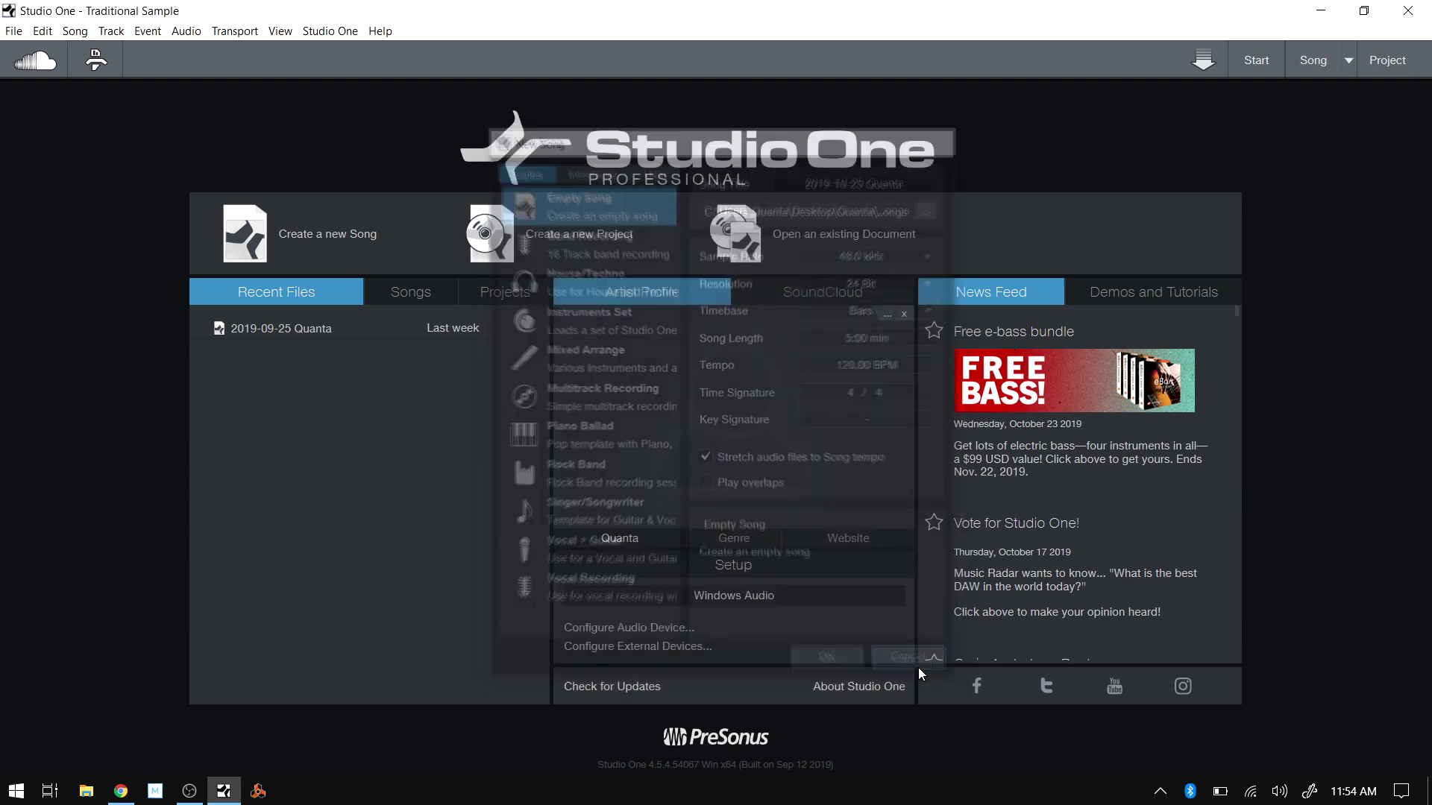
Switch to the With Timestretch song and inspect the 427199 female vocals file in the Voice - Singing folder for tempo information
click(1348, 59)
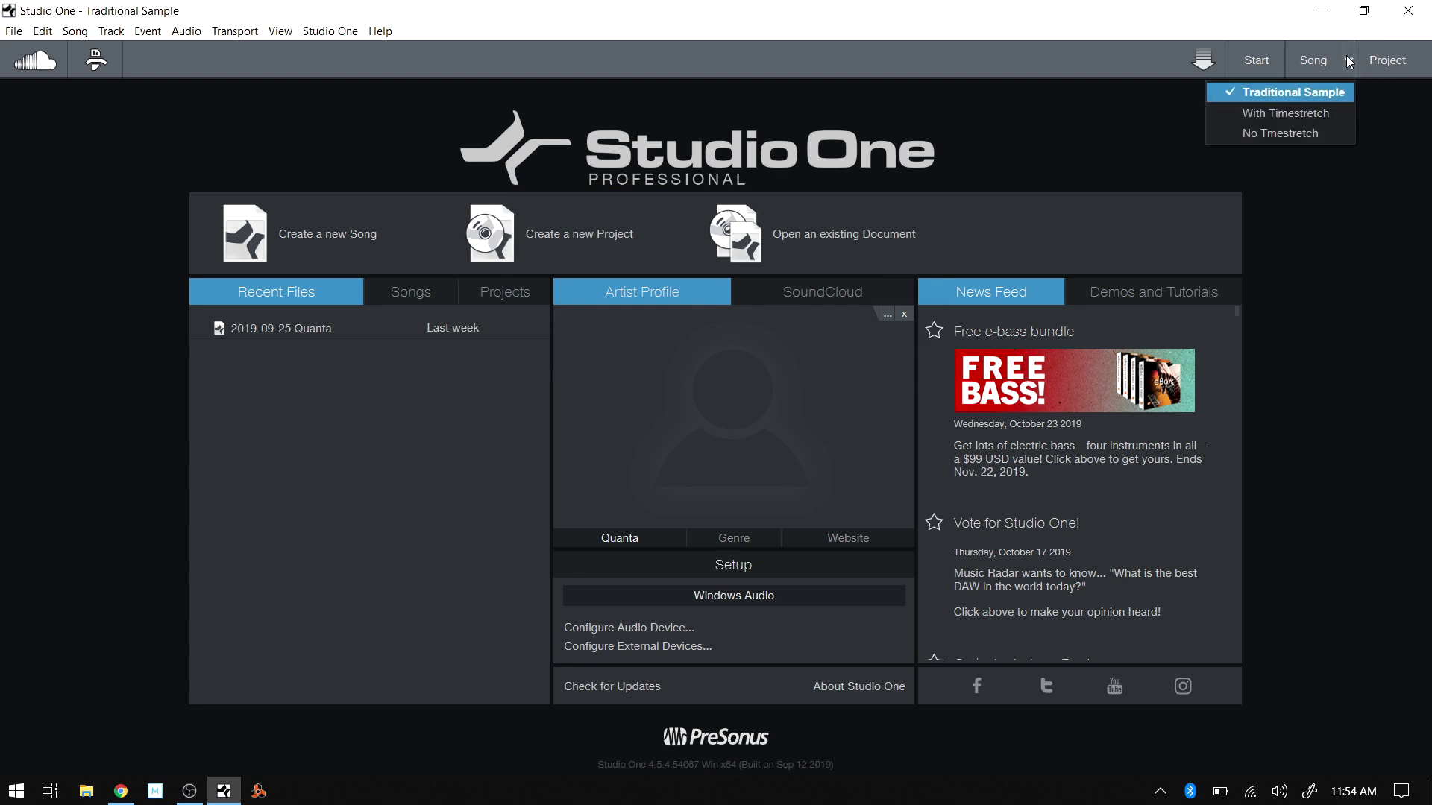
click(1278, 116)
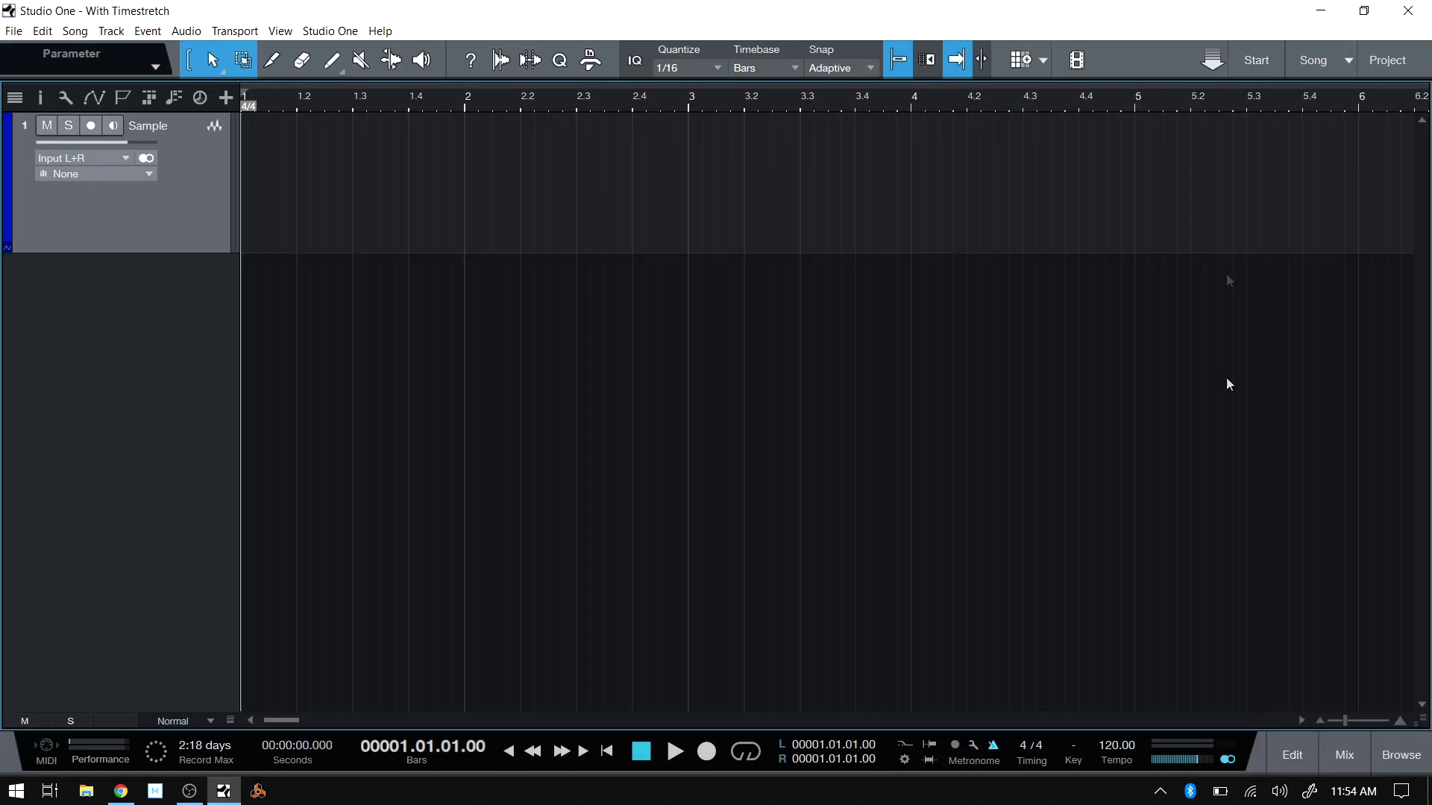
click(1407, 755)
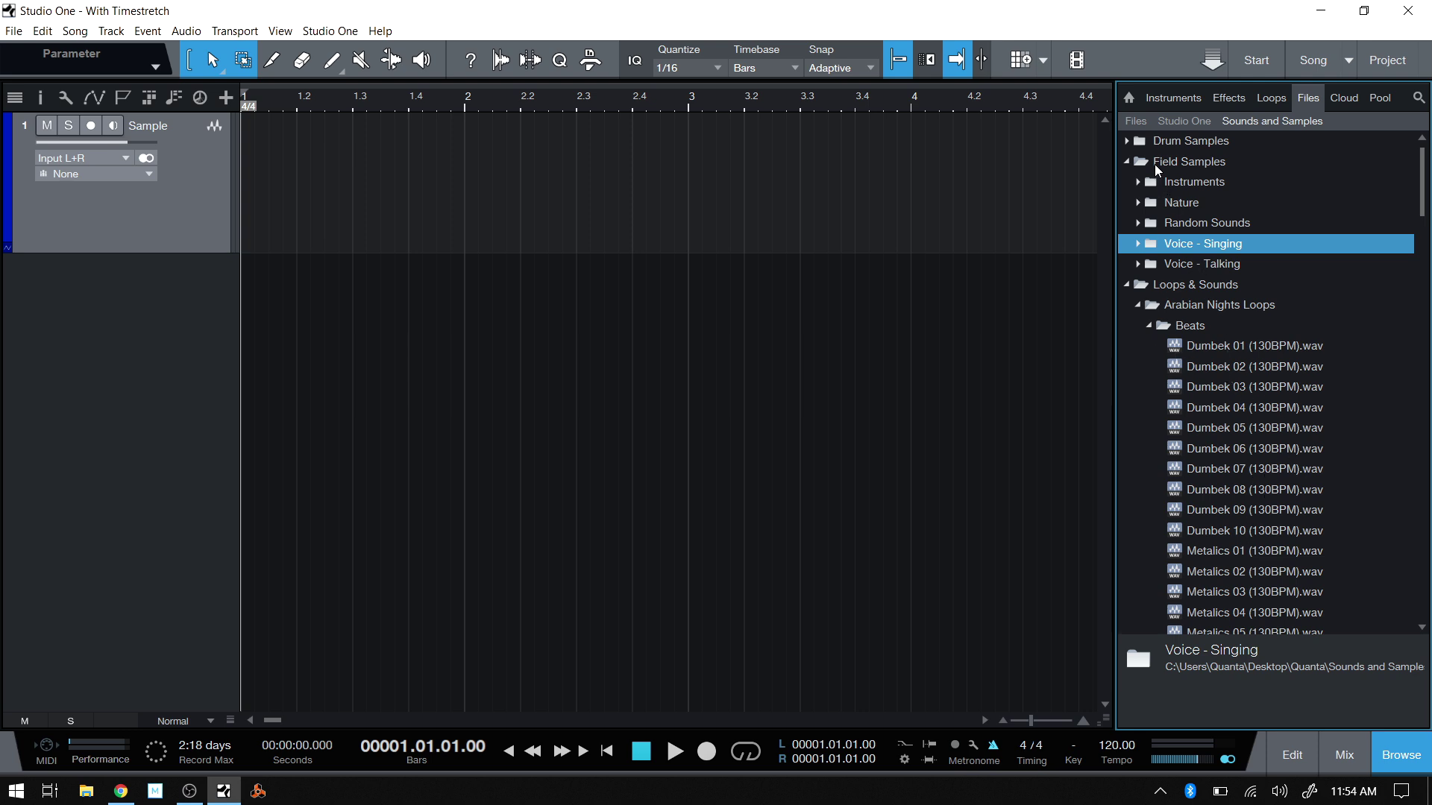
double_click(1182, 246)
scroll(1214, 291, down, 8)
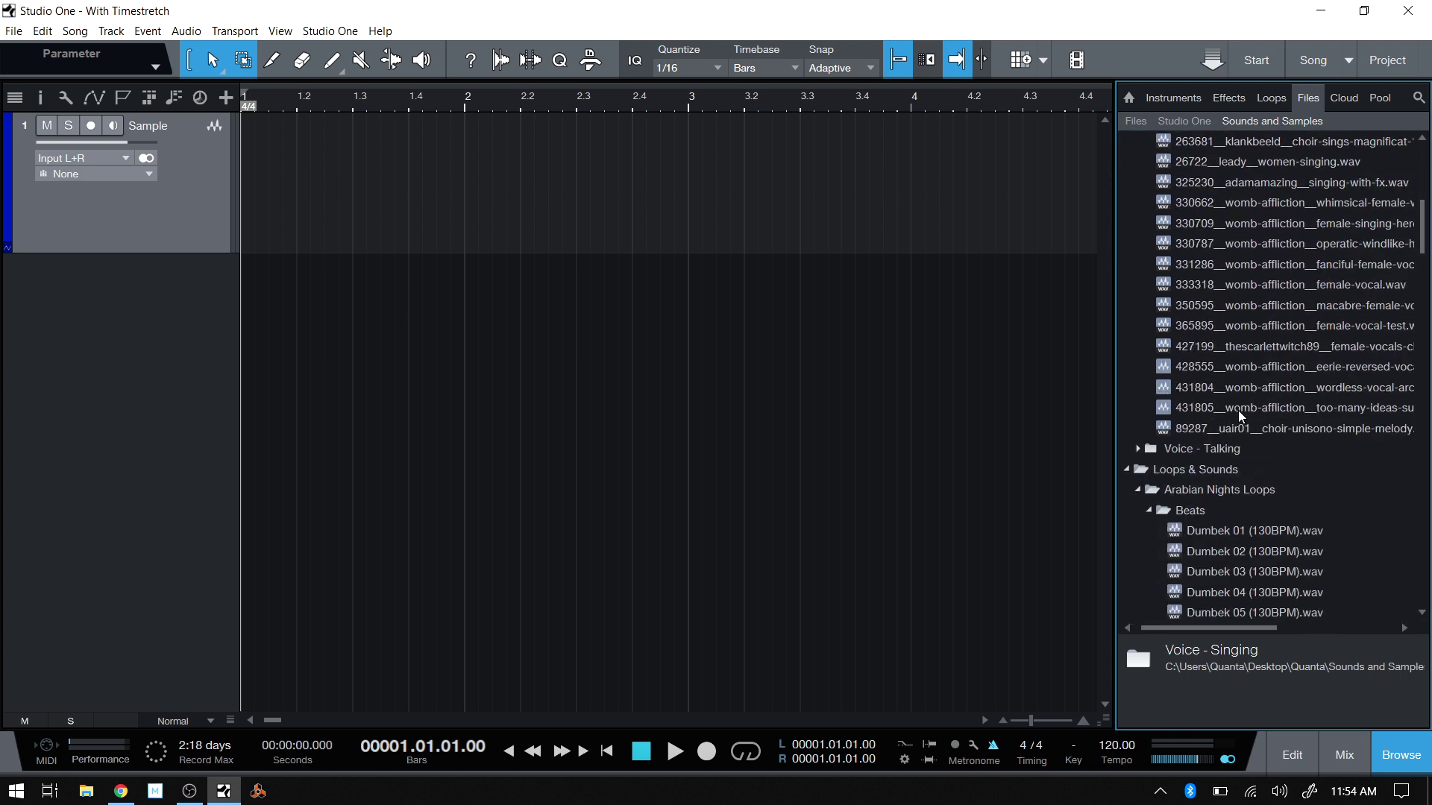
click(1259, 353)
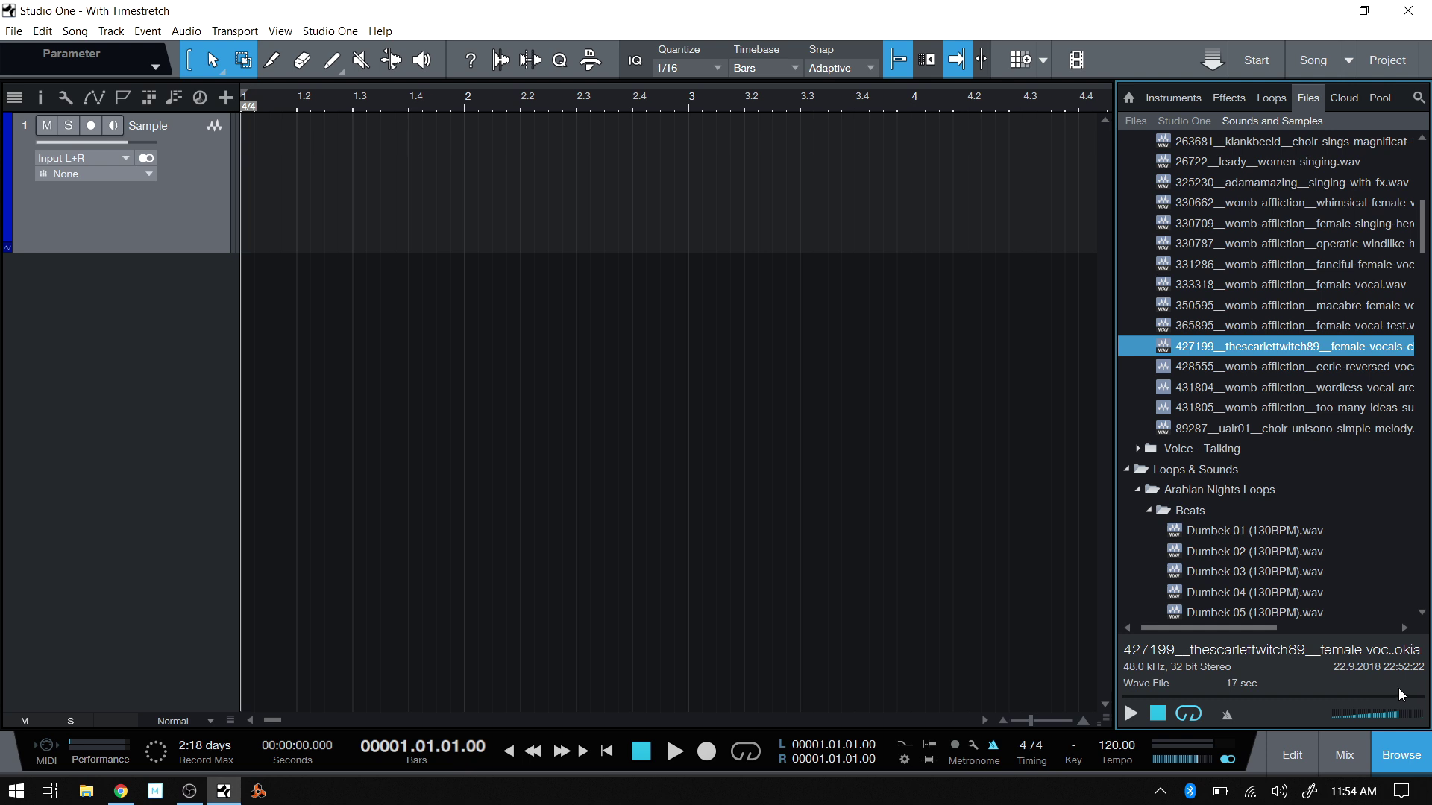
Compare the tempo information of the Out West and Shuffle Away Sub Bass loops in the dark EDM bass library
click(1271, 98)
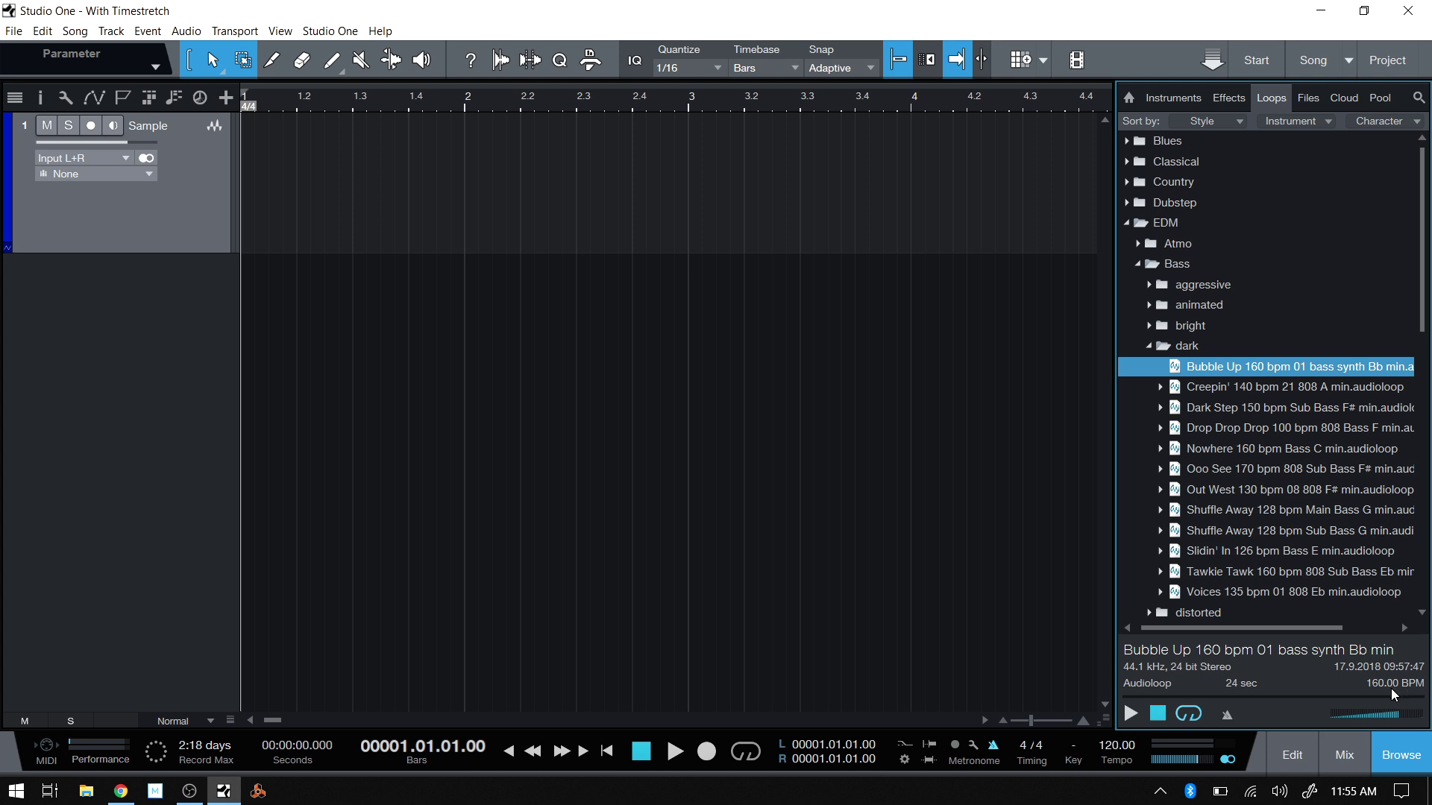
click(1273, 492)
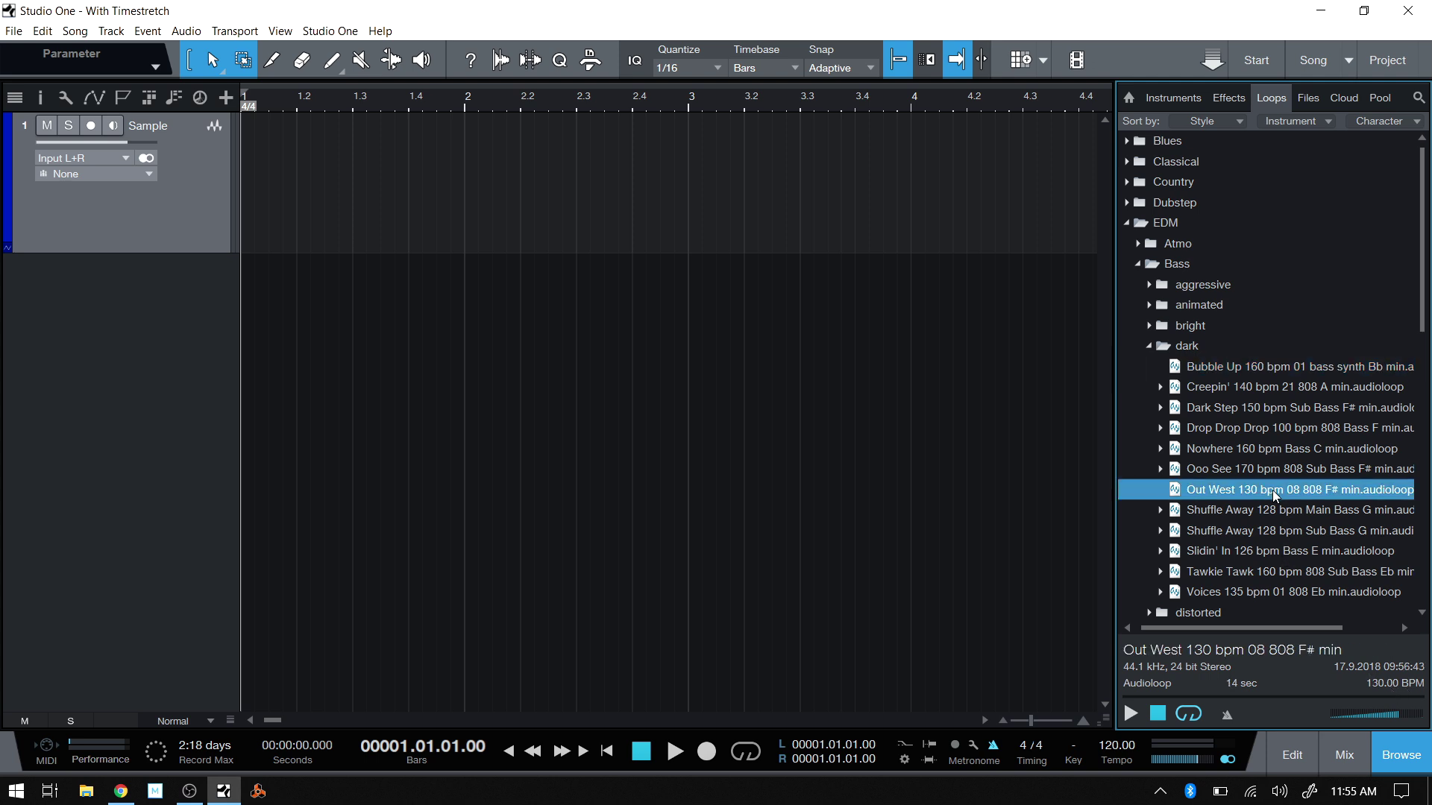
click(1264, 537)
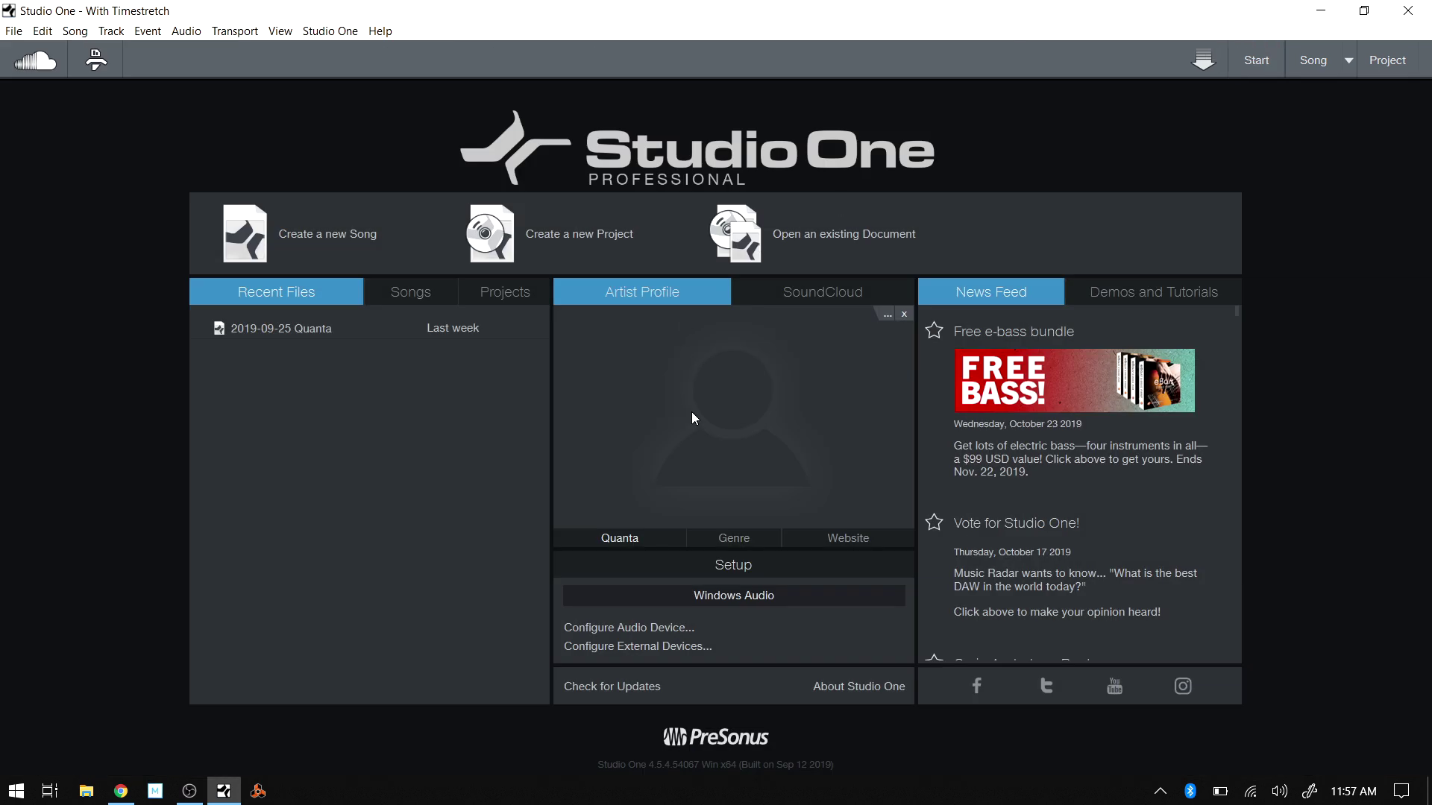
Review the option to stretch audio files to song tempo in the new-song settings and cancel
click(337, 236)
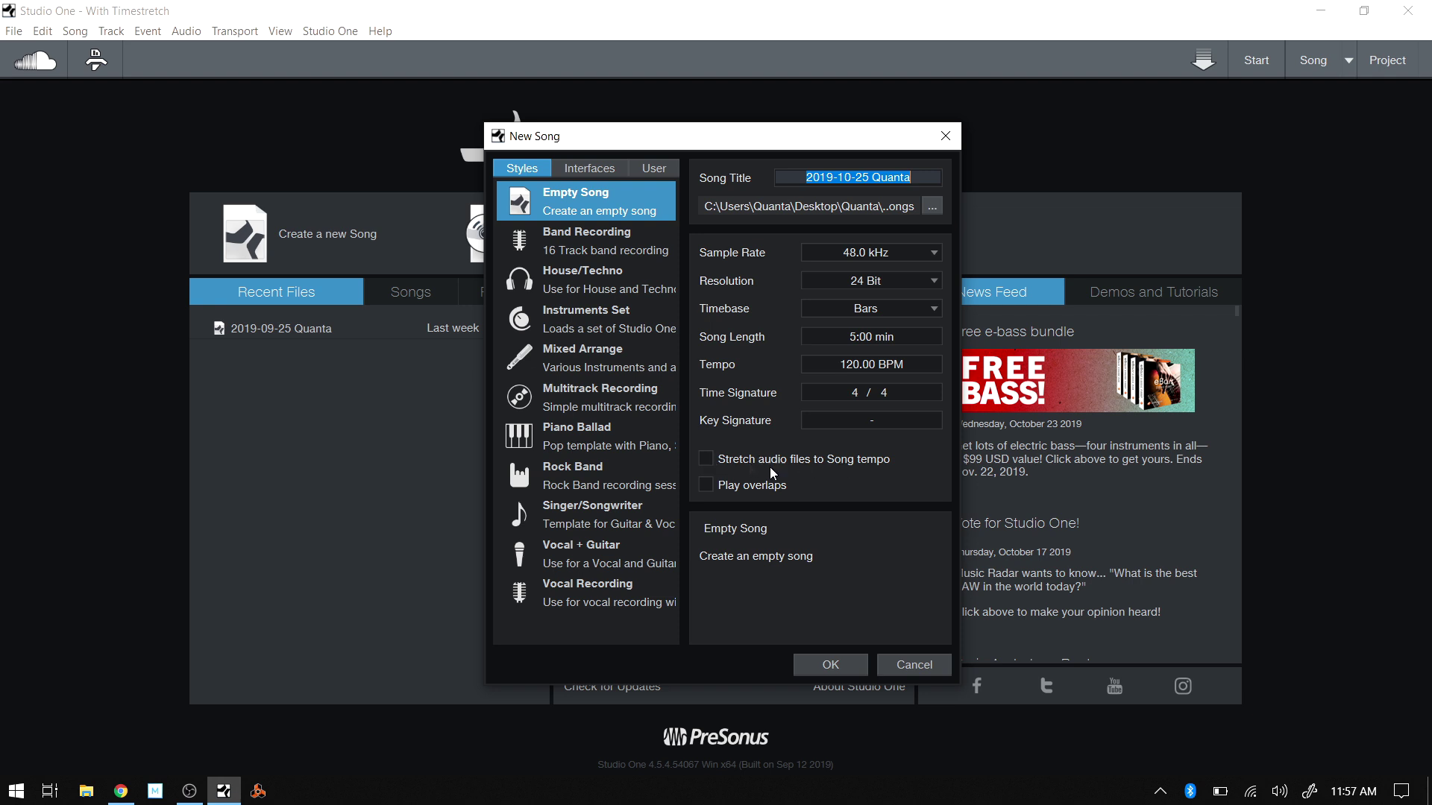
click(915, 668)
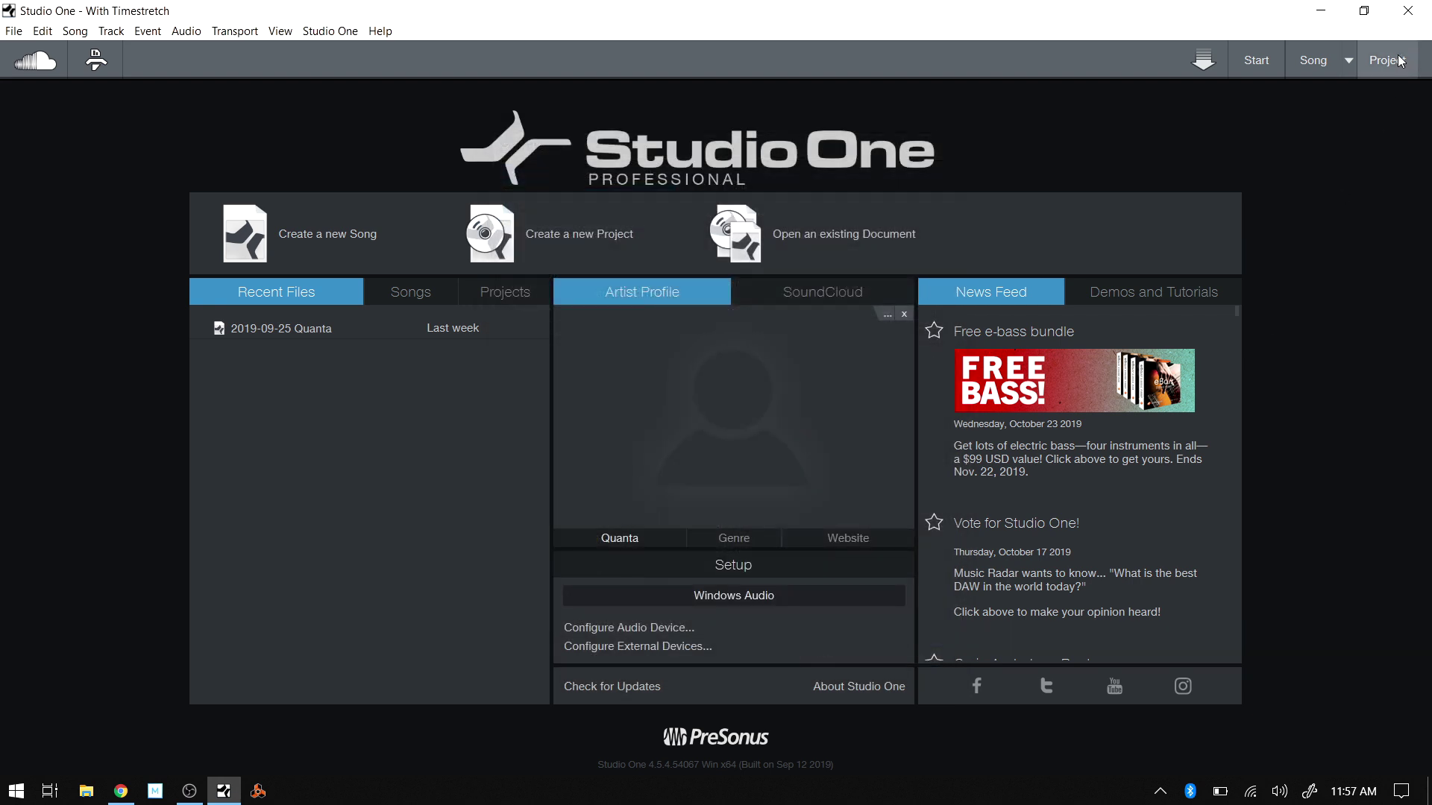
Switch to the No Tmestretch song and show the Sample track's tempo settings in its inspector
click(1349, 65)
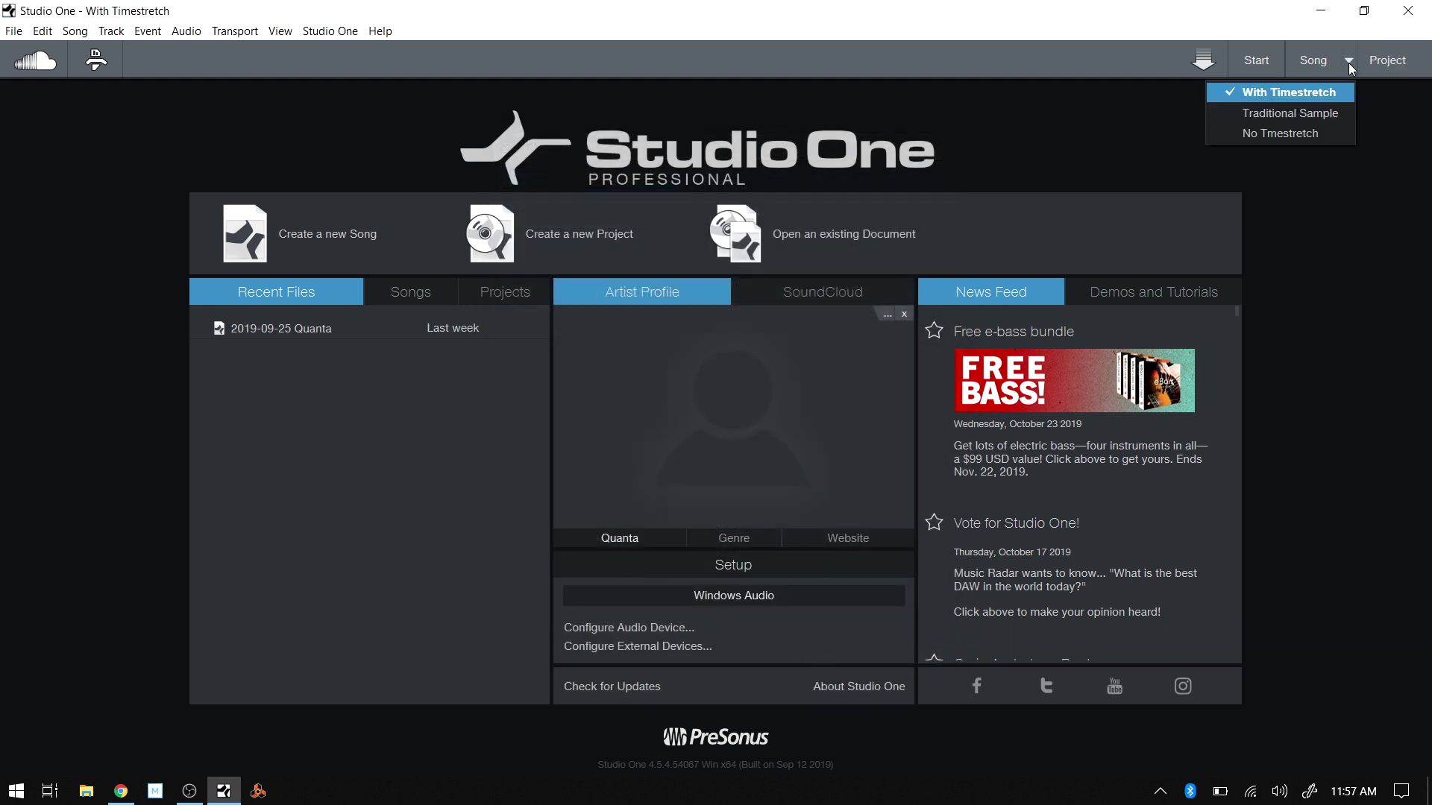
click(1305, 134)
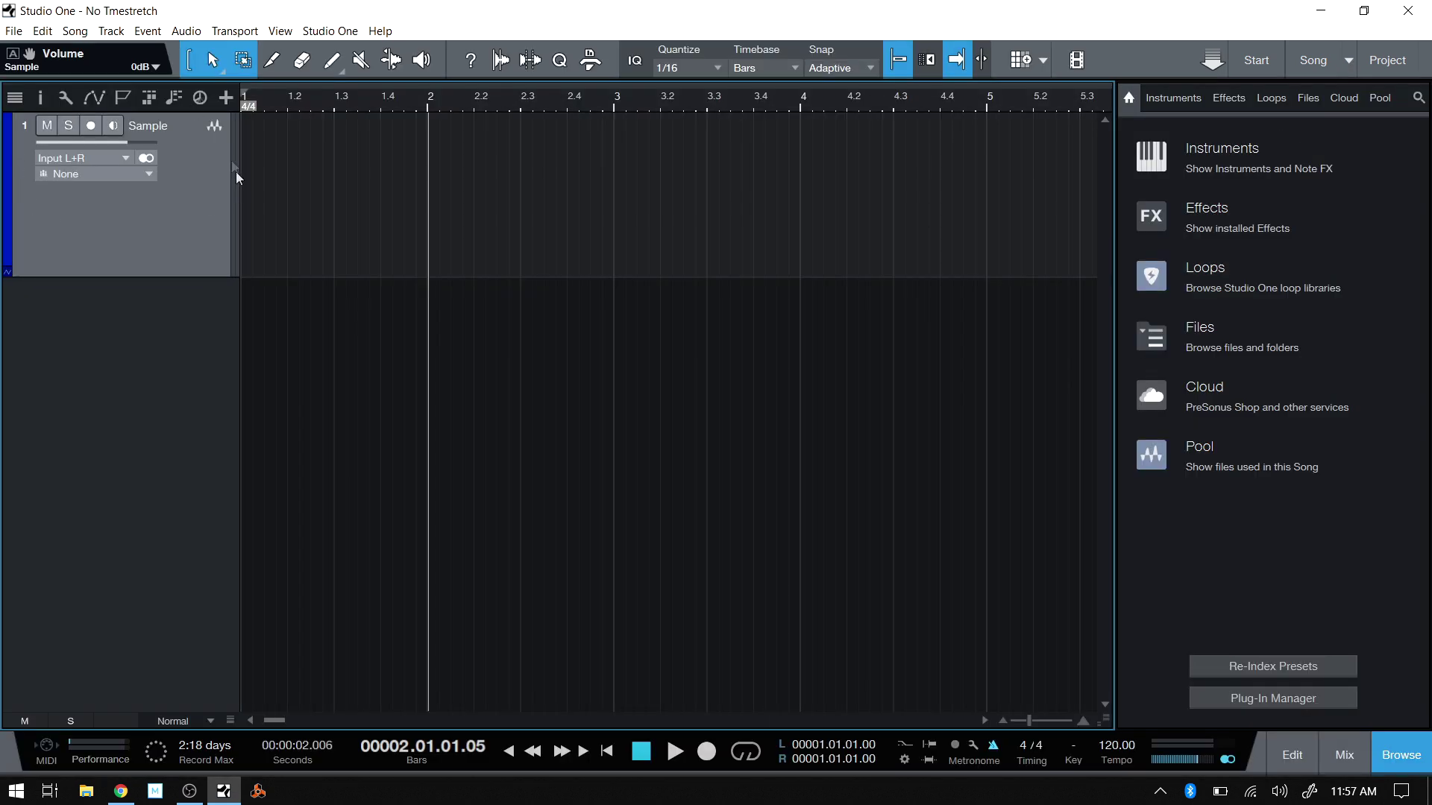
click(40, 98)
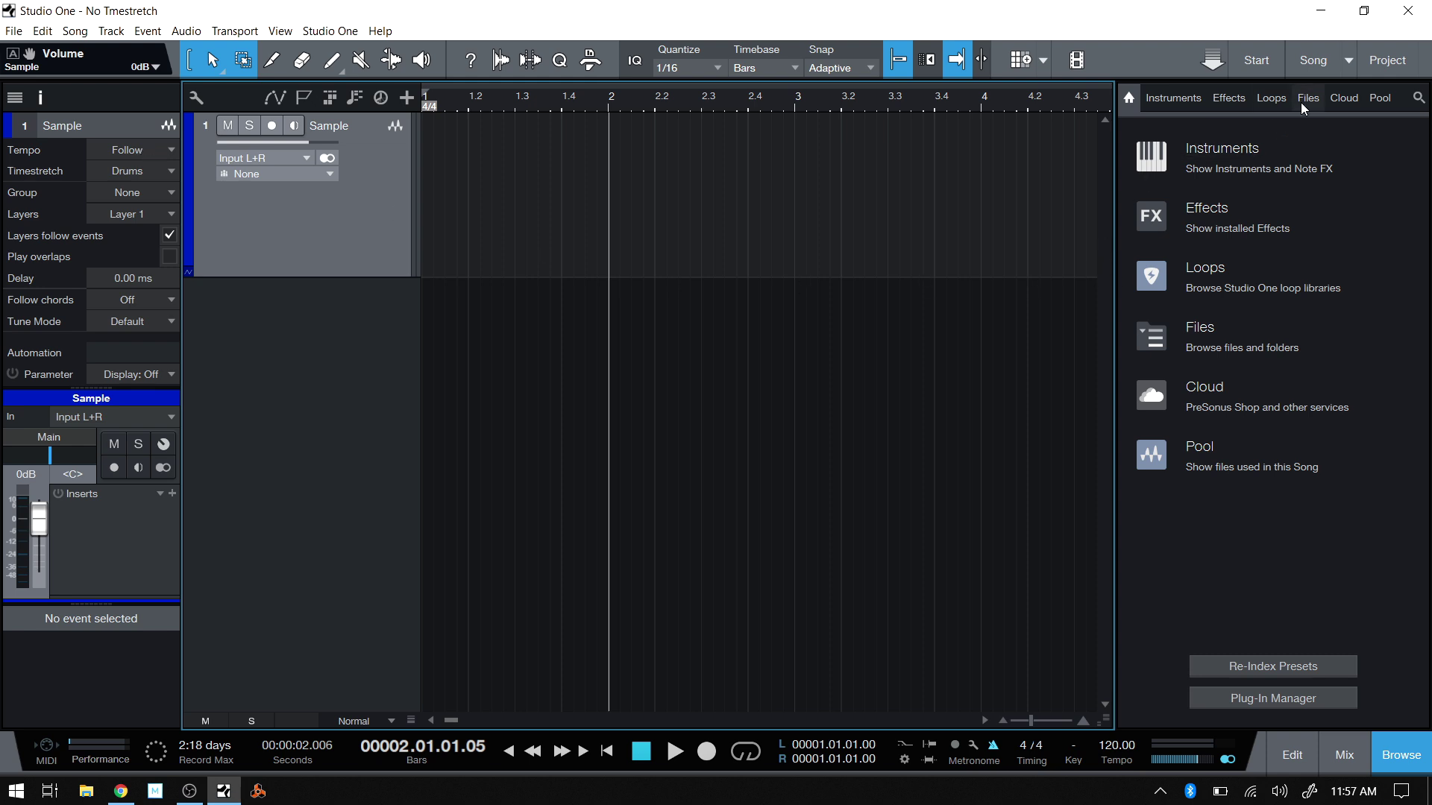
Return to the With Timestretch song and review the Sample track's tempo mode choices in the inspector without changing them
click(1347, 65)
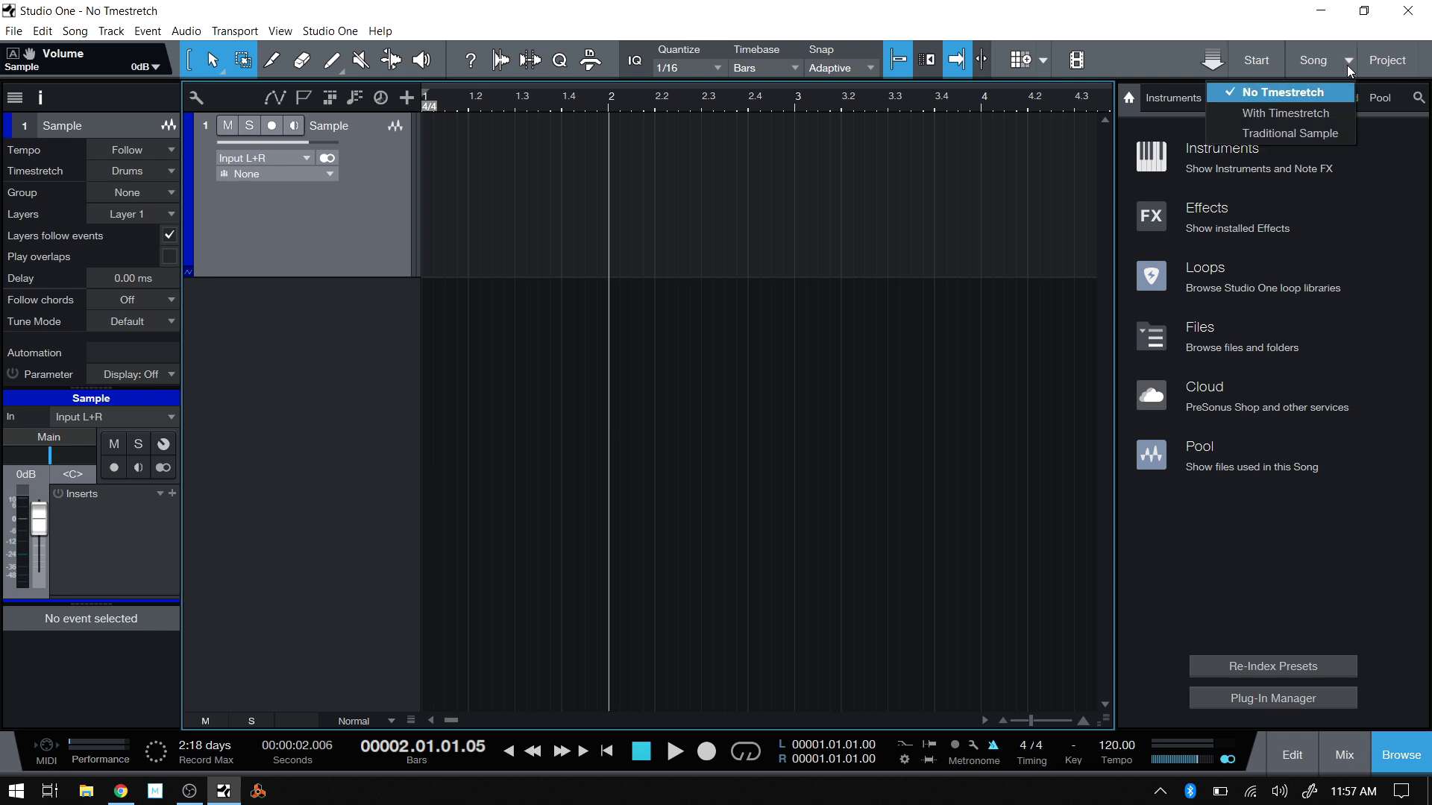
click(1306, 114)
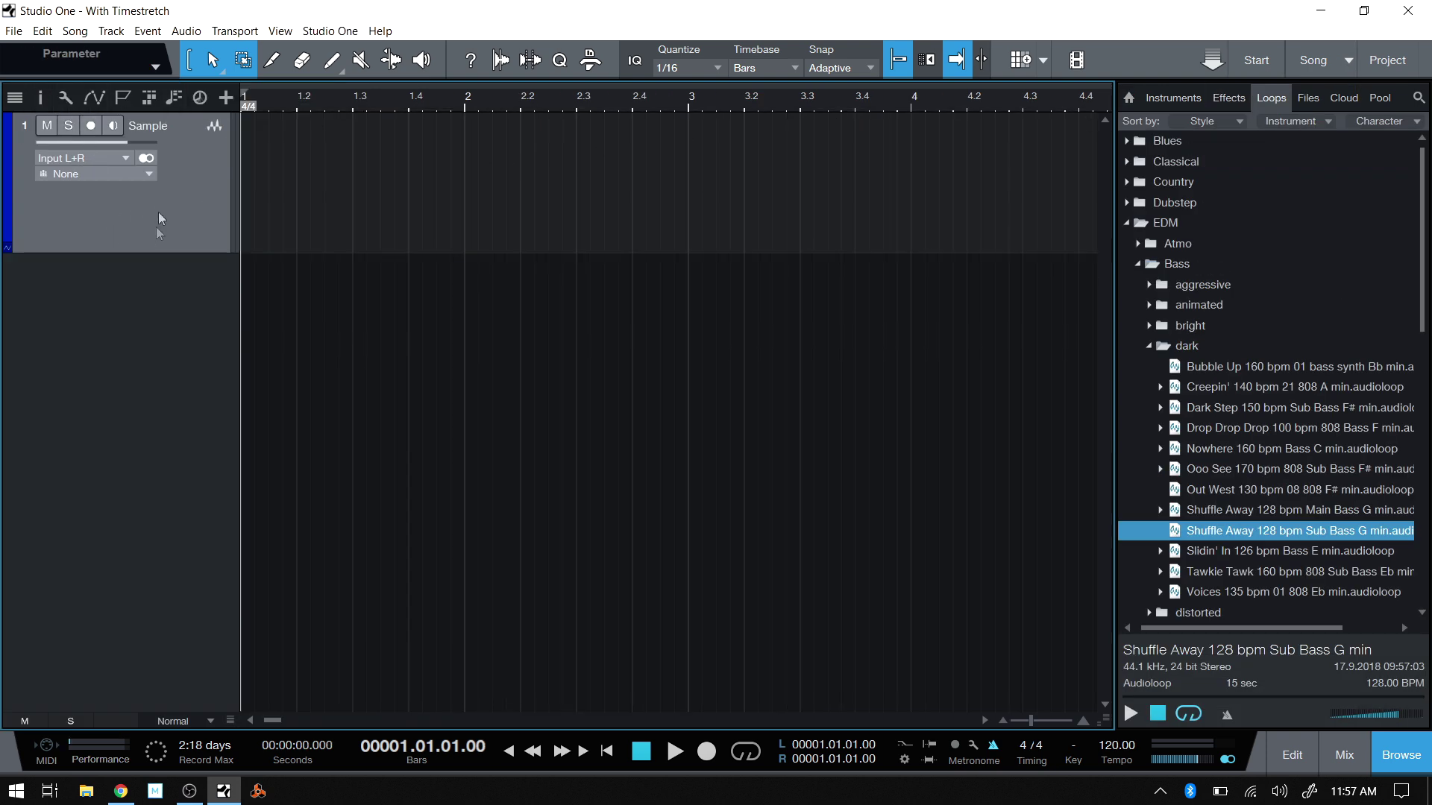
click(40, 97)
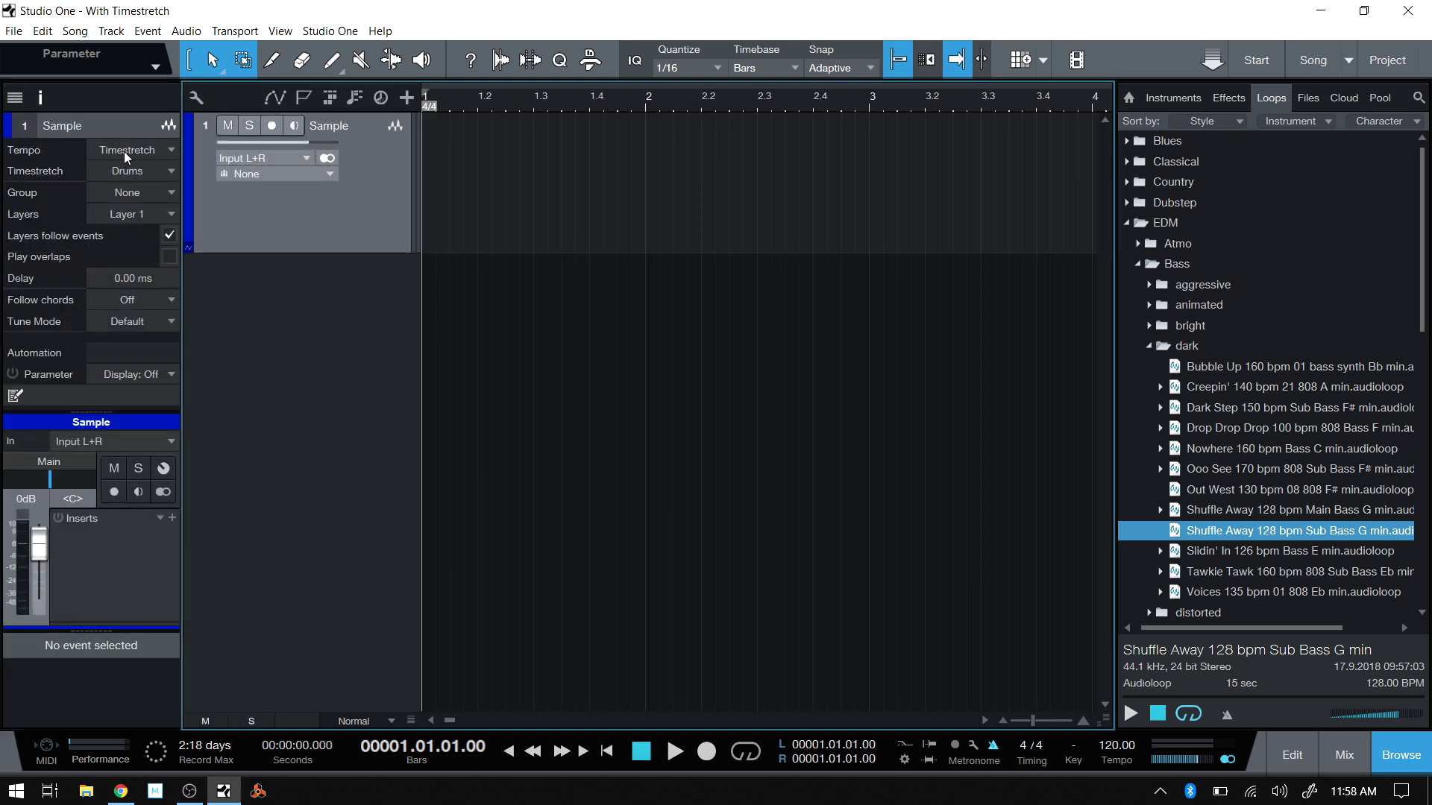
click(158, 149)
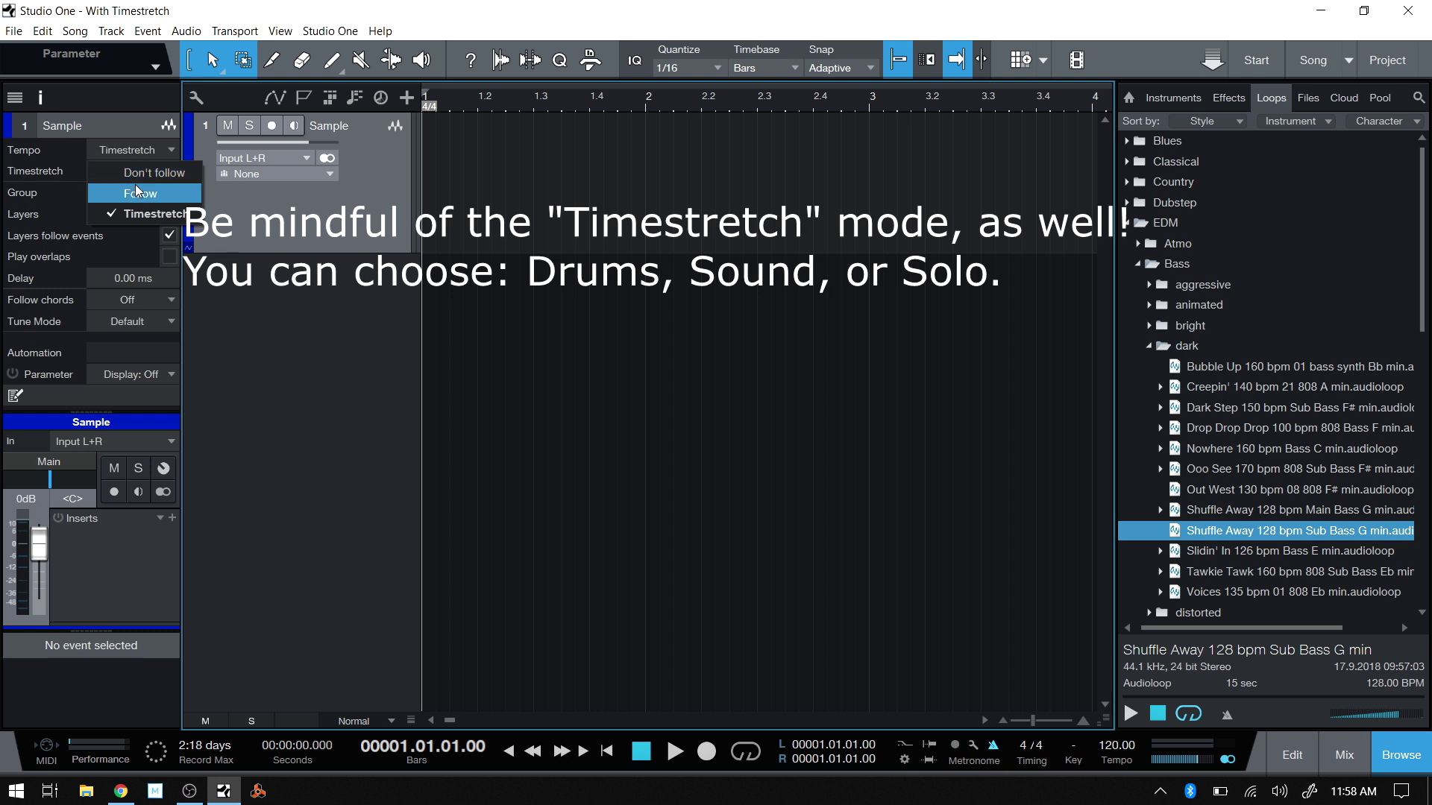
click(251, 216)
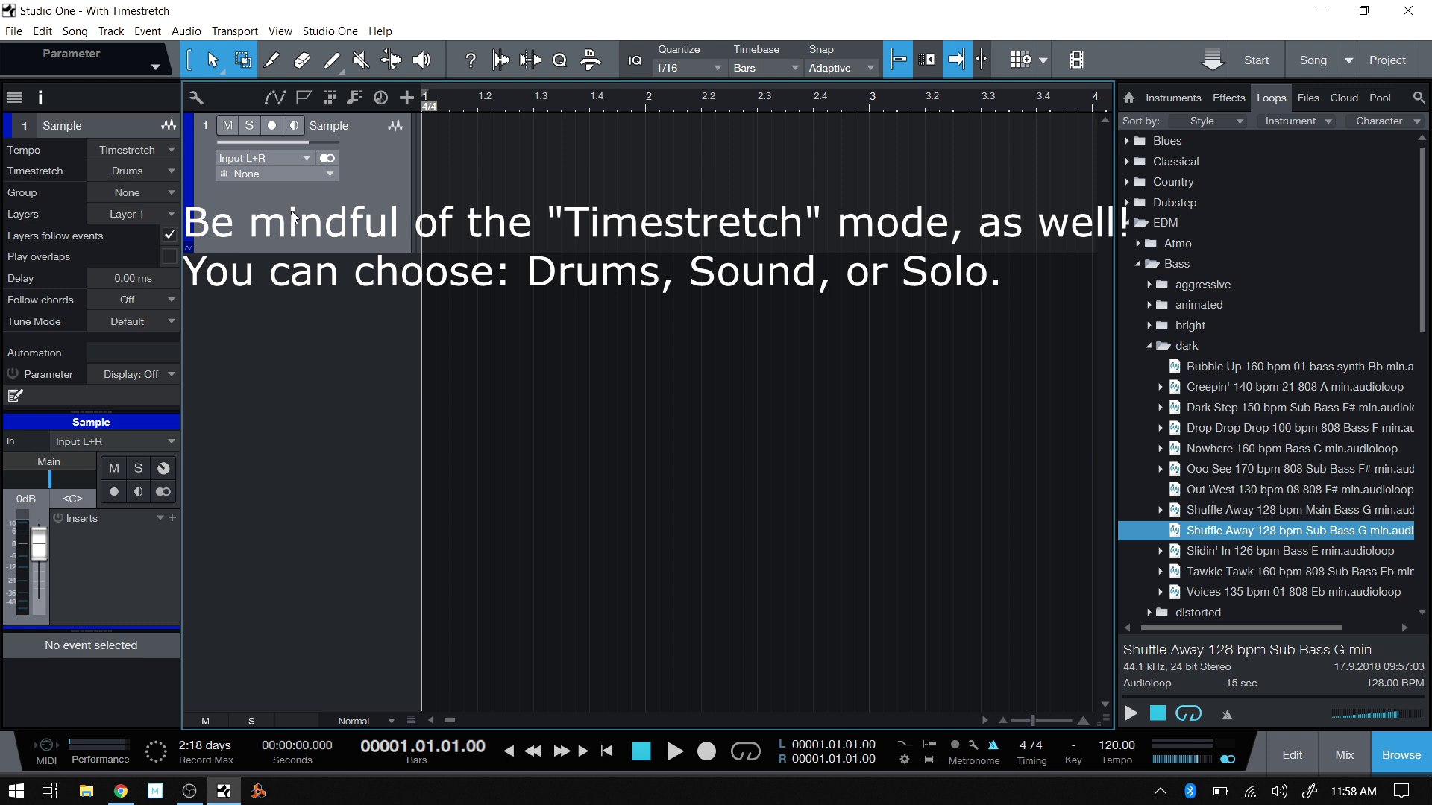
click(40, 97)
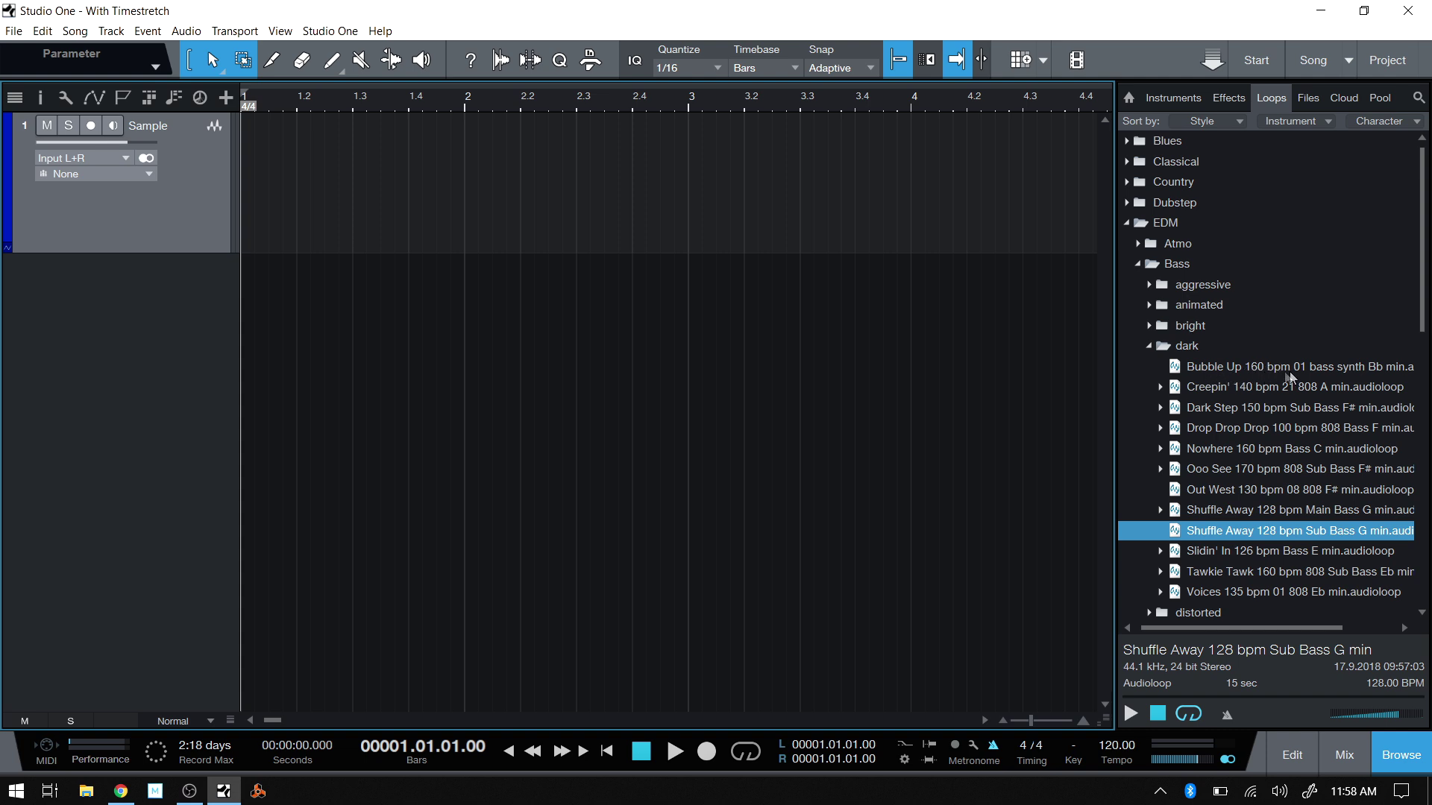
Preview the Bubble Up 160 bpm 01 bass synth Bb min loop at the song tempo and stop it
click(1261, 370)
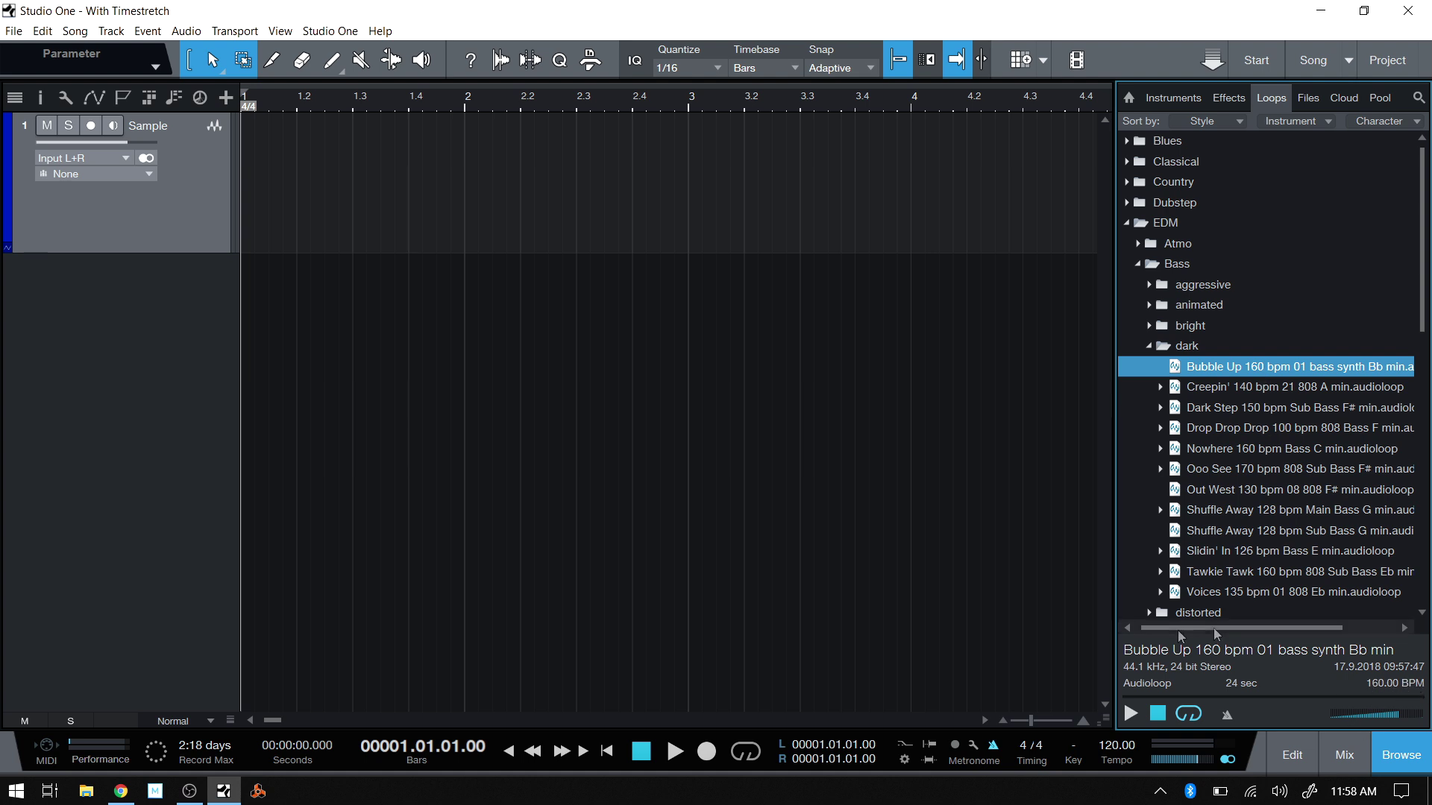
click(1131, 714)
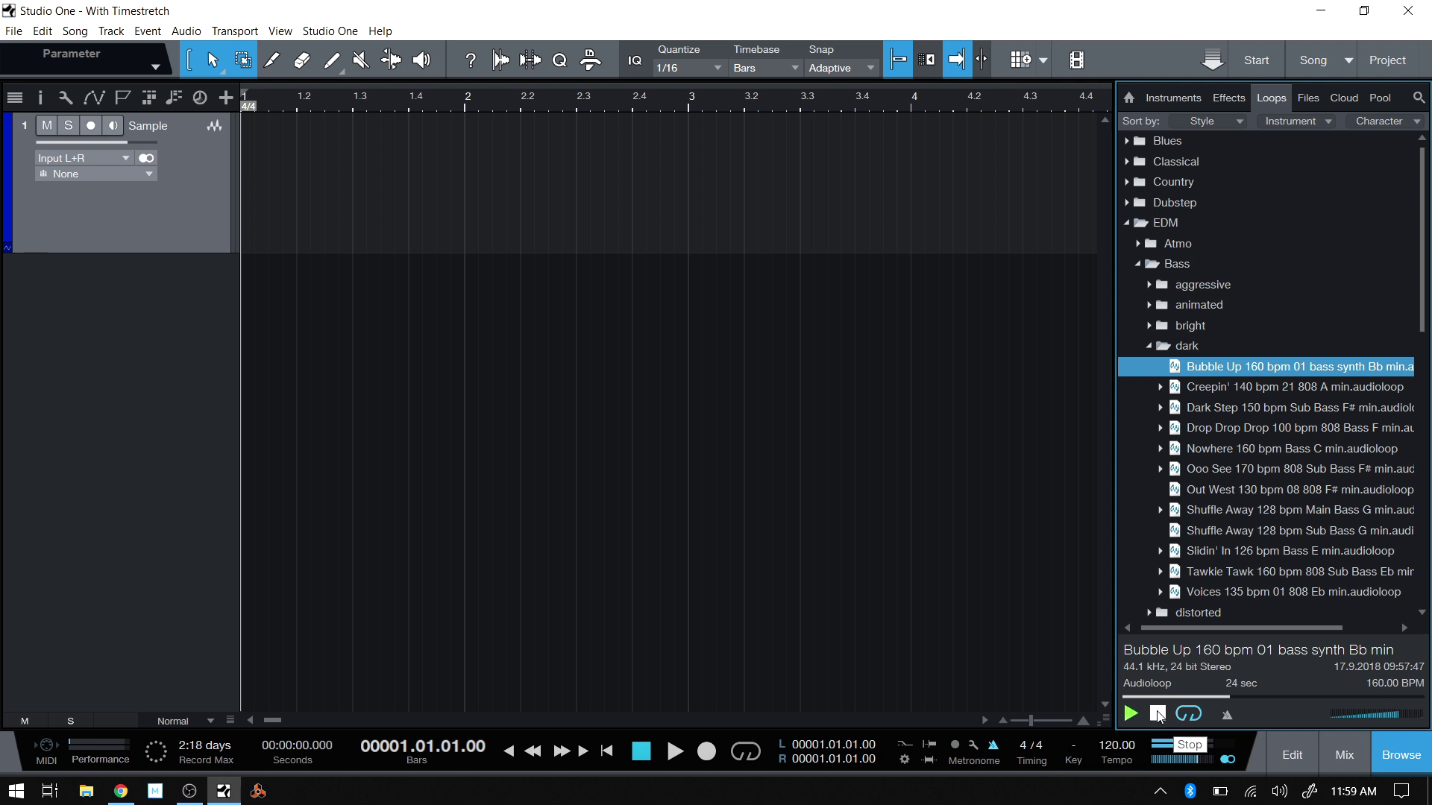
click(1157, 714)
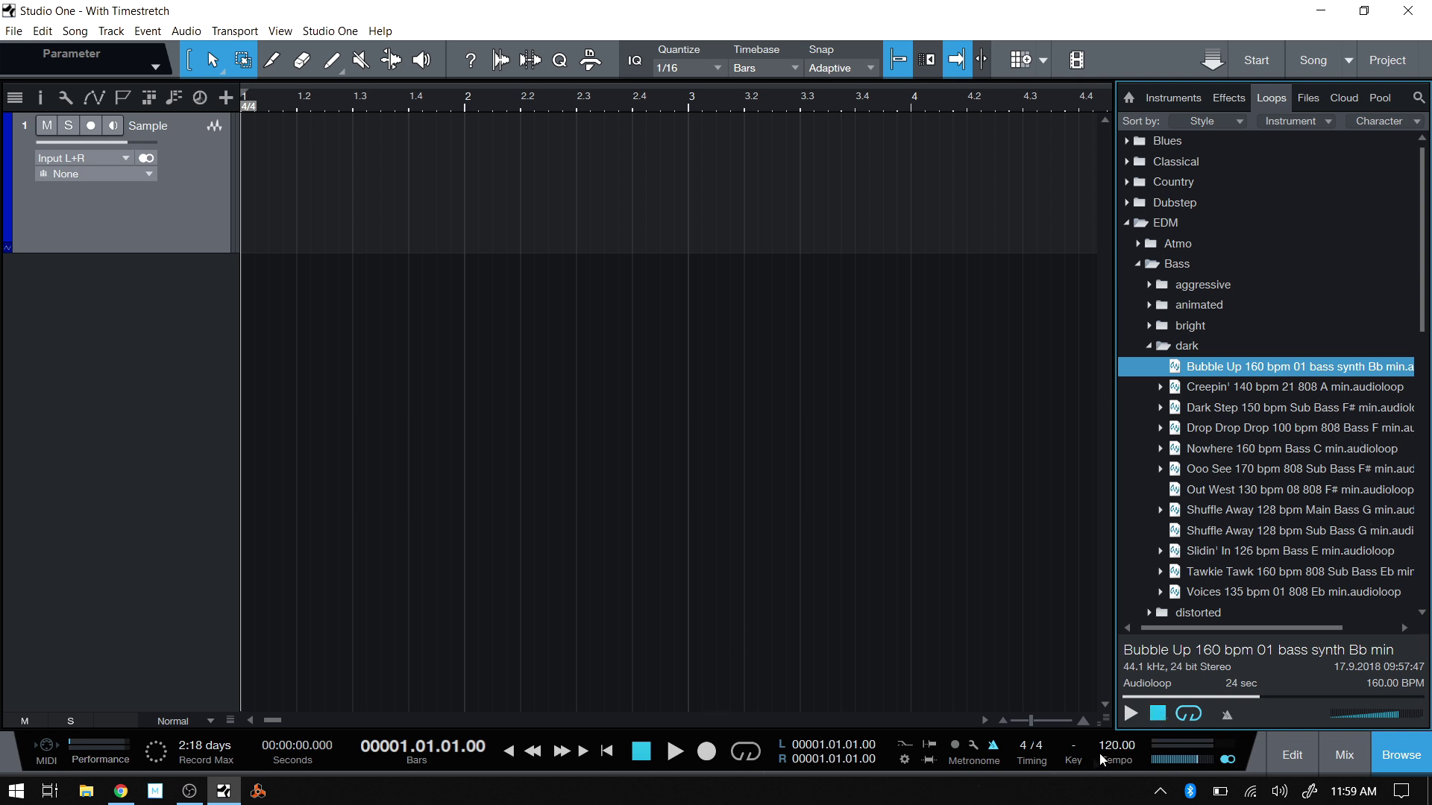
Place the Bubble Up 160 bpm 01 bass synth Bb min loop on the Sample track at bar 2 and play the song
drag(1303, 370, 503, 212)
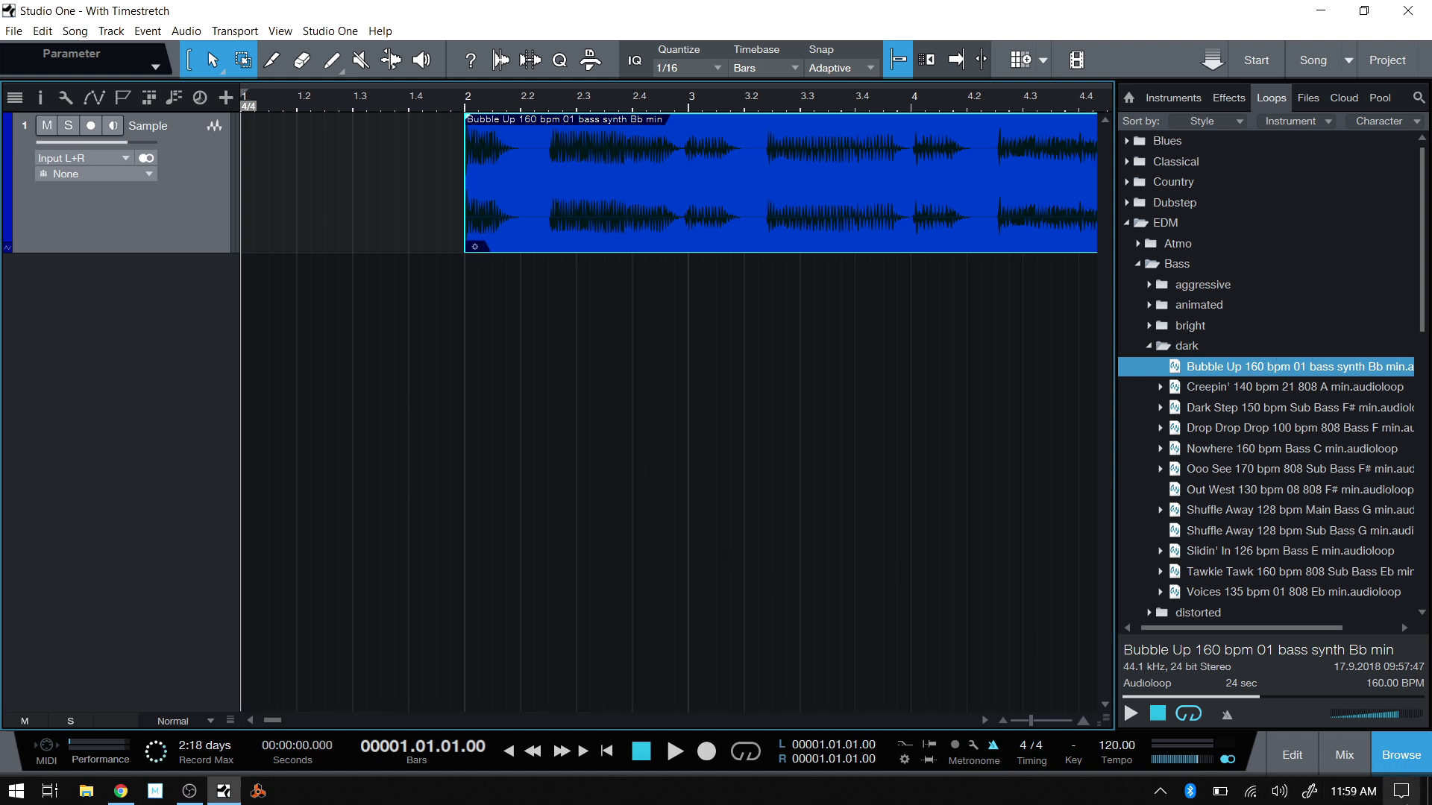
click(1401, 755)
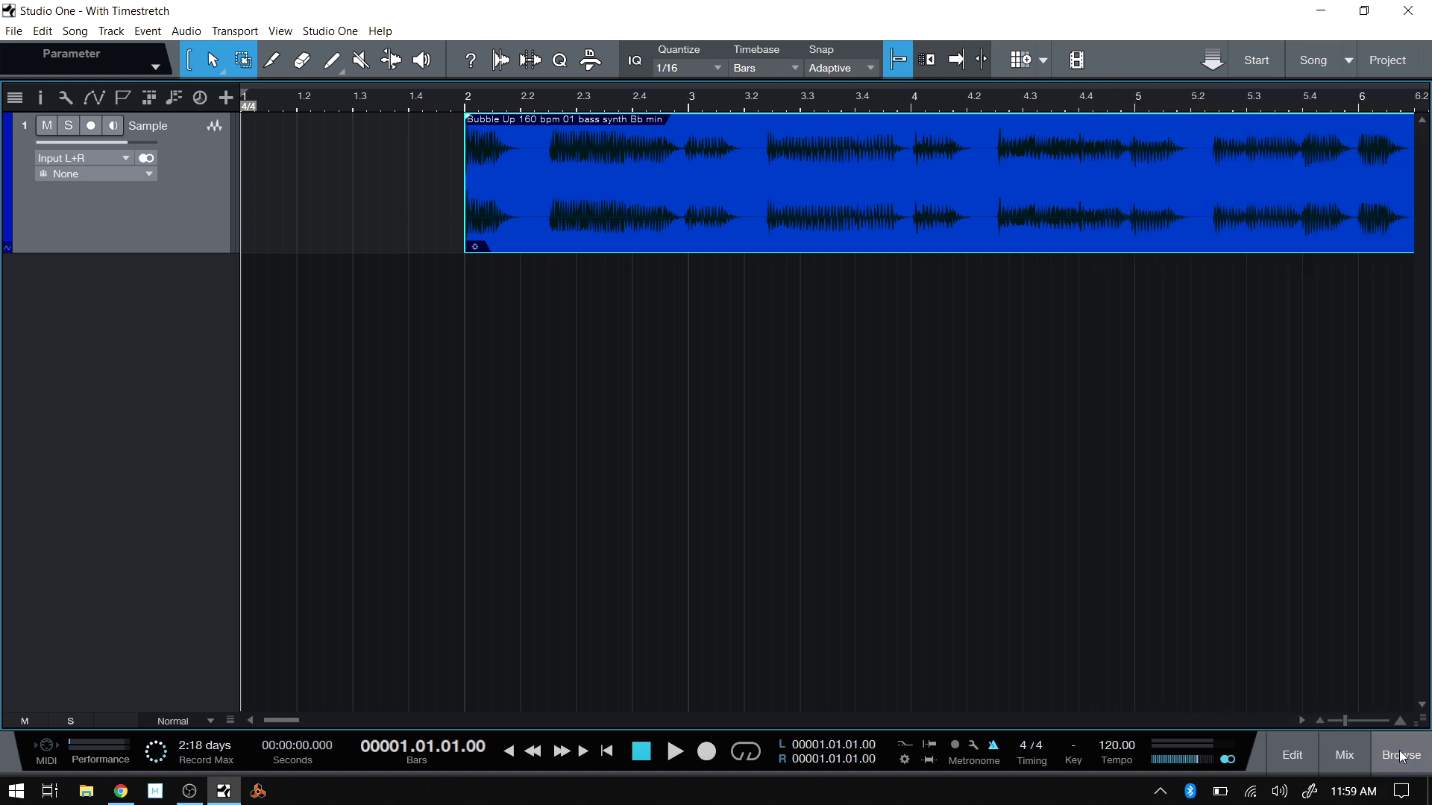
key(w)
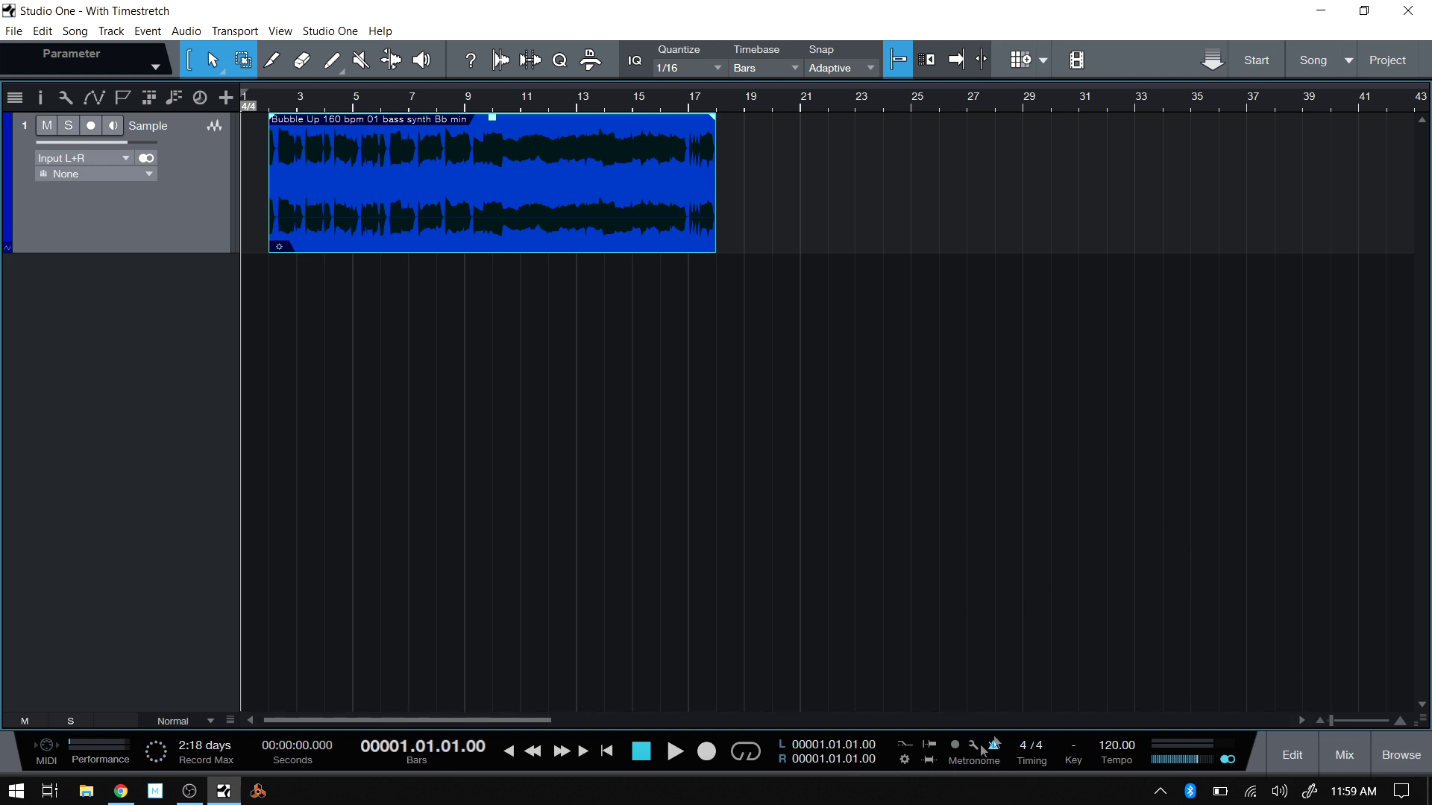
click(674, 751)
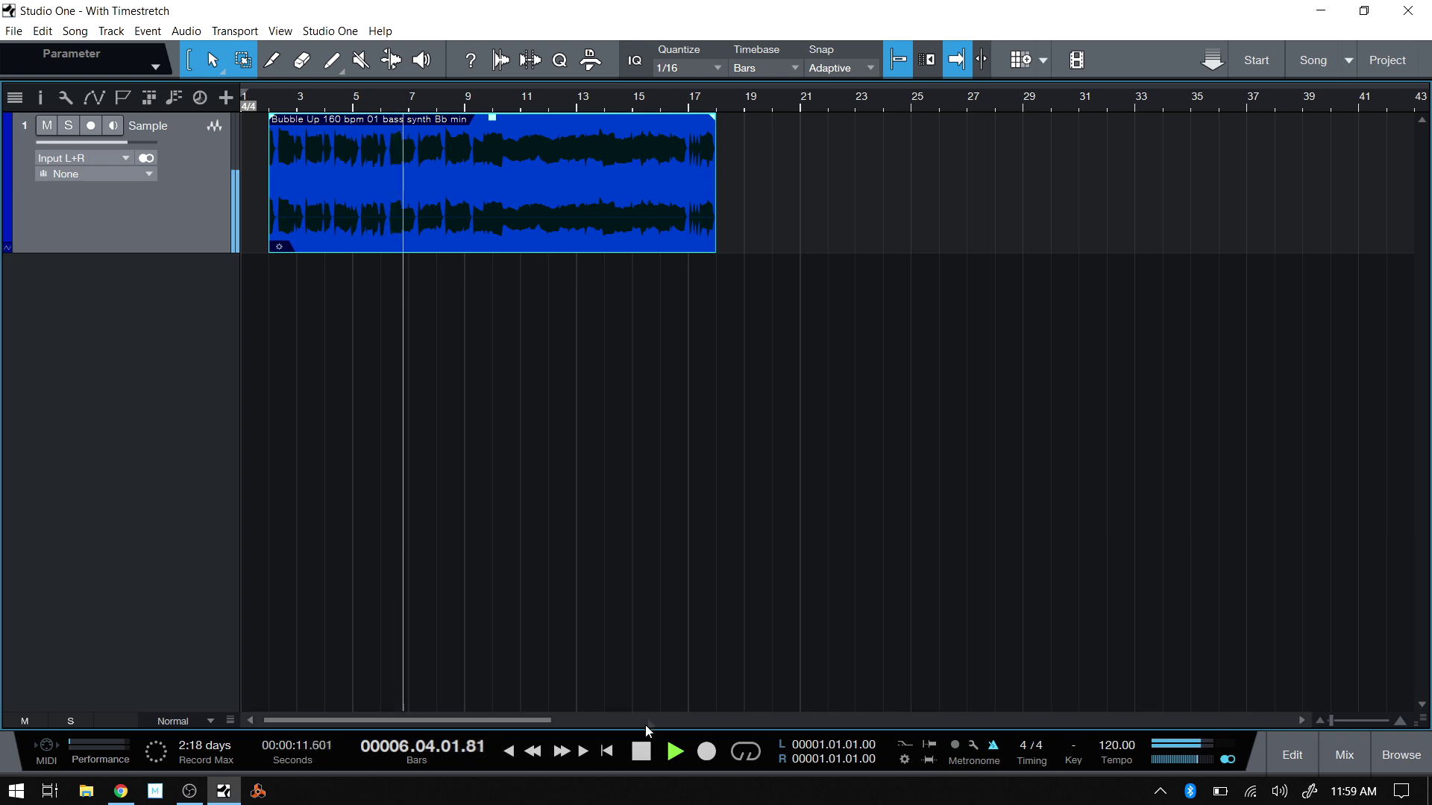
Stop playback, switch to the No Tmestretch song and place the Bubble Up 160 bpm 01 bass synth Bb min loop on its Sample track at bar 2
click(641, 752)
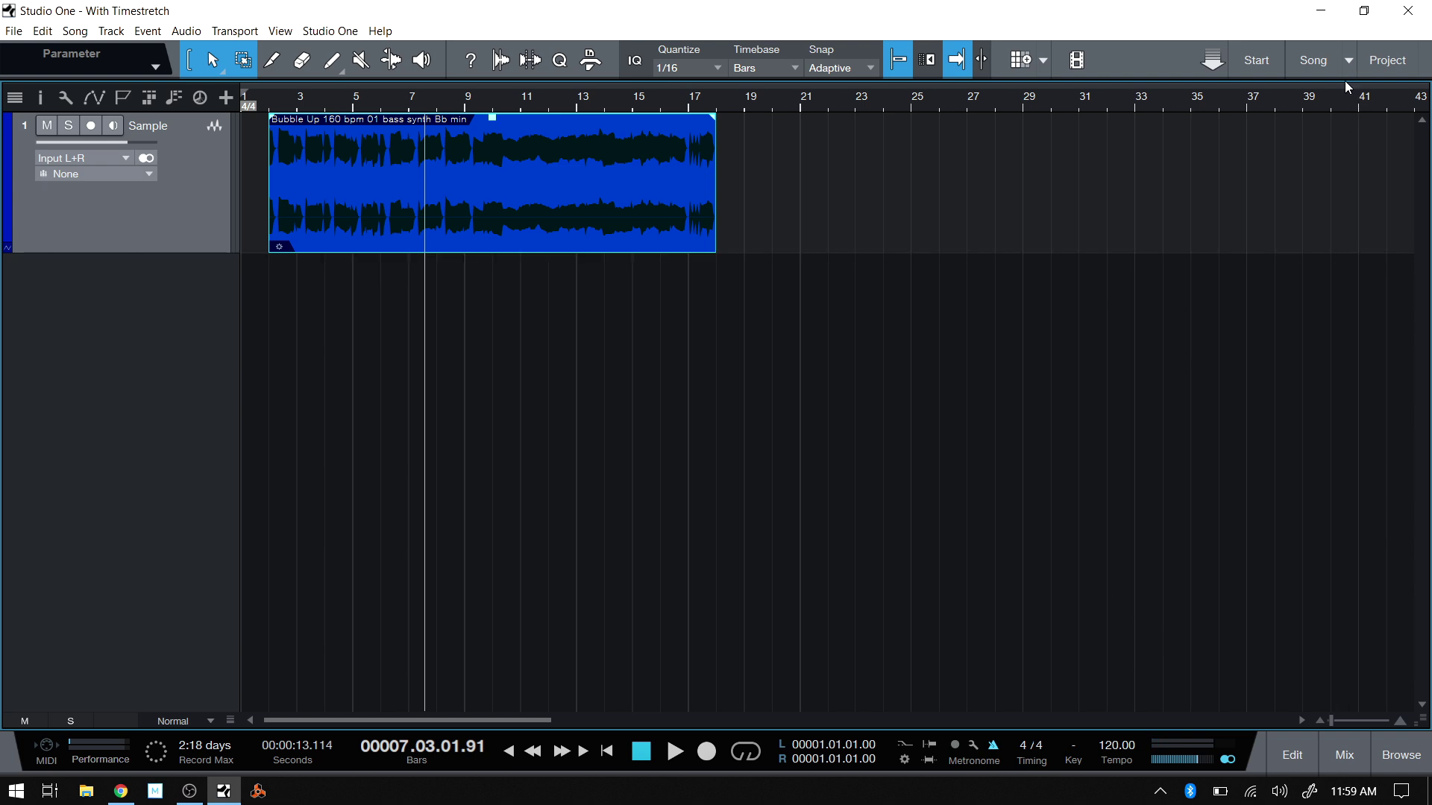
click(1346, 60)
click(1270, 113)
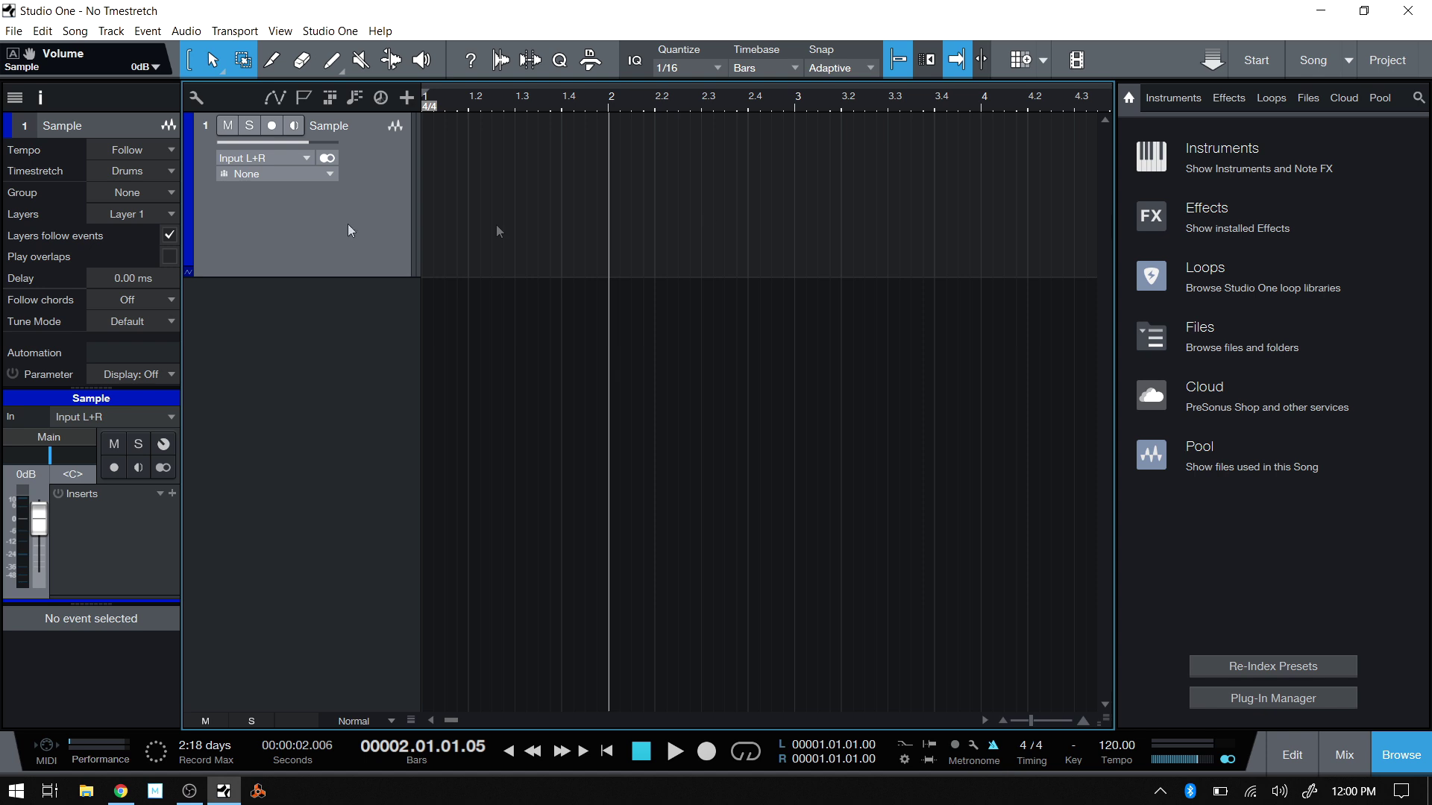
click(1270, 97)
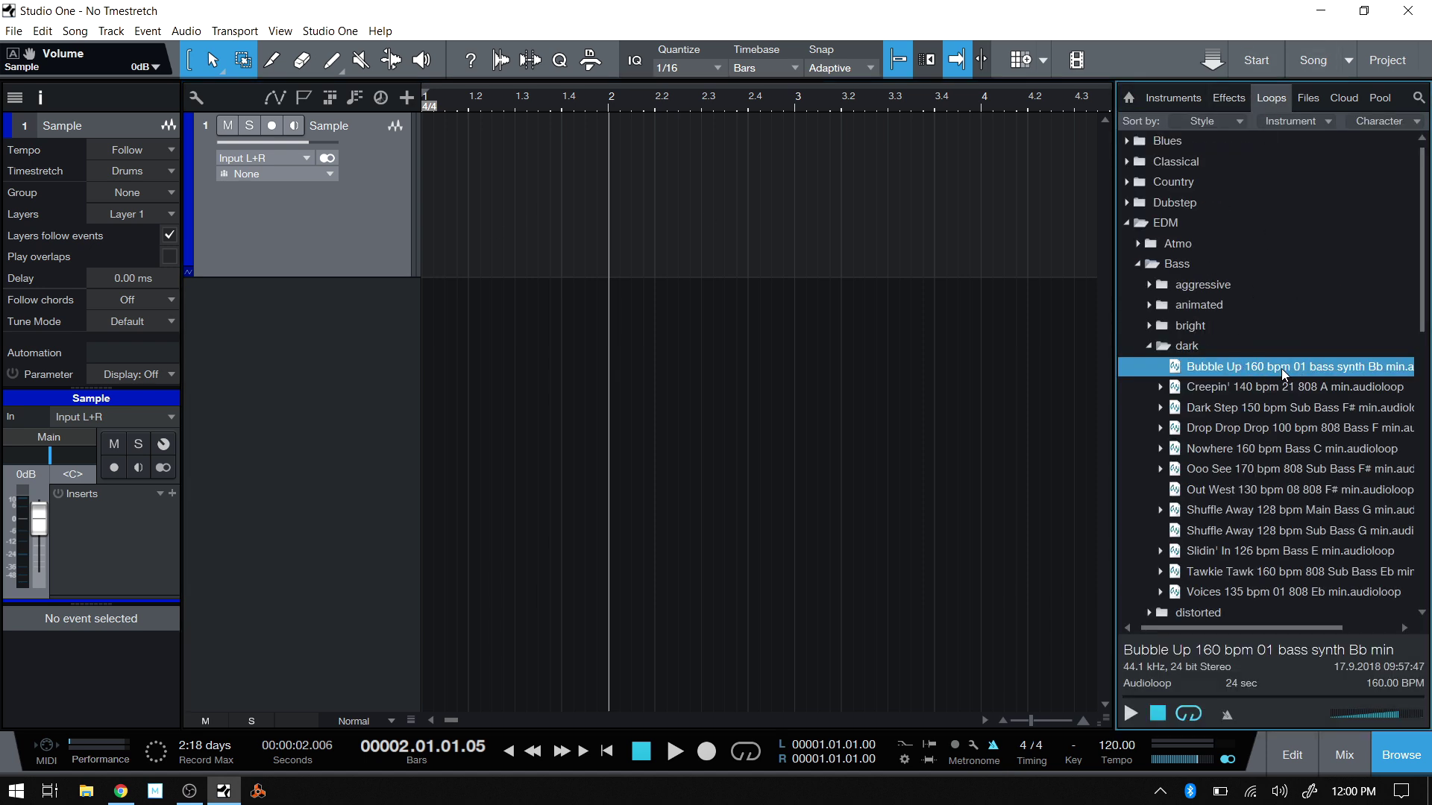
drag(1303, 373, 654, 258)
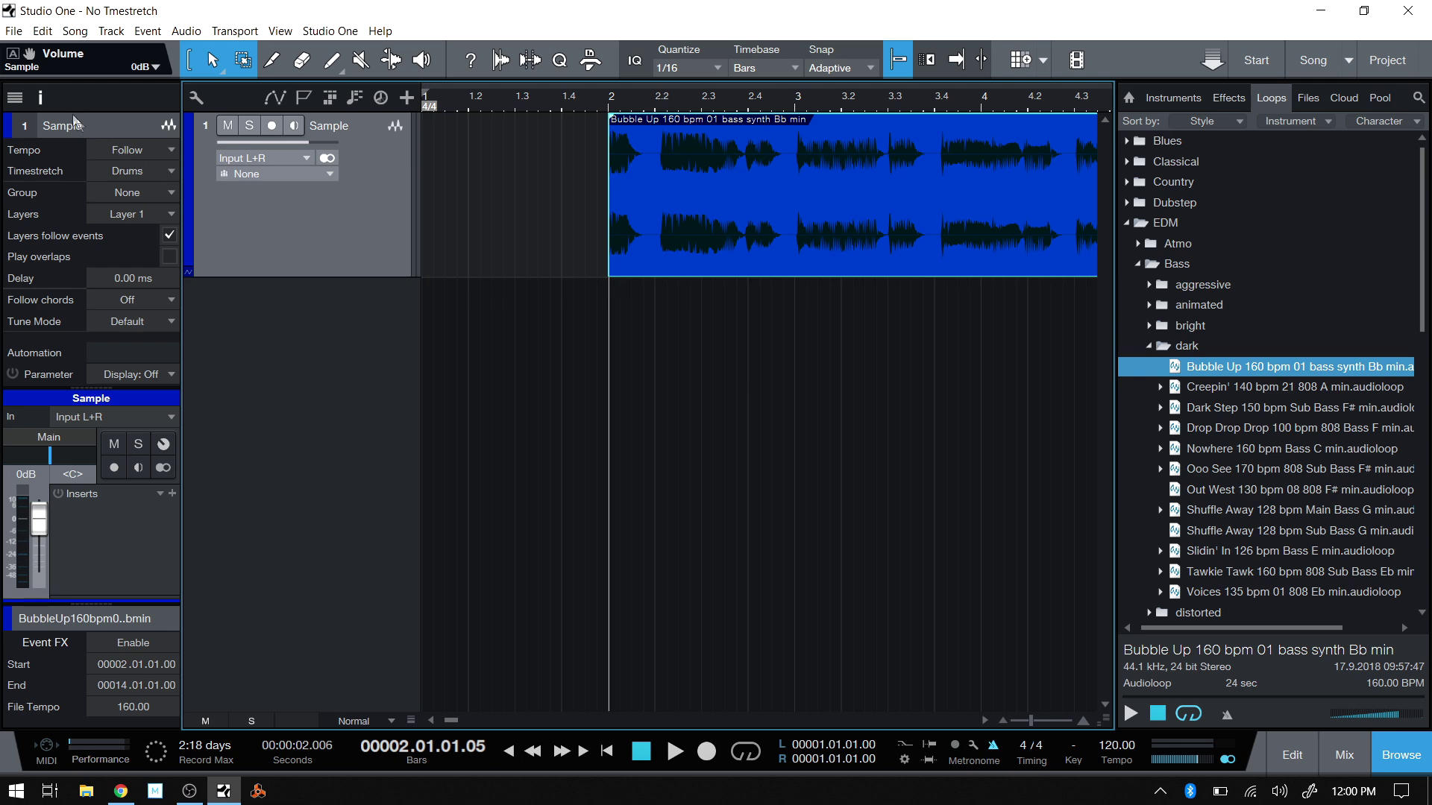
Hide the inspector and browser, and play the No Tmestretch song from its start before stopping playback
click(41, 98)
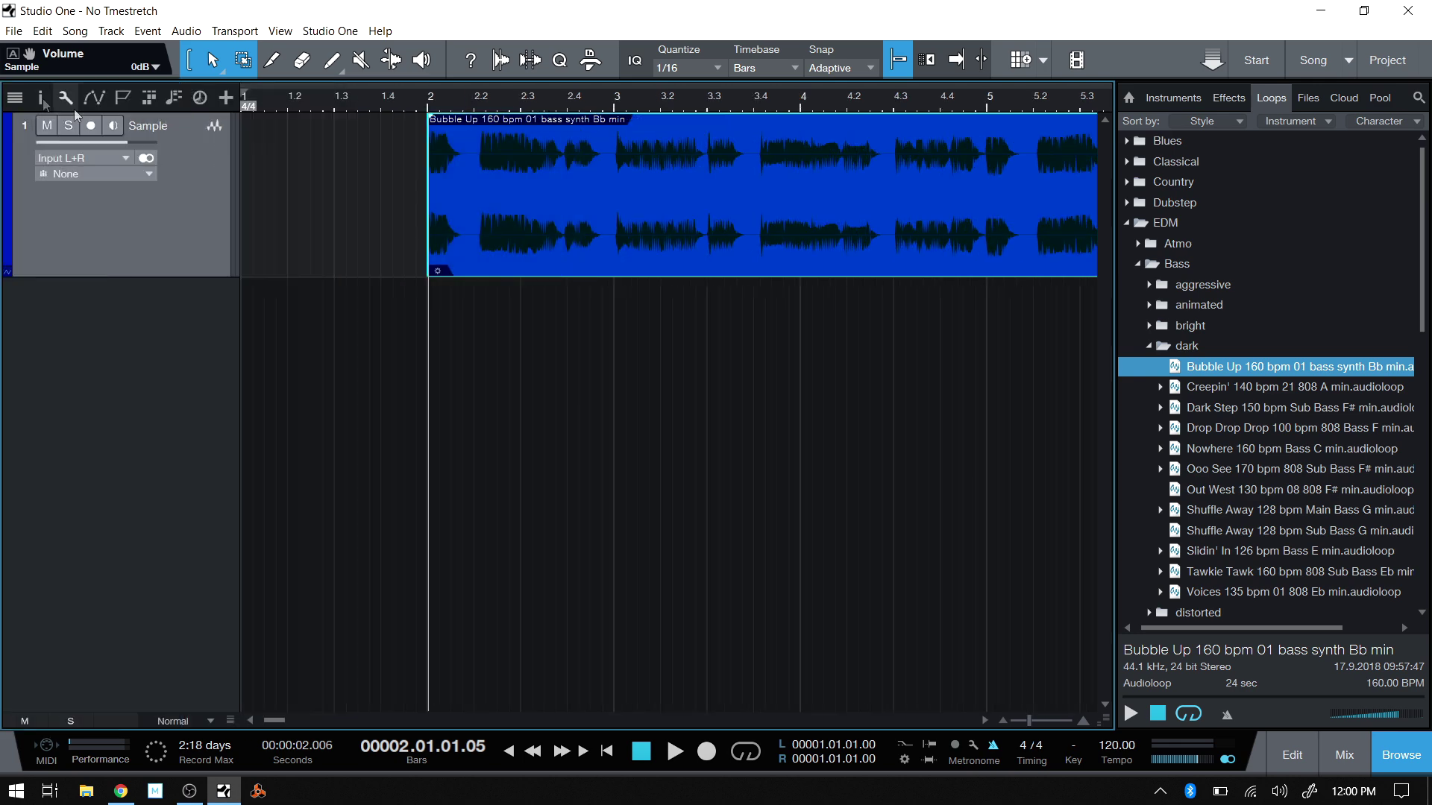
click(1400, 759)
key(w)
key(w)
key(w)
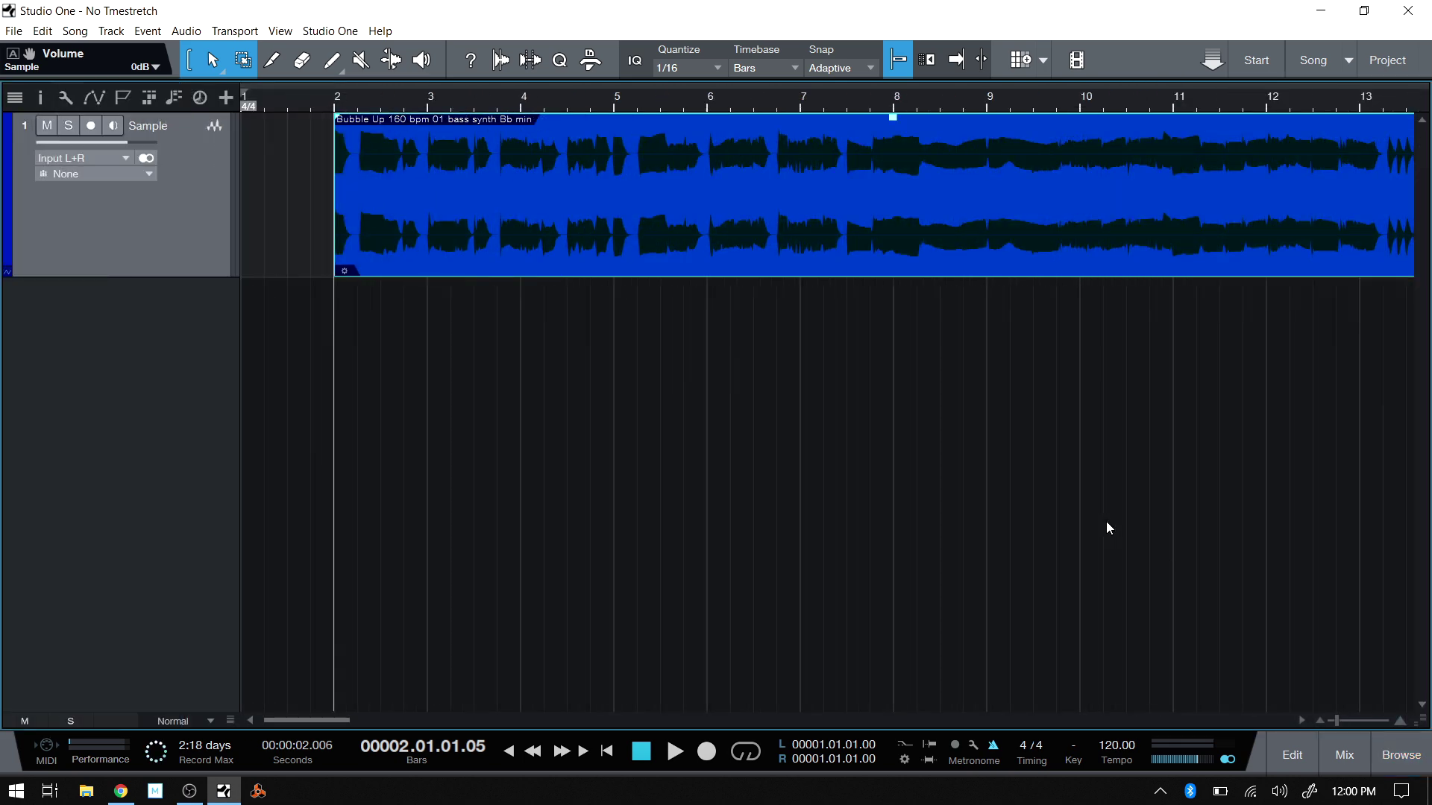
key(e)
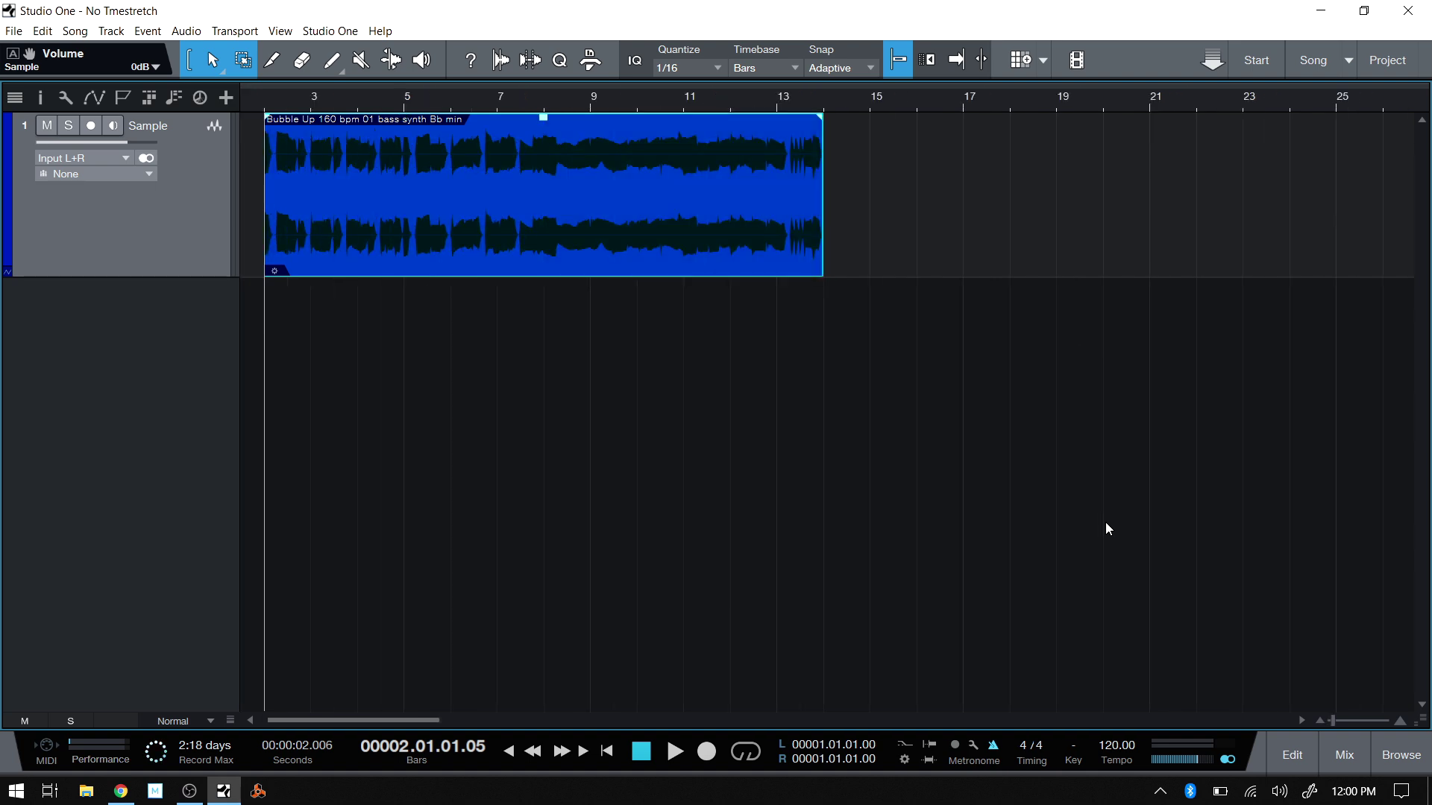
click(606, 751)
click(675, 752)
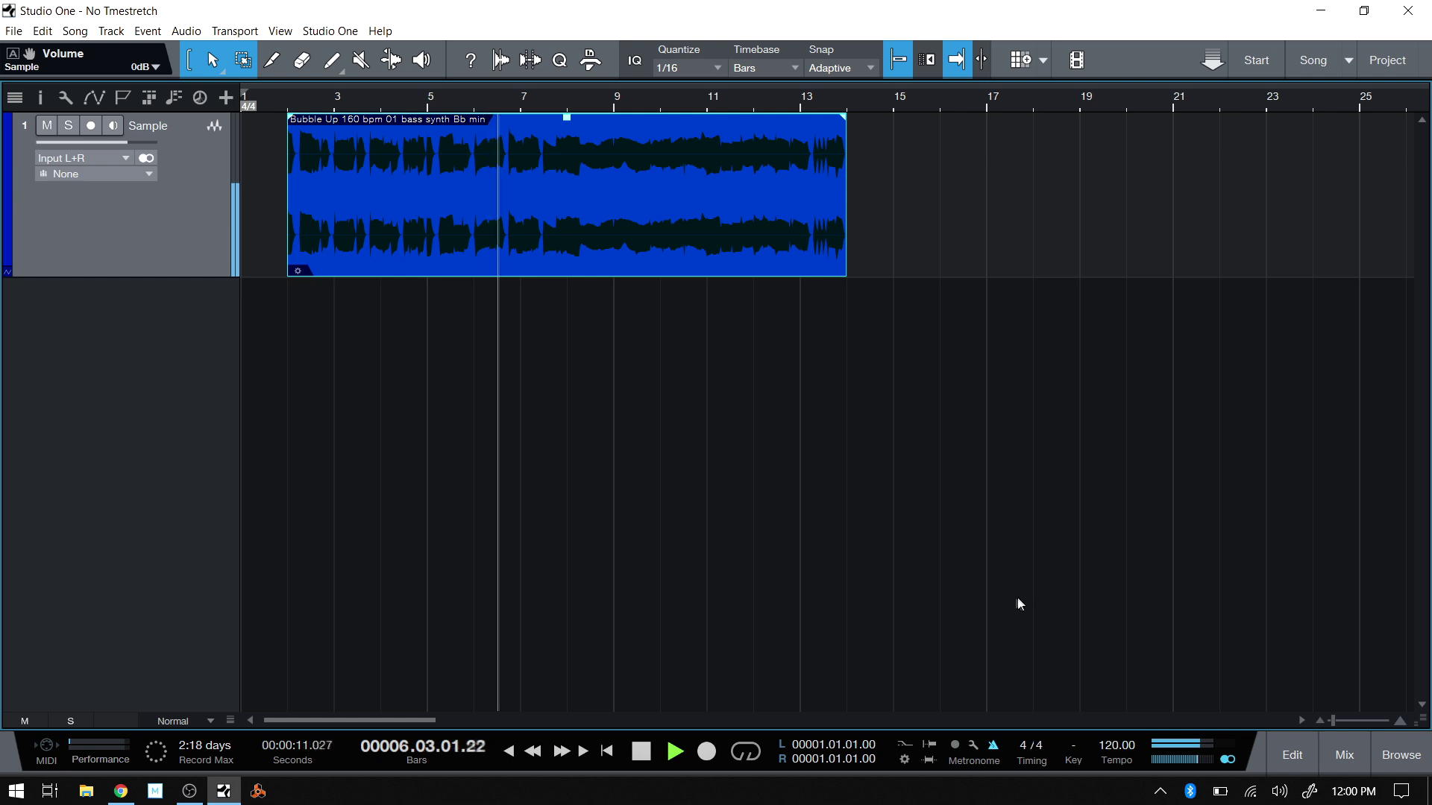
key(space)
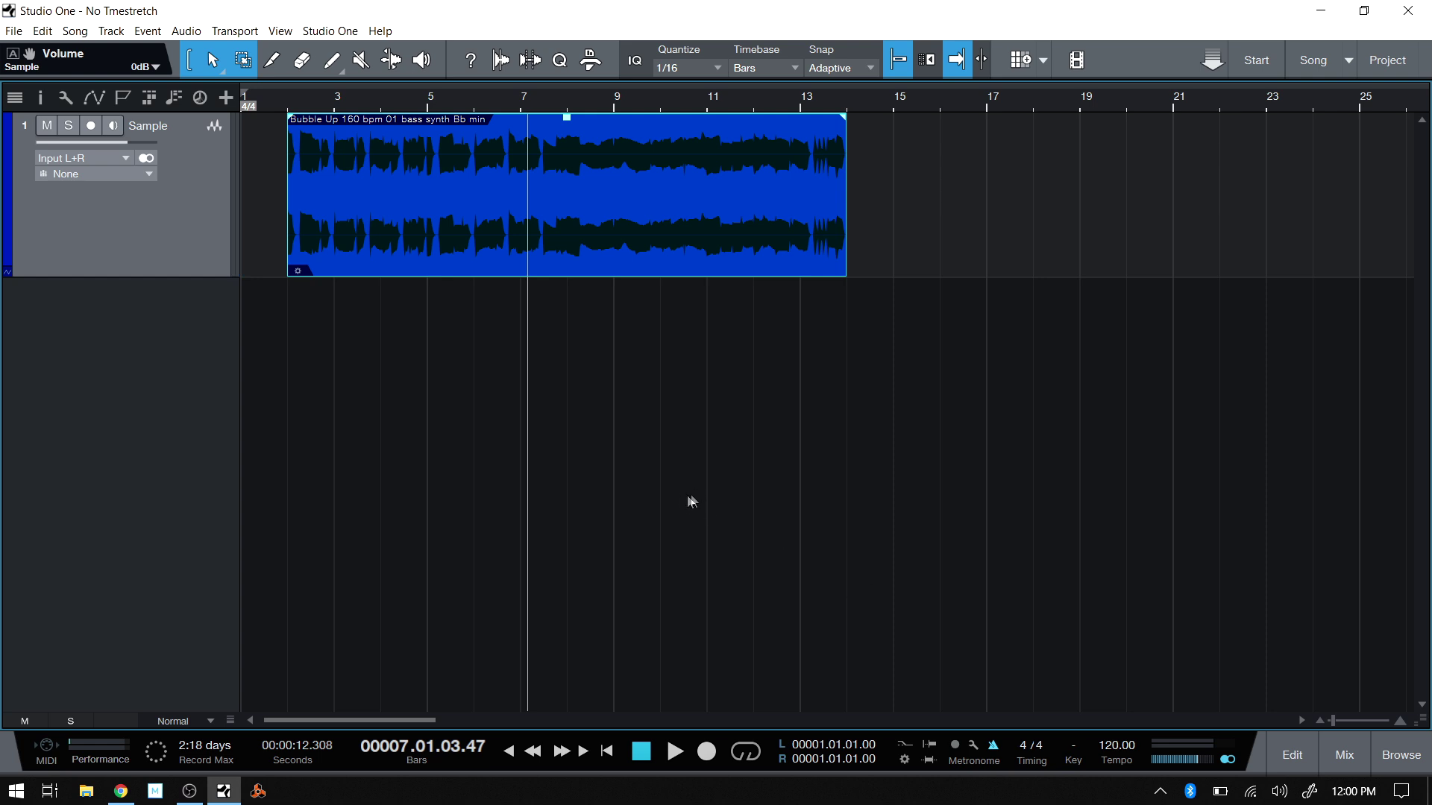
Review the new song setup's option to stretch audio files to song tempo and cancel without creating a song
click(1248, 60)
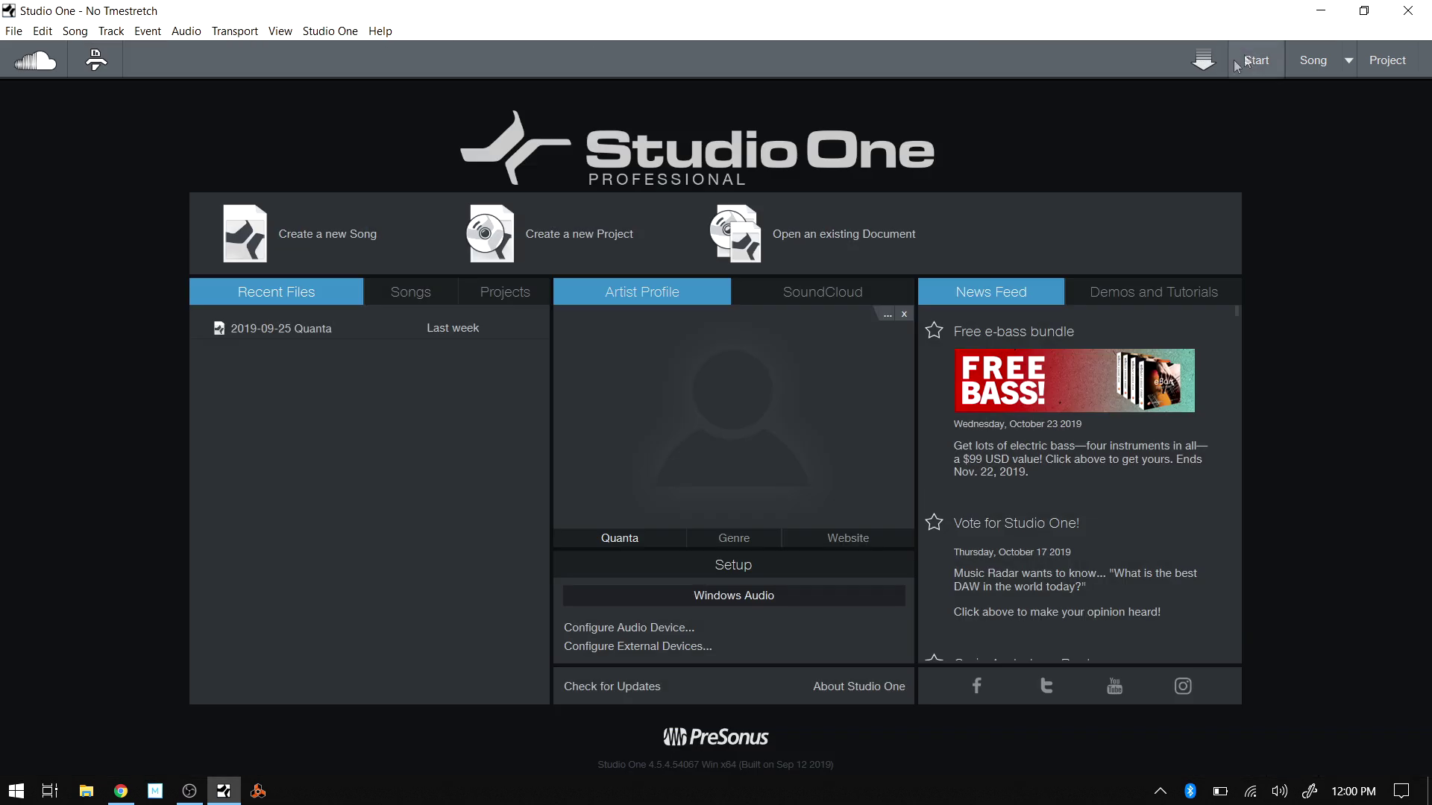
click(321, 234)
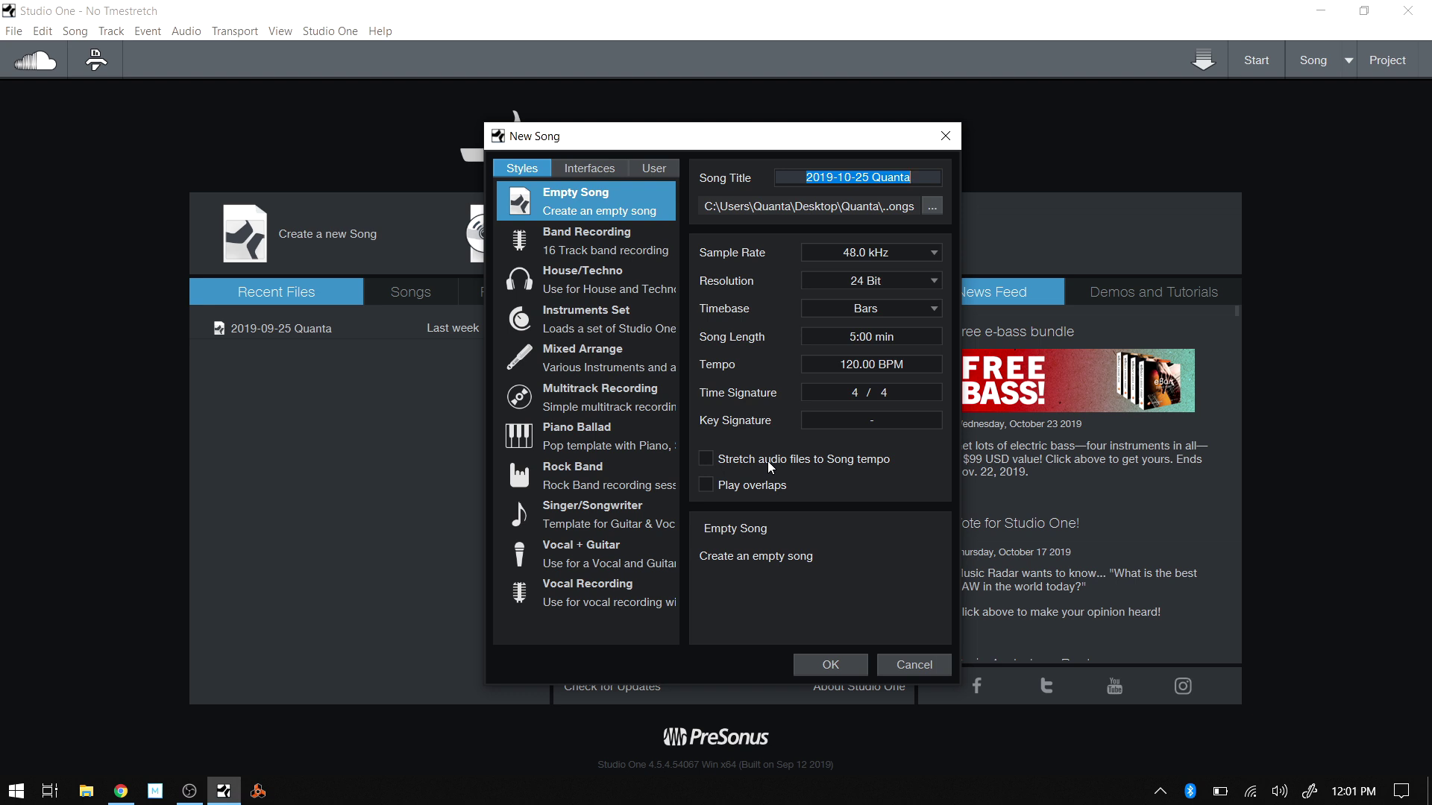
click(913, 668)
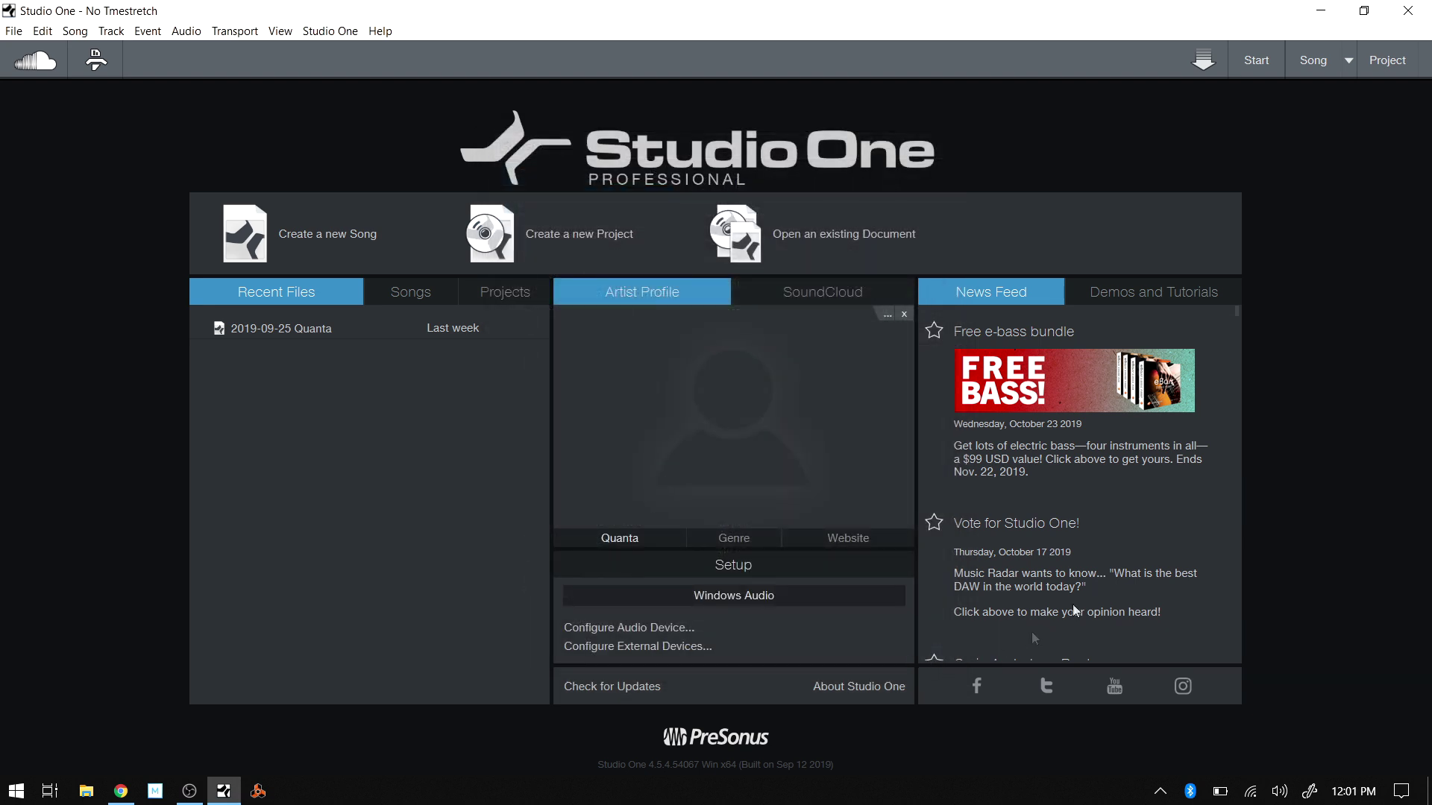
Switch to the With Timestretch song and delete the Bubble Up loop from the Sample track
click(1350, 59)
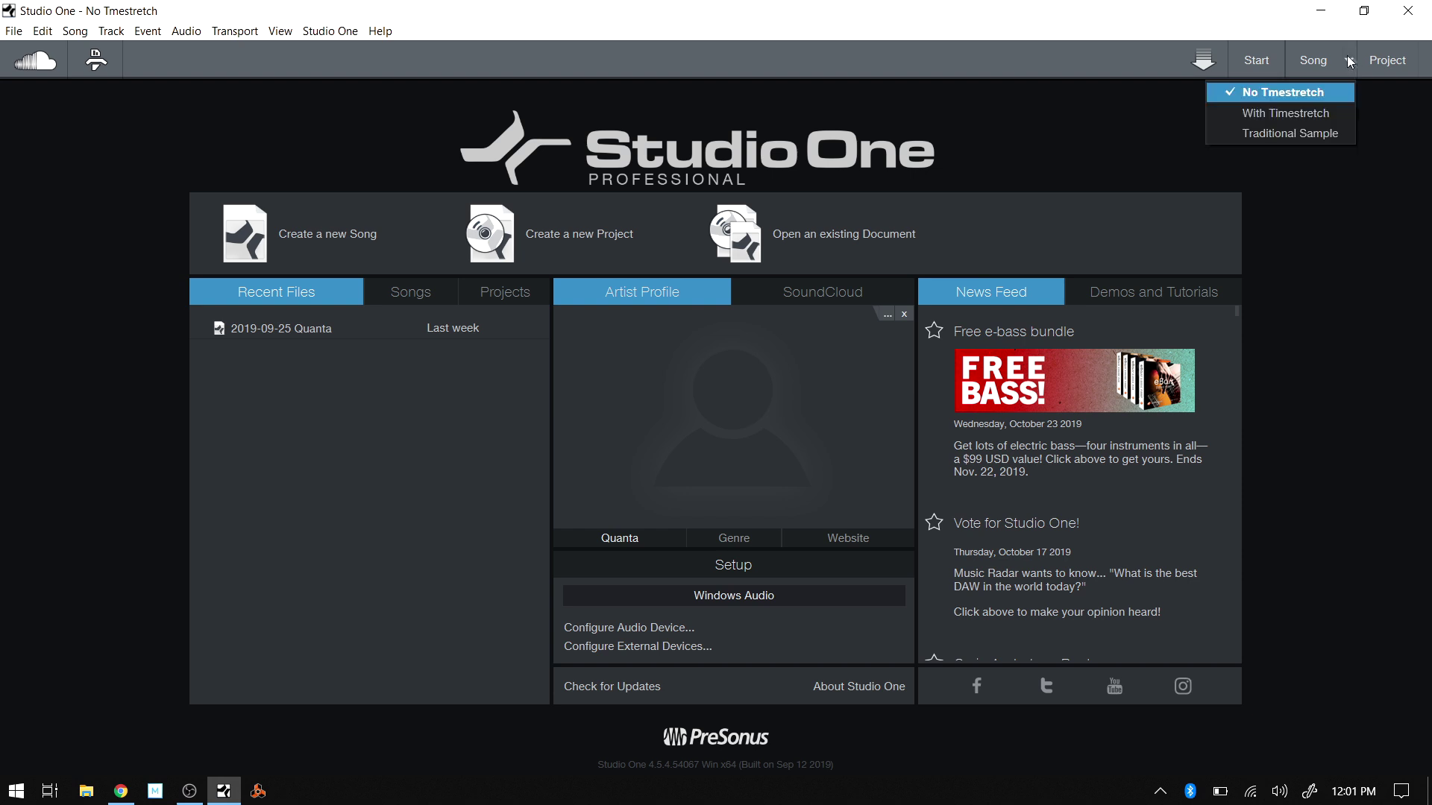
click(1287, 111)
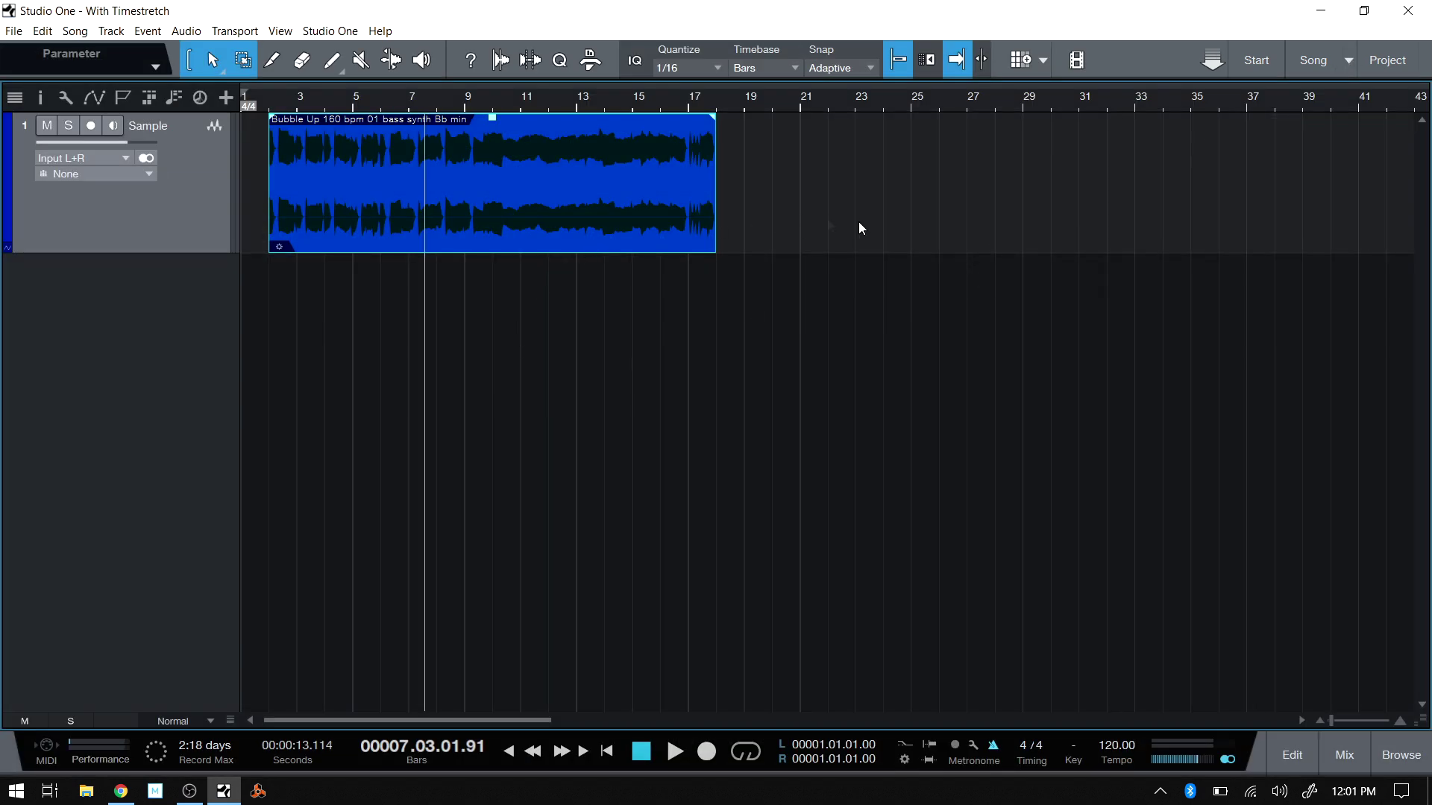
click(861, 221)
click(597, 238)
key(Delete)
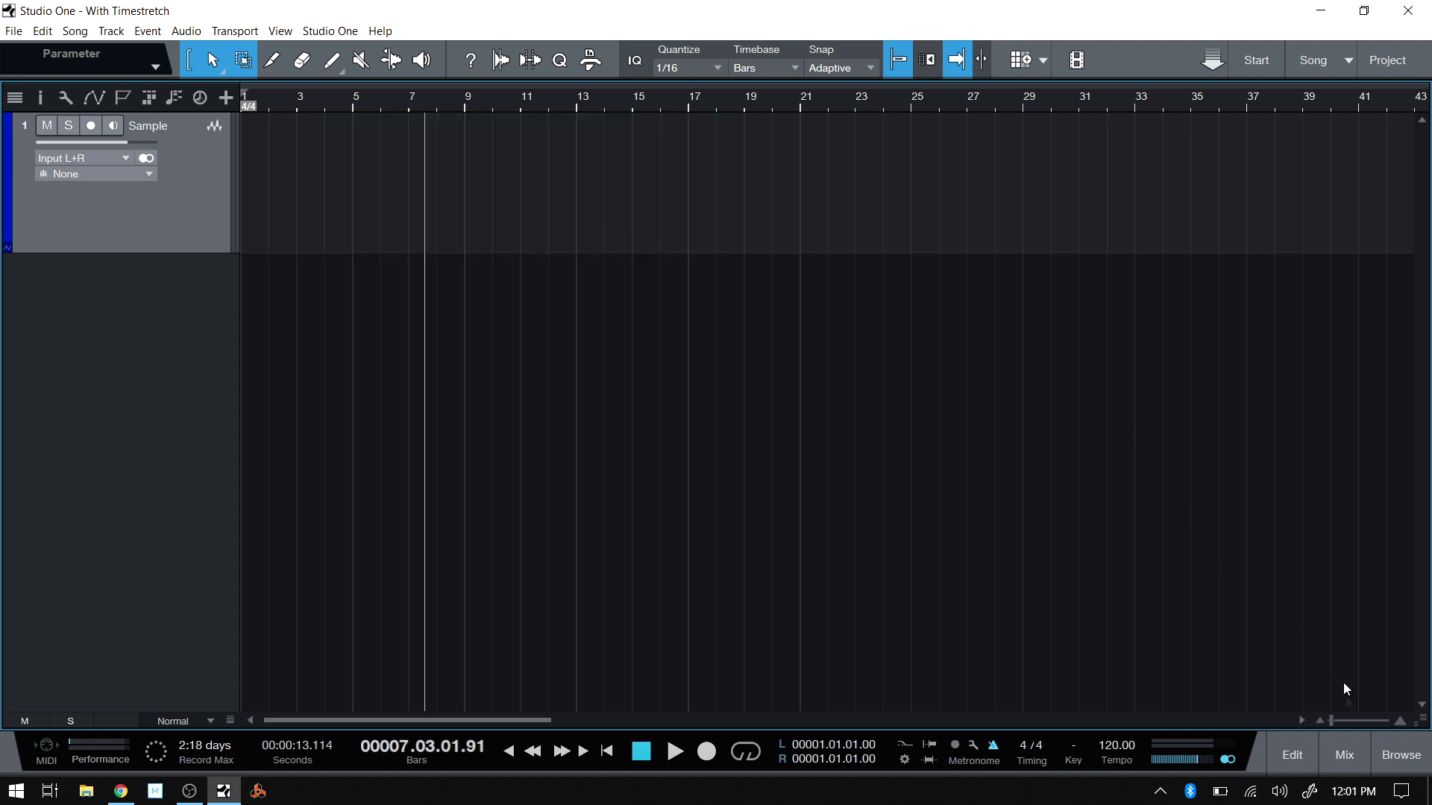
Find Dumbek 01 (130BPM).wav in the Arabian Nights Loops Beats folder and place it on the Sample track at bar 3
click(1401, 754)
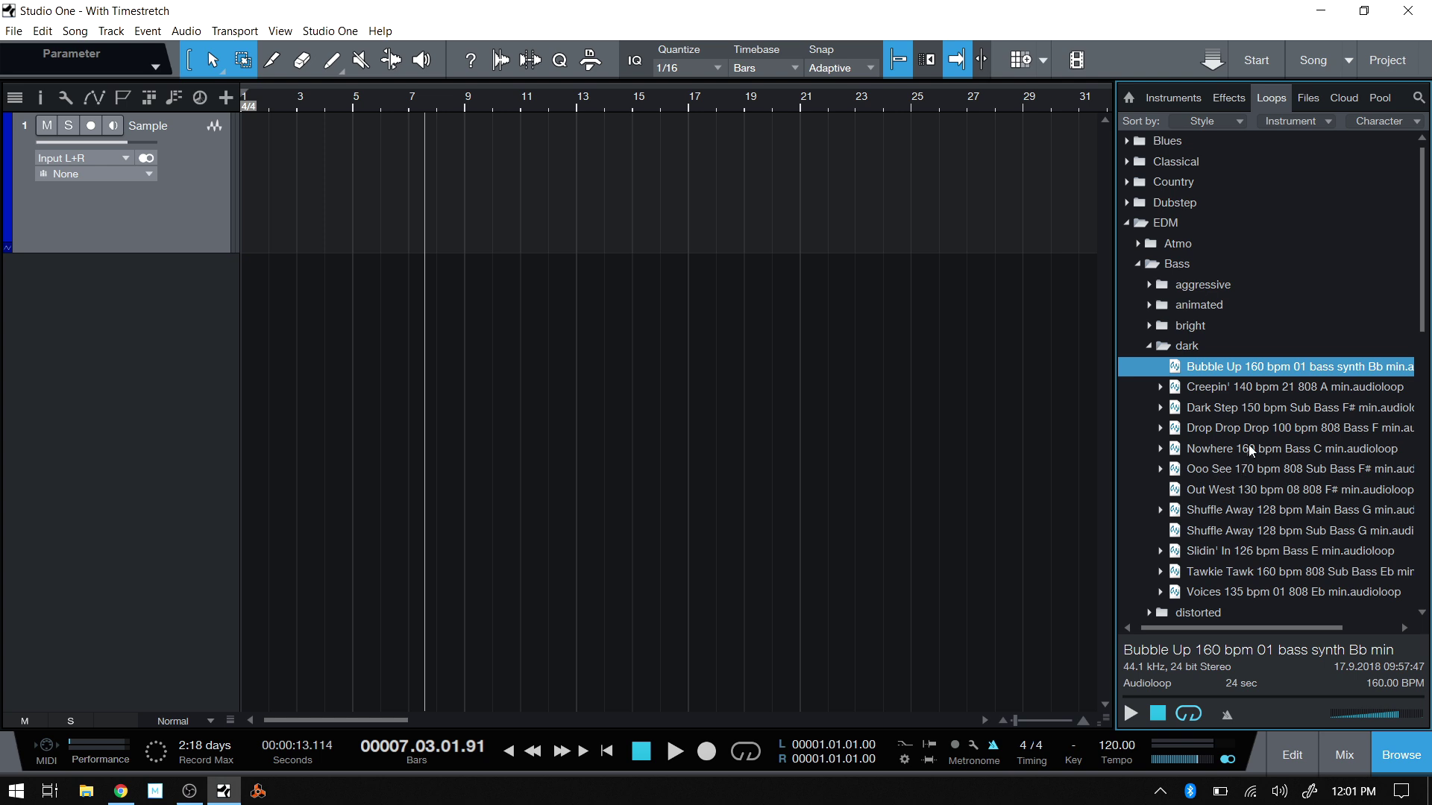
click(1308, 98)
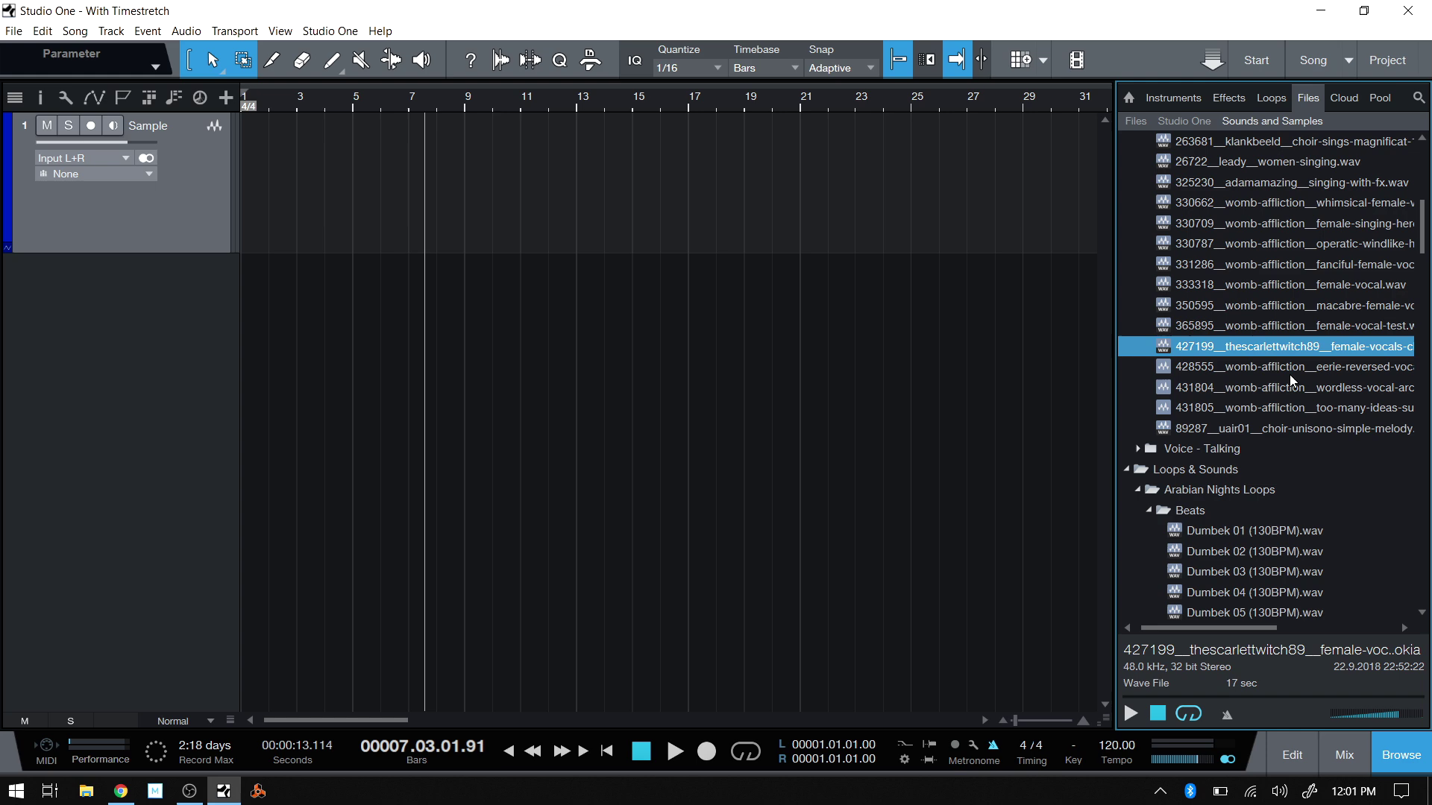
scroll(1299, 427, down, 4)
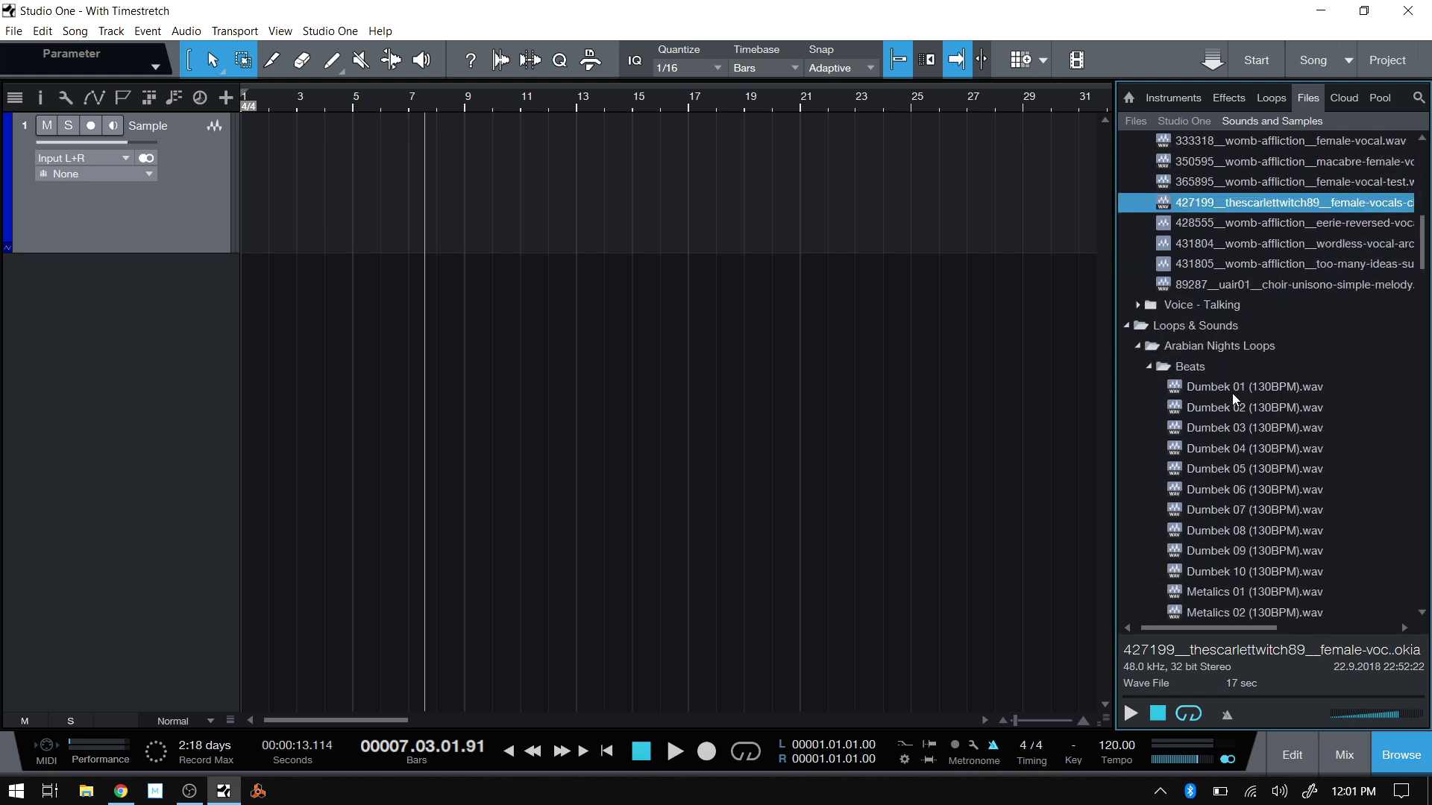
click(1233, 391)
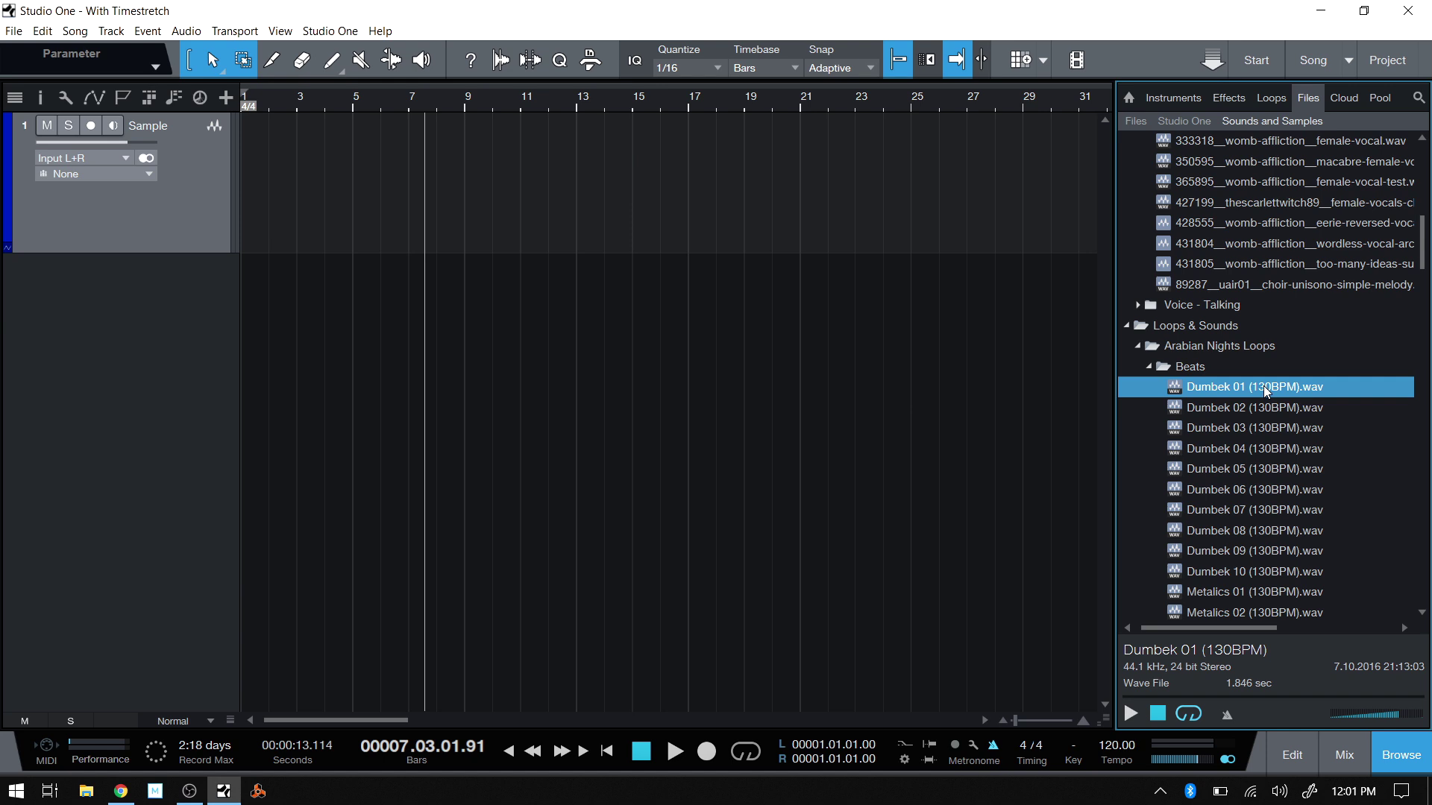
drag(1264, 387, 324, 153)
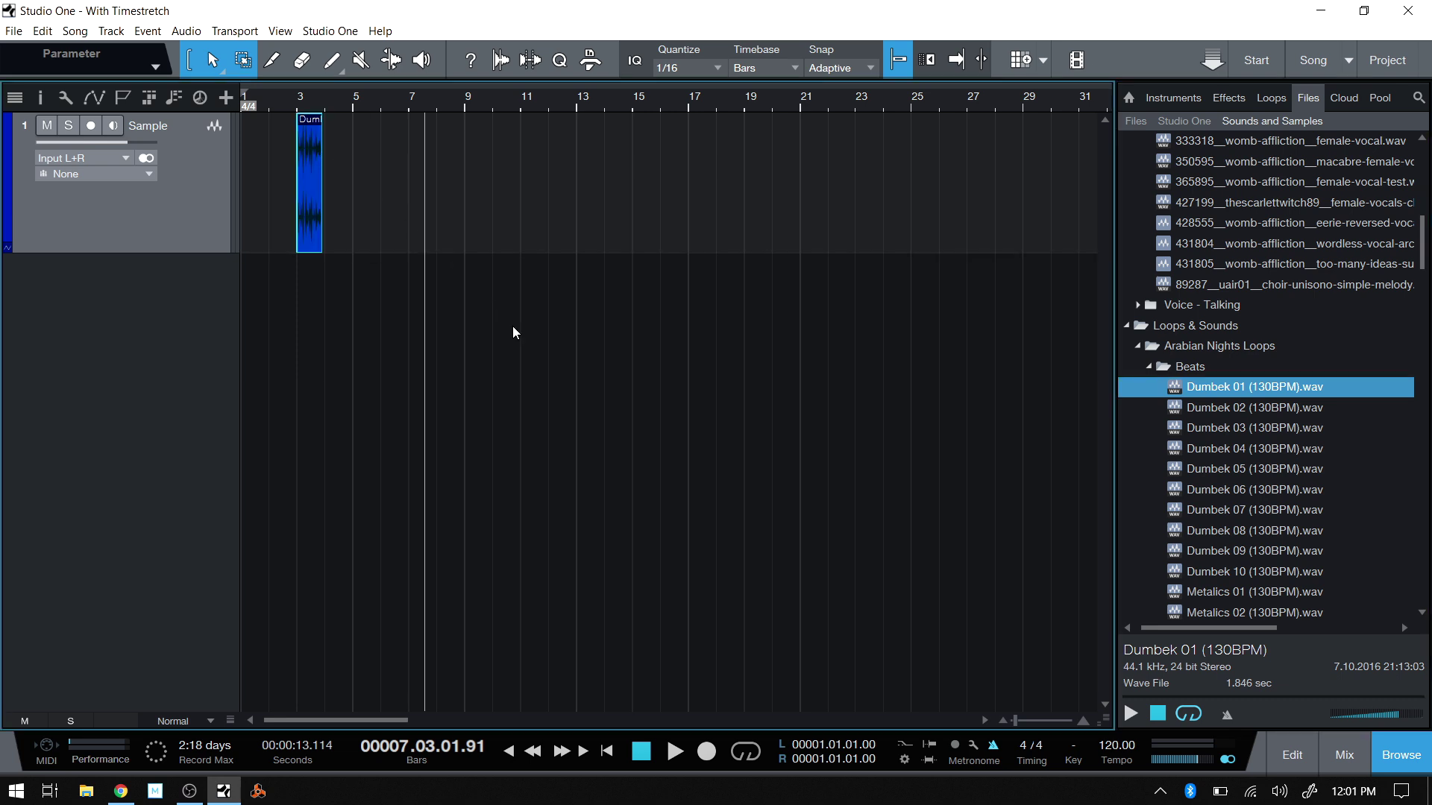
Set the loop range around the Dumbek 01 clip, from bar 3 to bar 4, and turn looping on
key(e)
key(e)
key(e)
key(e)
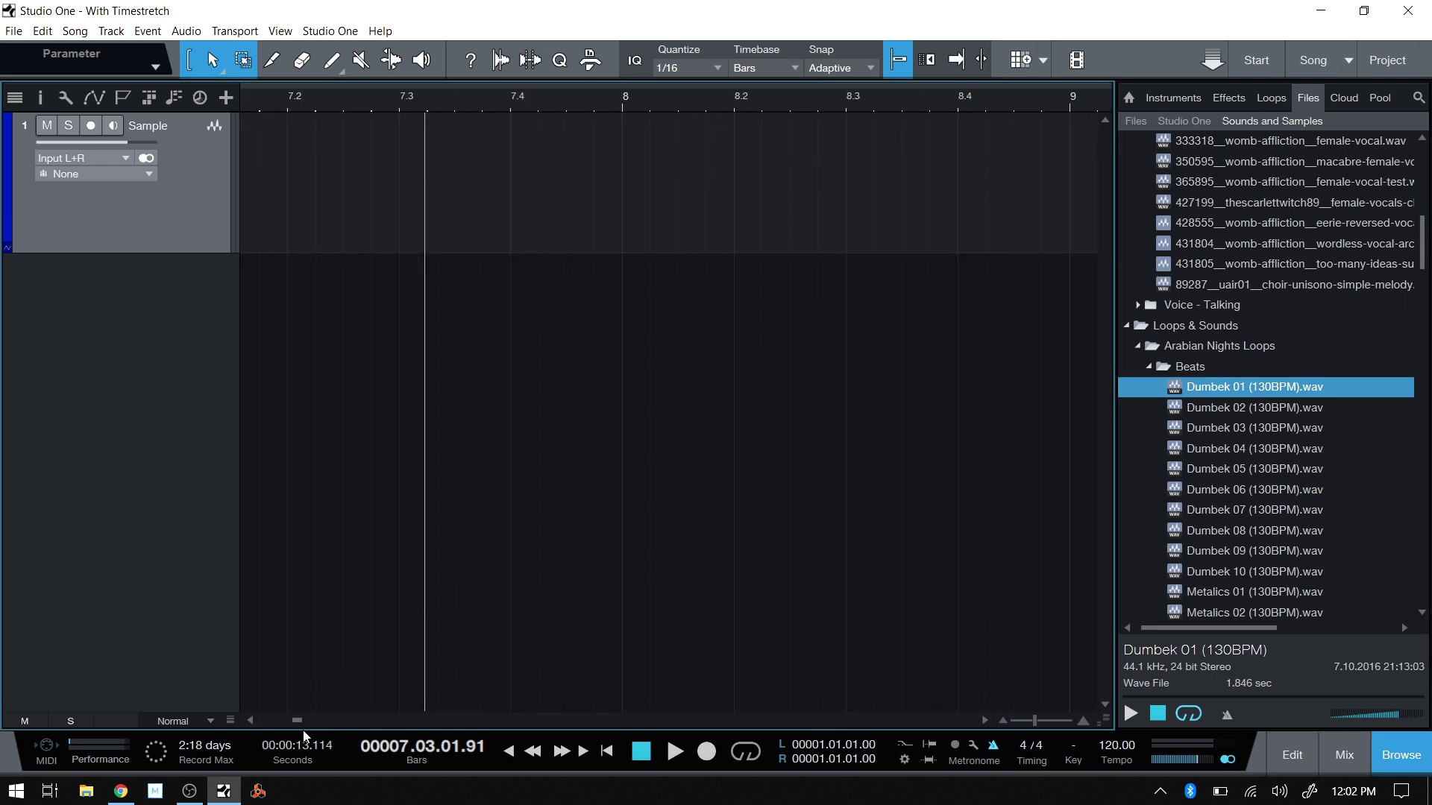
drag(296, 721, 276, 701)
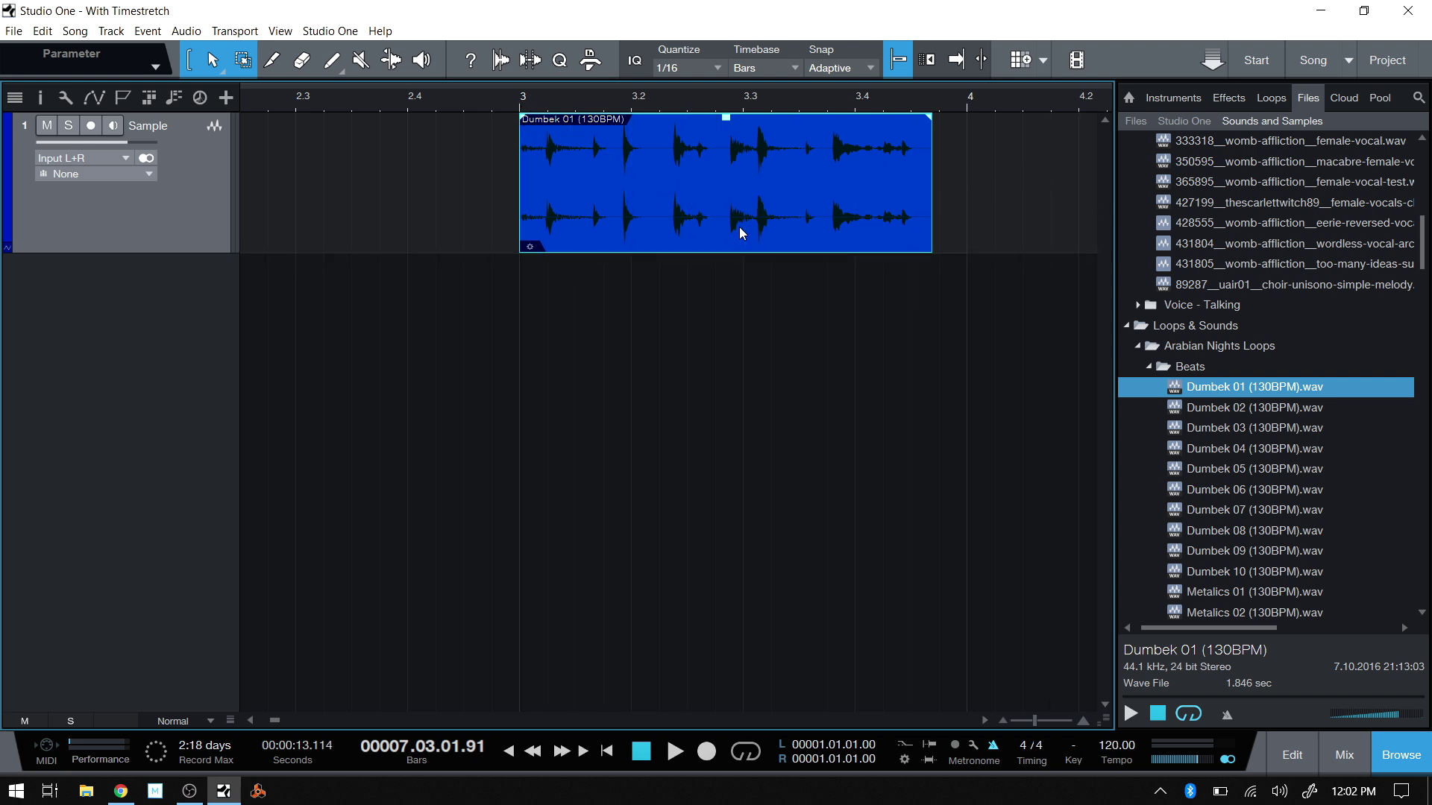
key(p)
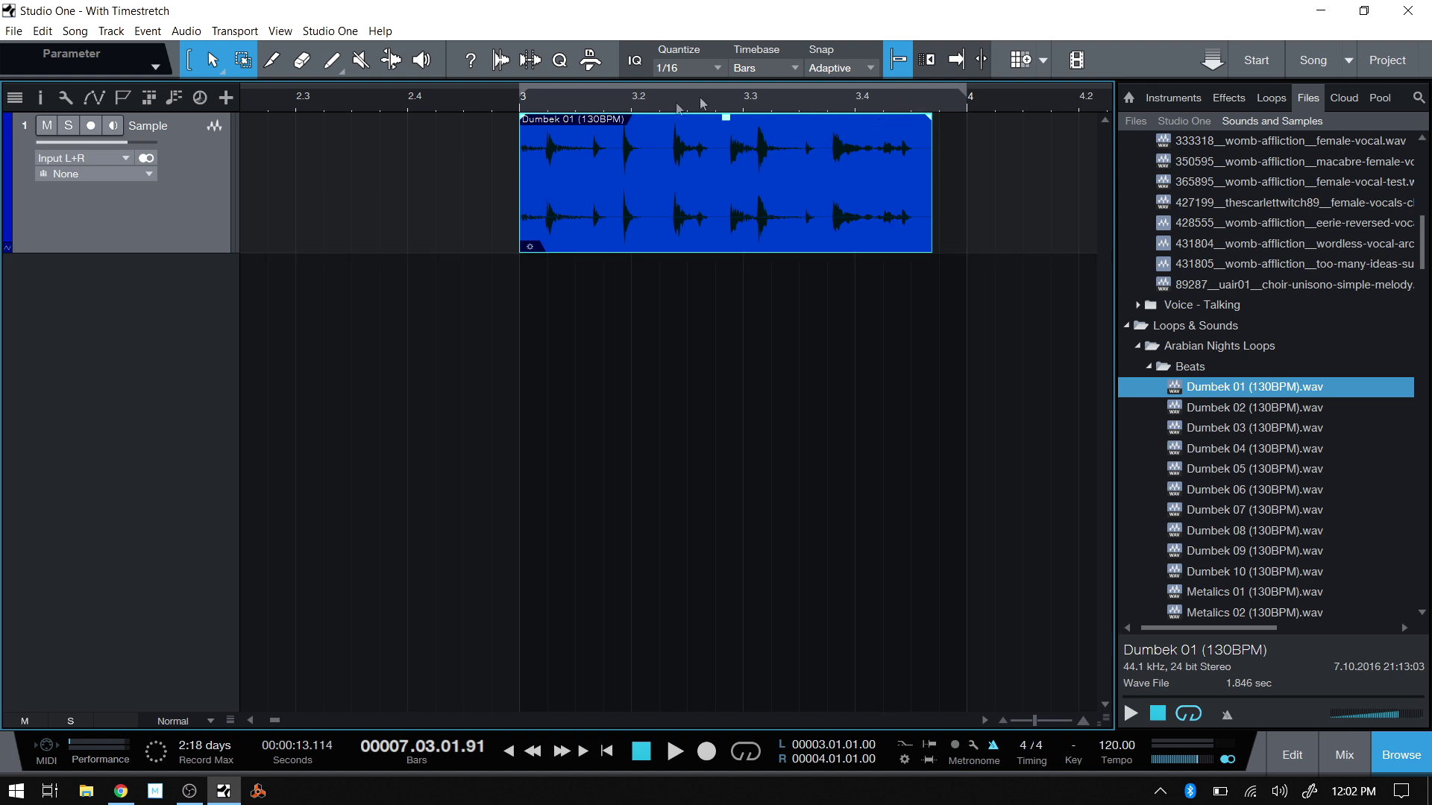
key(KP_Divide)
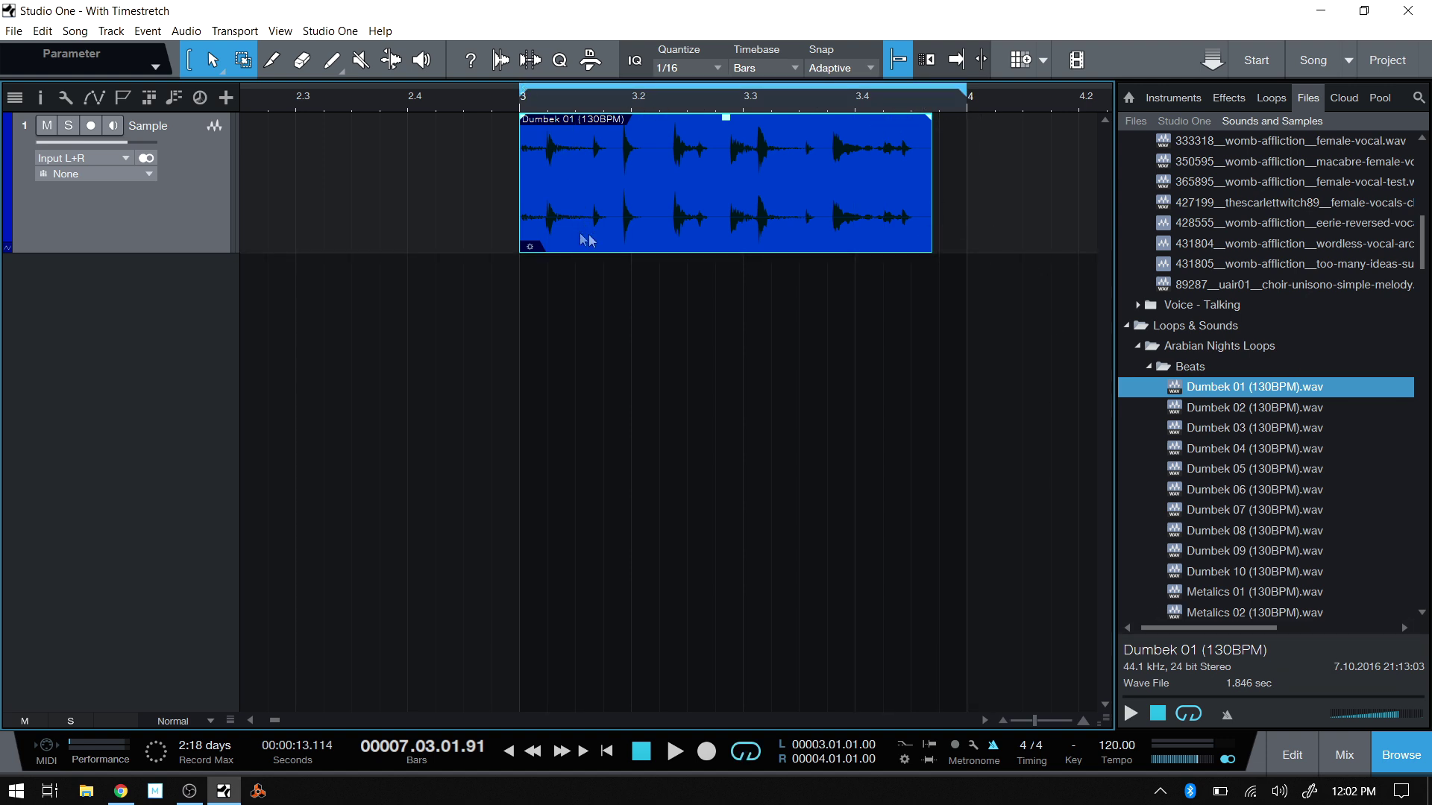
Play the looped Dumbek 01 clip from just before bar 3 and stop playback
click(498, 105)
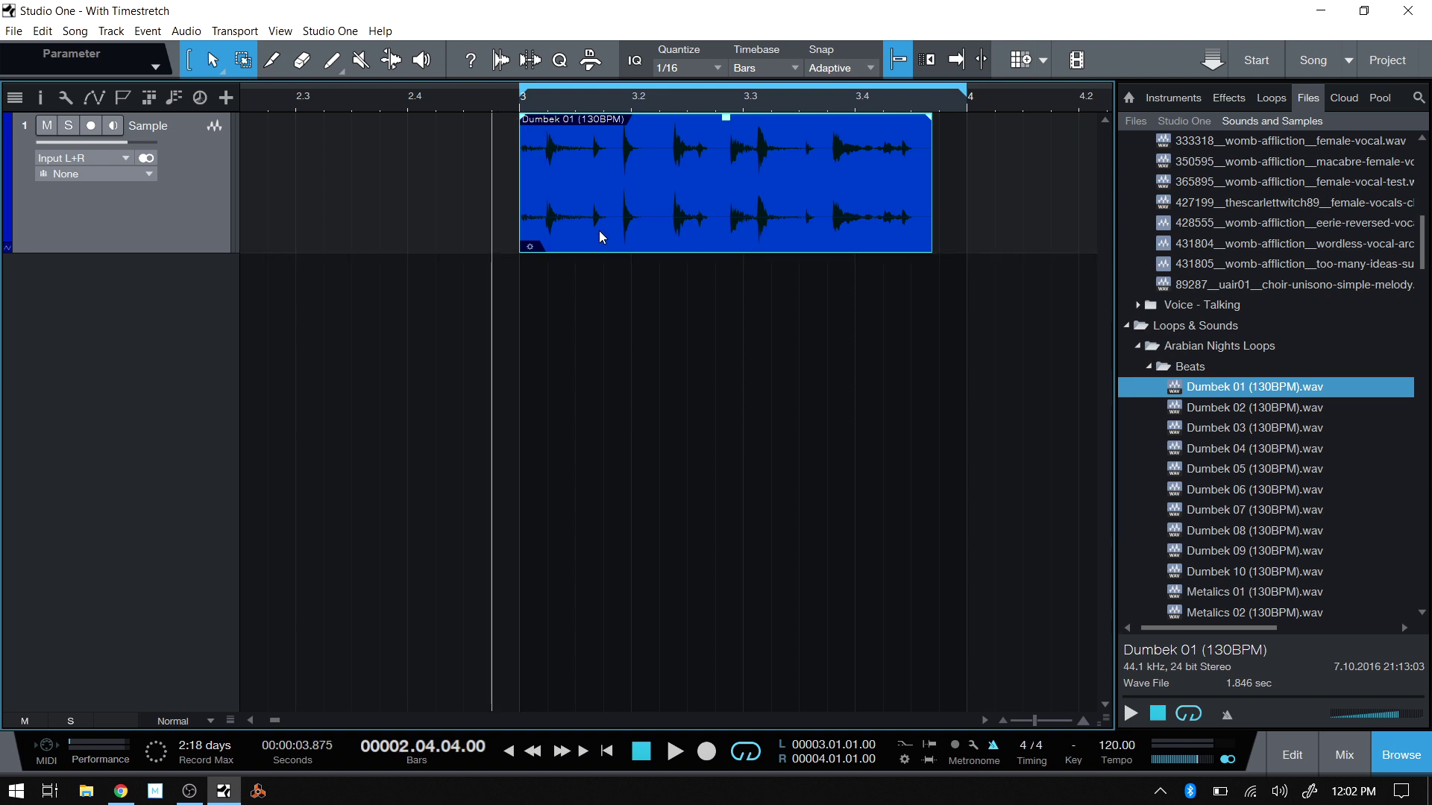
key(space)
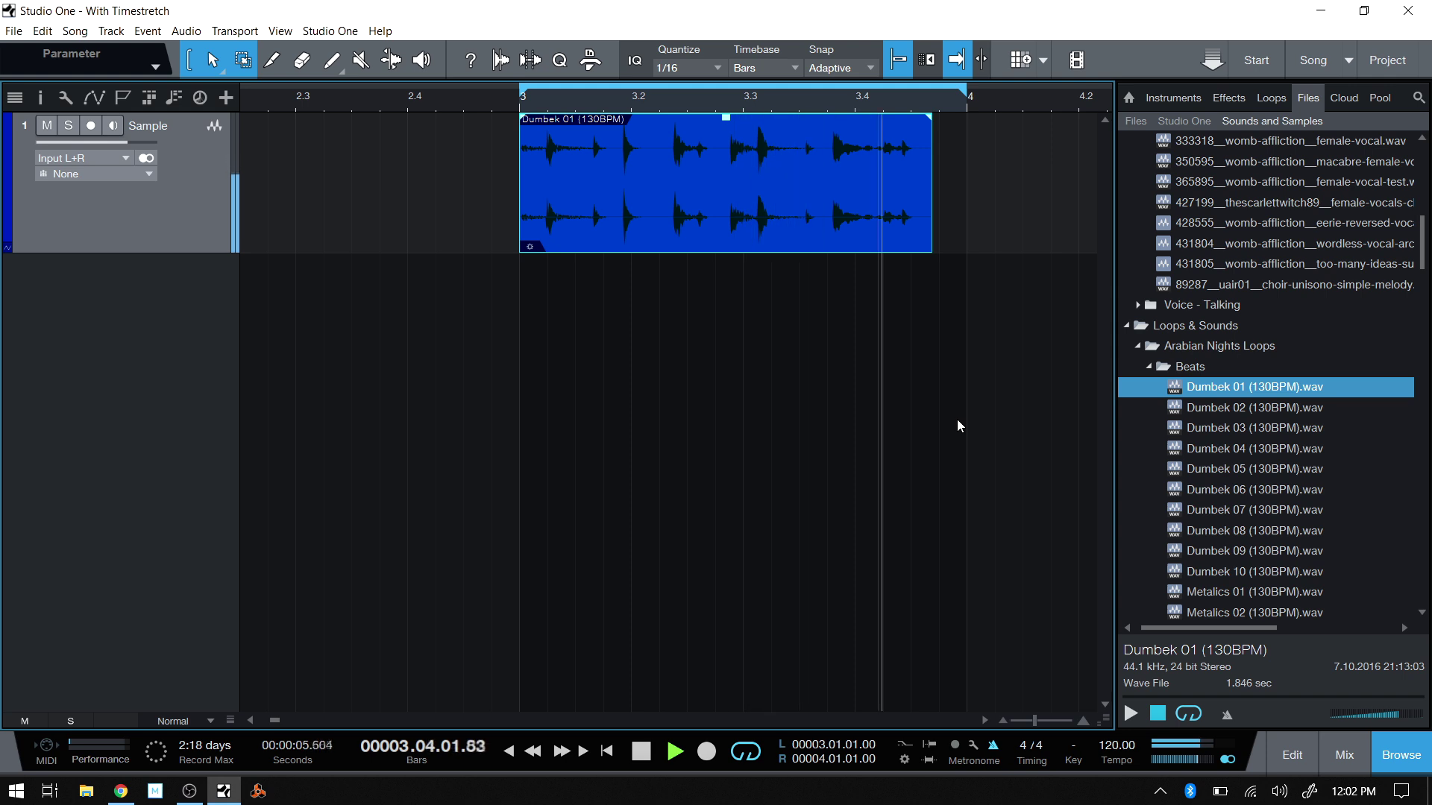
key(space)
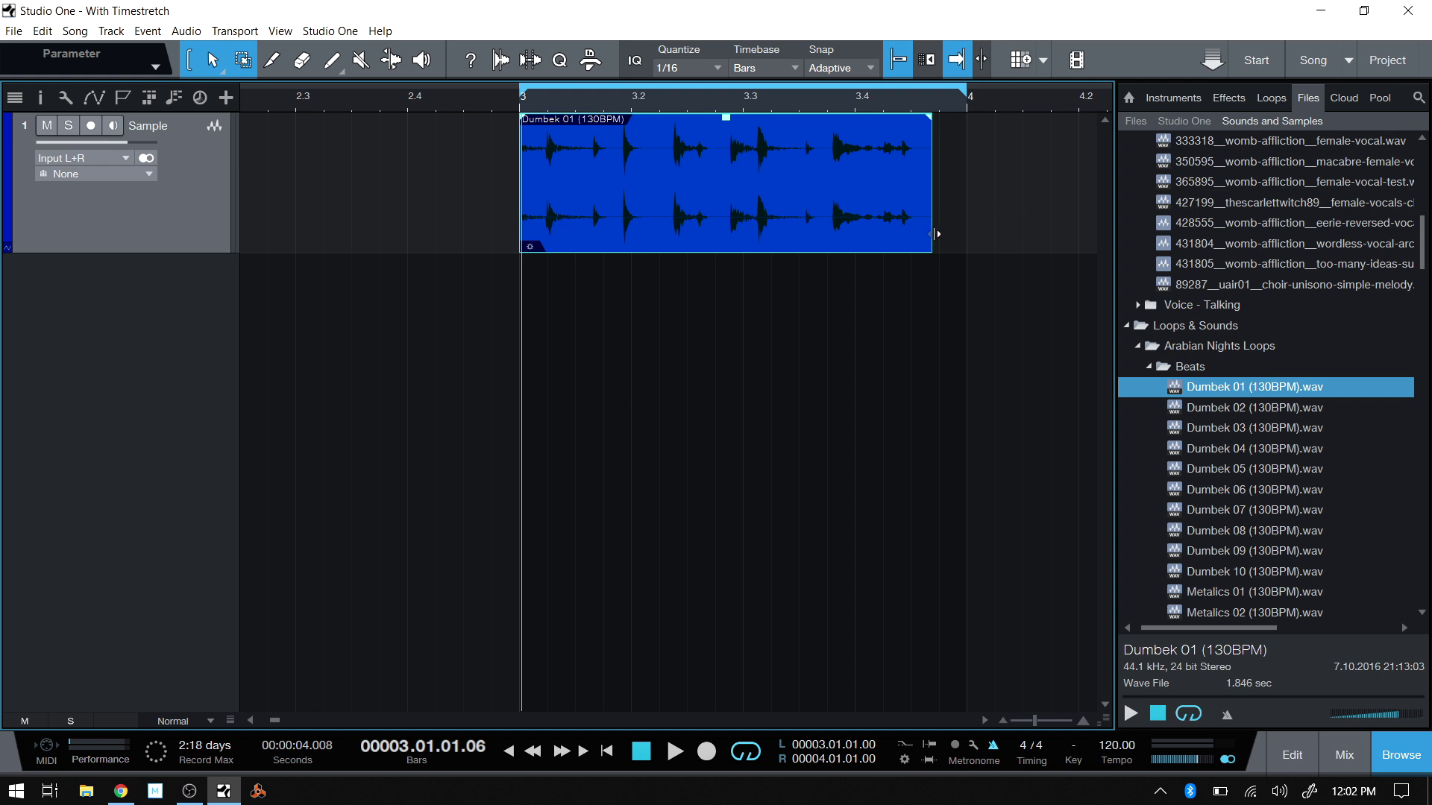
Try stretching the Dumbek 01 clip manually to end at bar 4, listening to it looped, and undo the stretch
drag(930, 233, 966, 234)
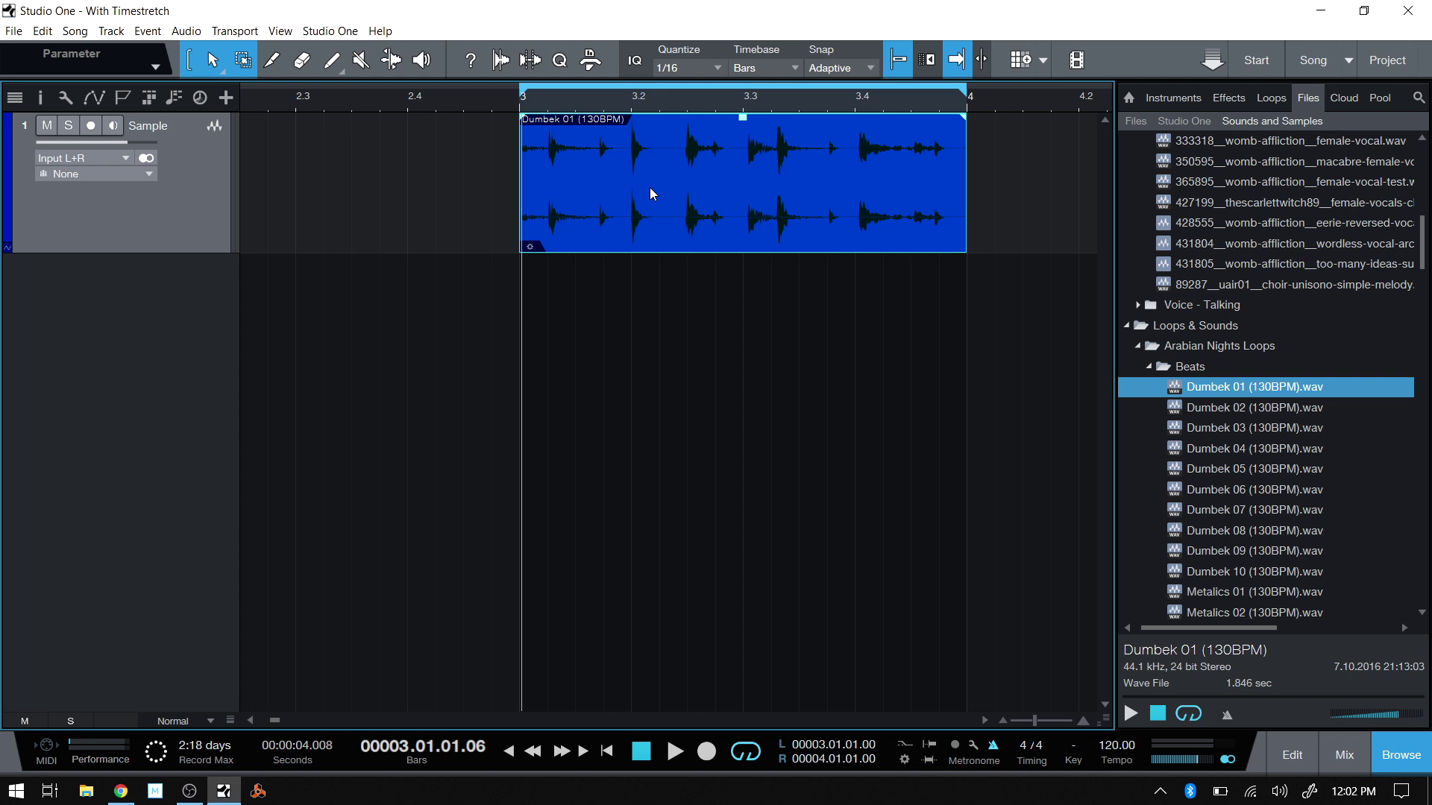
key(space)
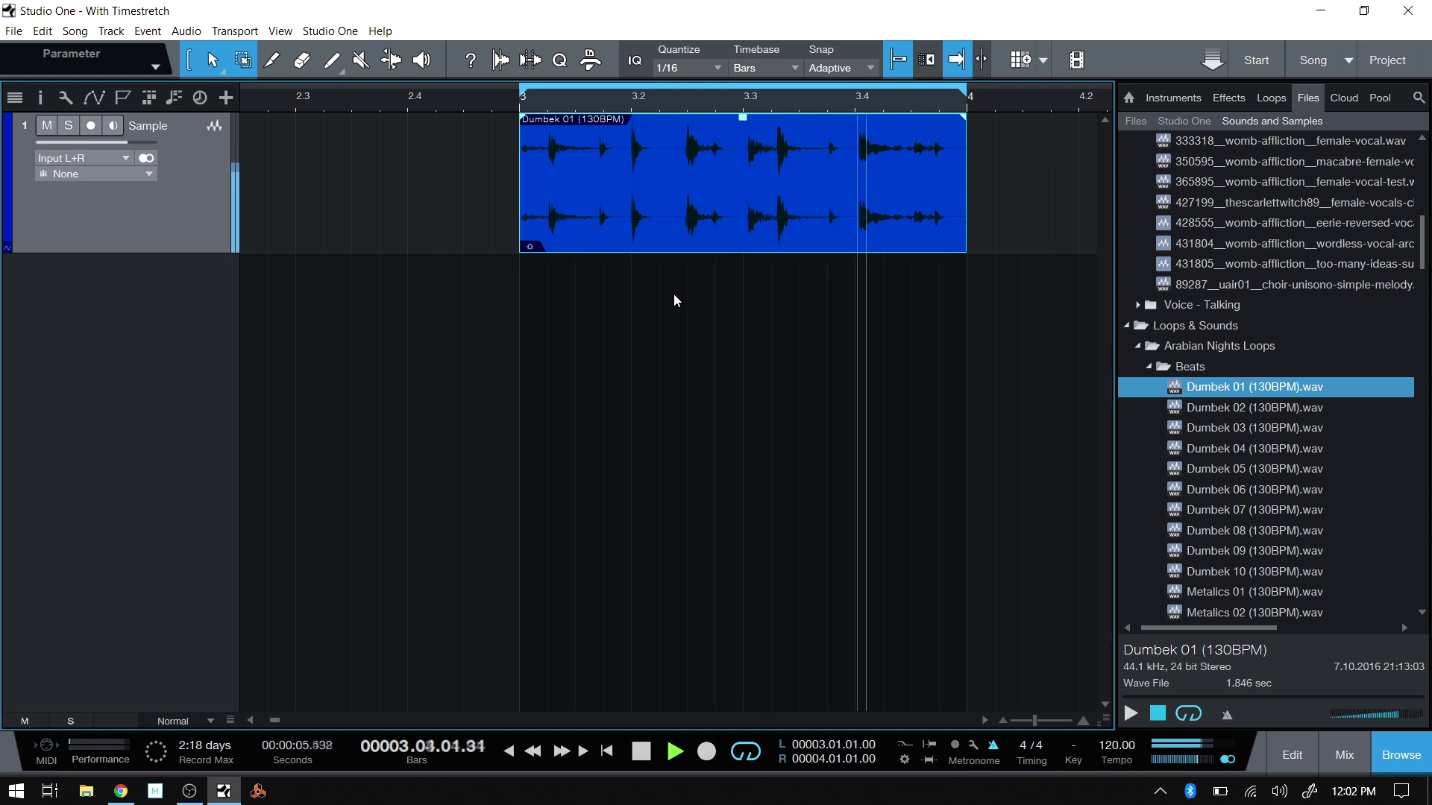
key(space)
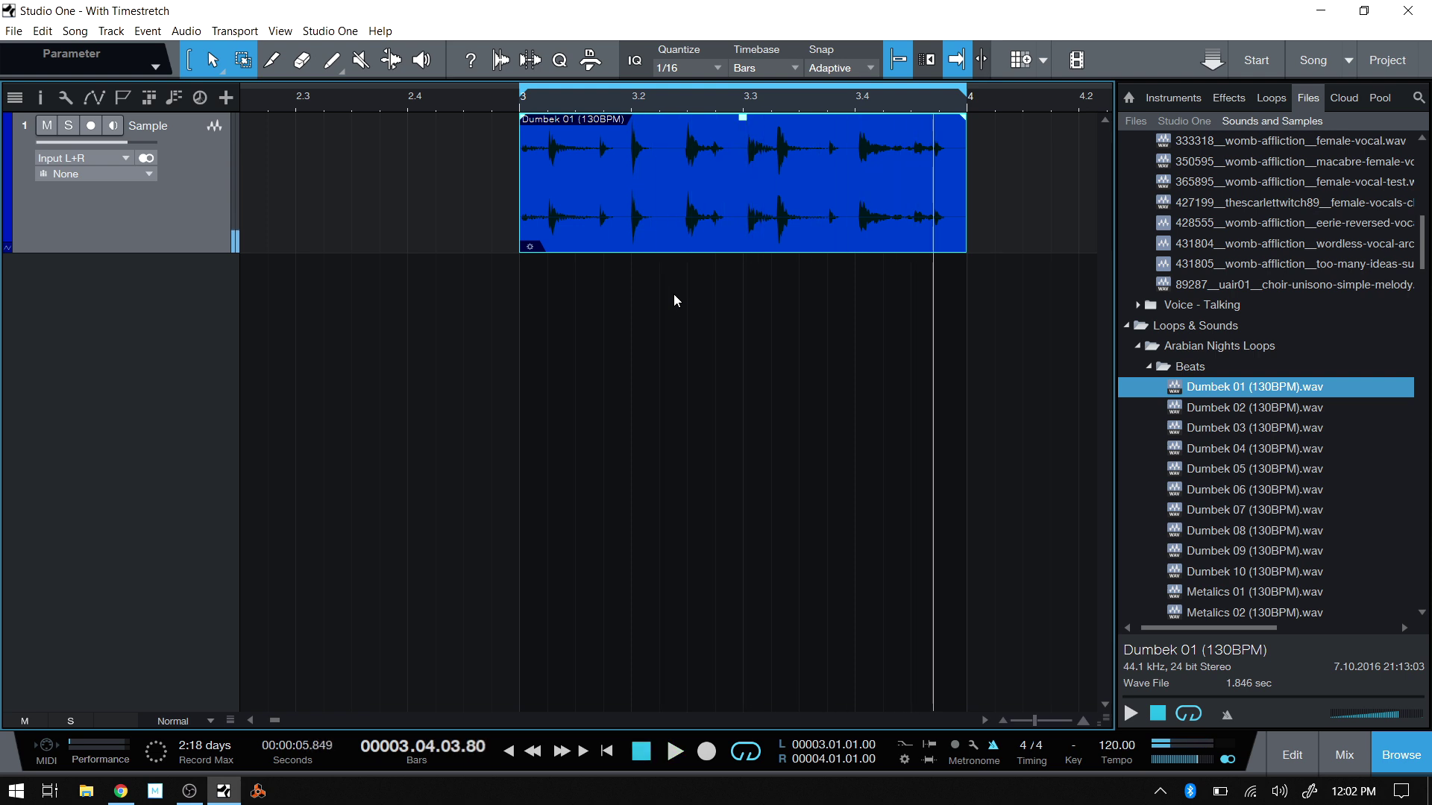
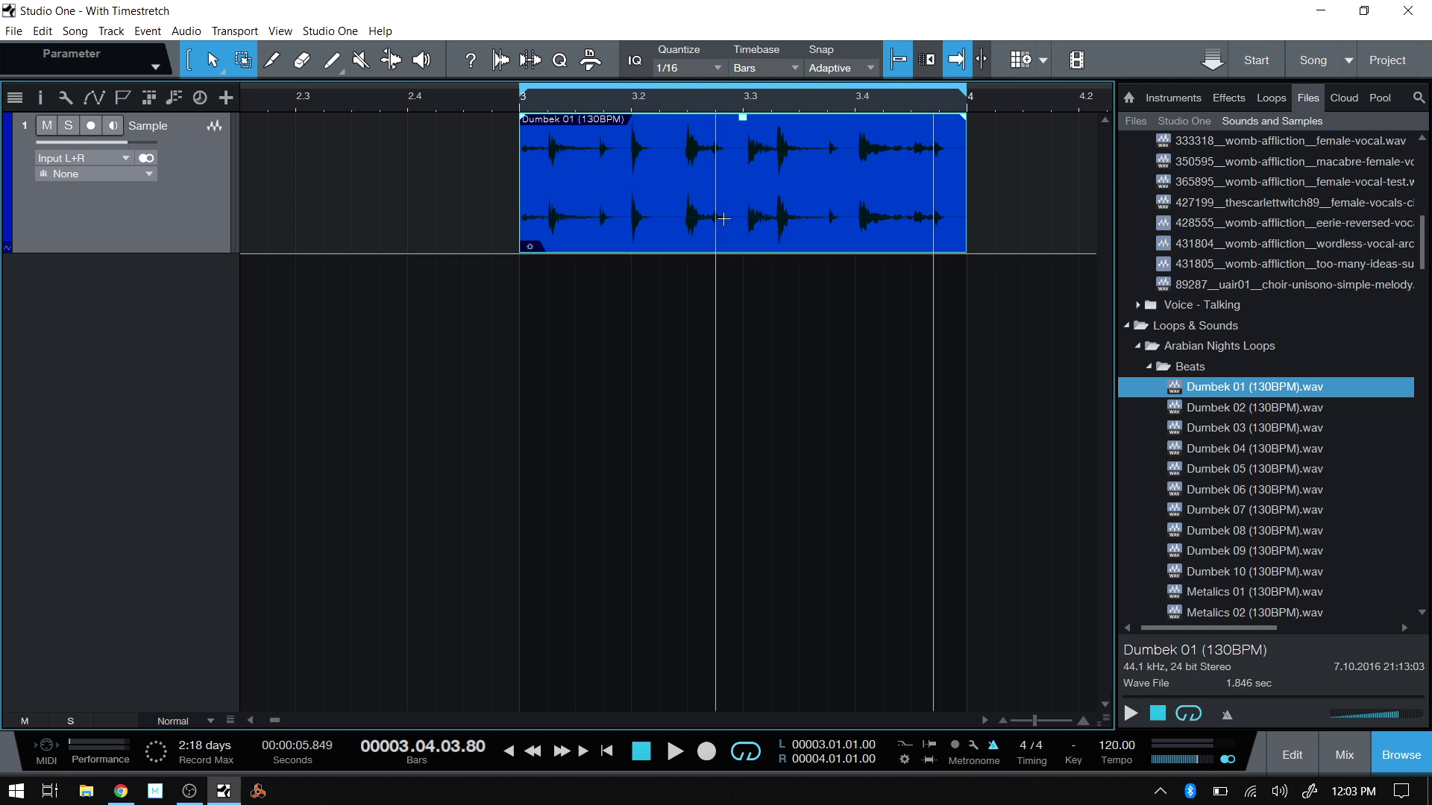
key(ctrl+z)
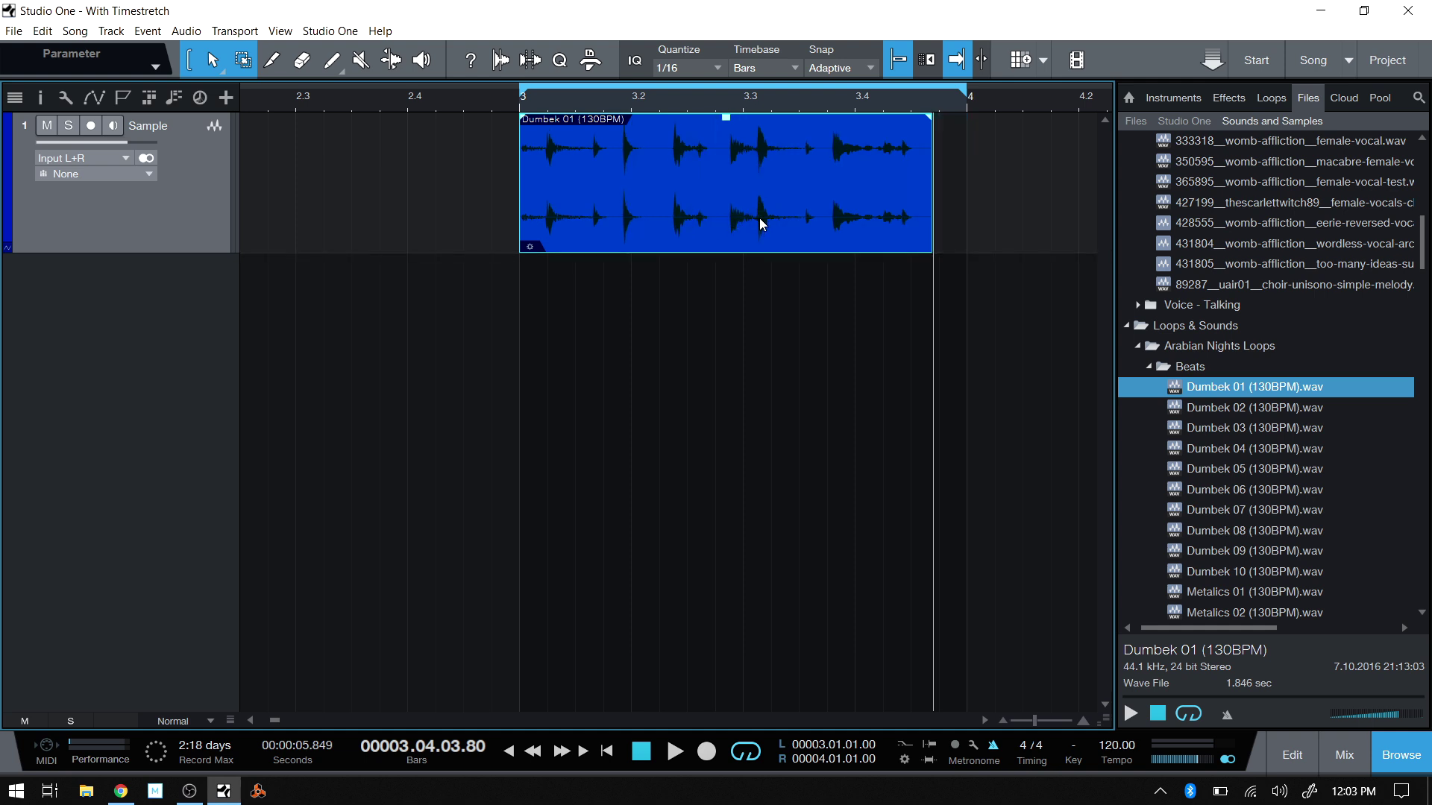
Set the Dumbek 01 clip's file tempo to 130 and close its settings
right_click(760, 225)
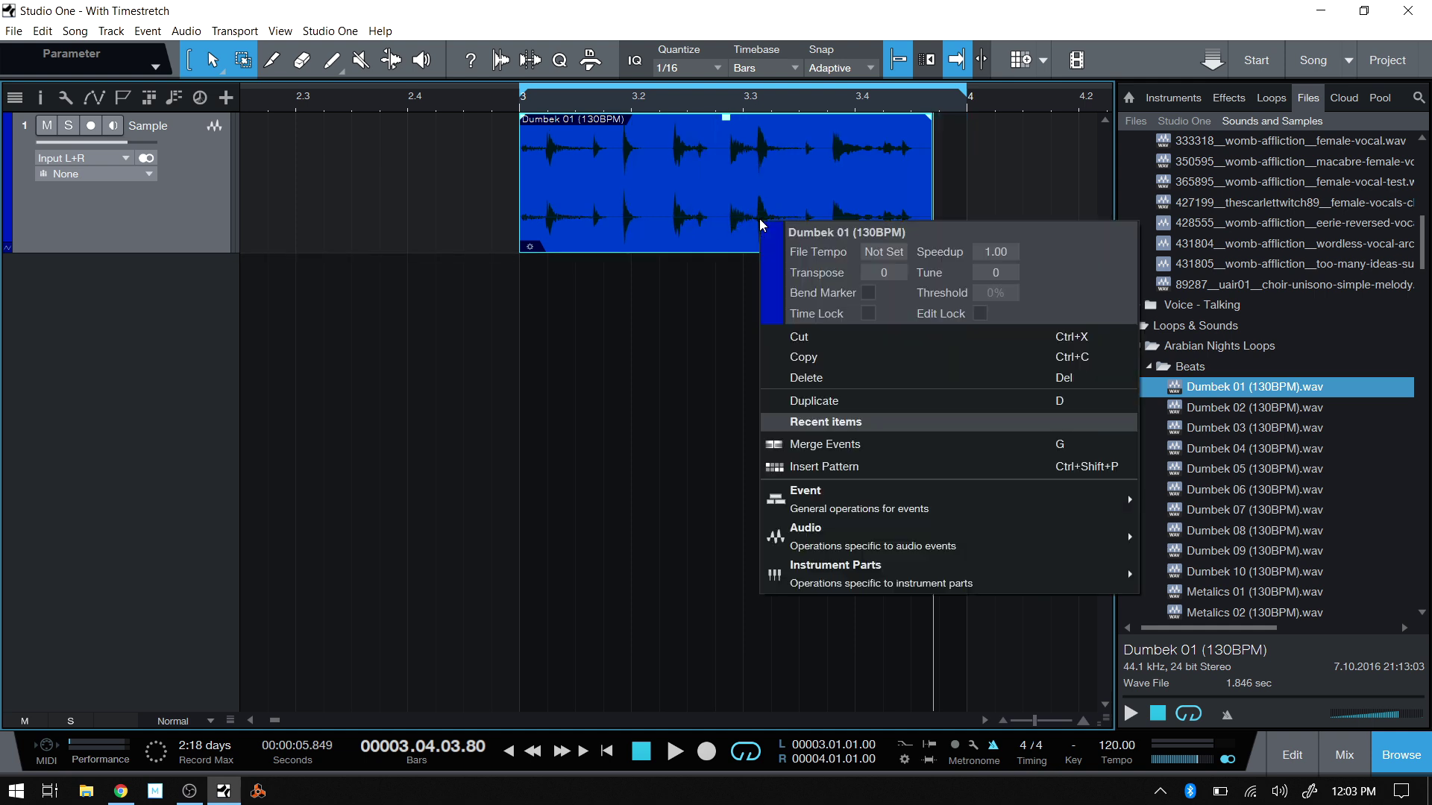
click(885, 252)
text(130)
key(Return)
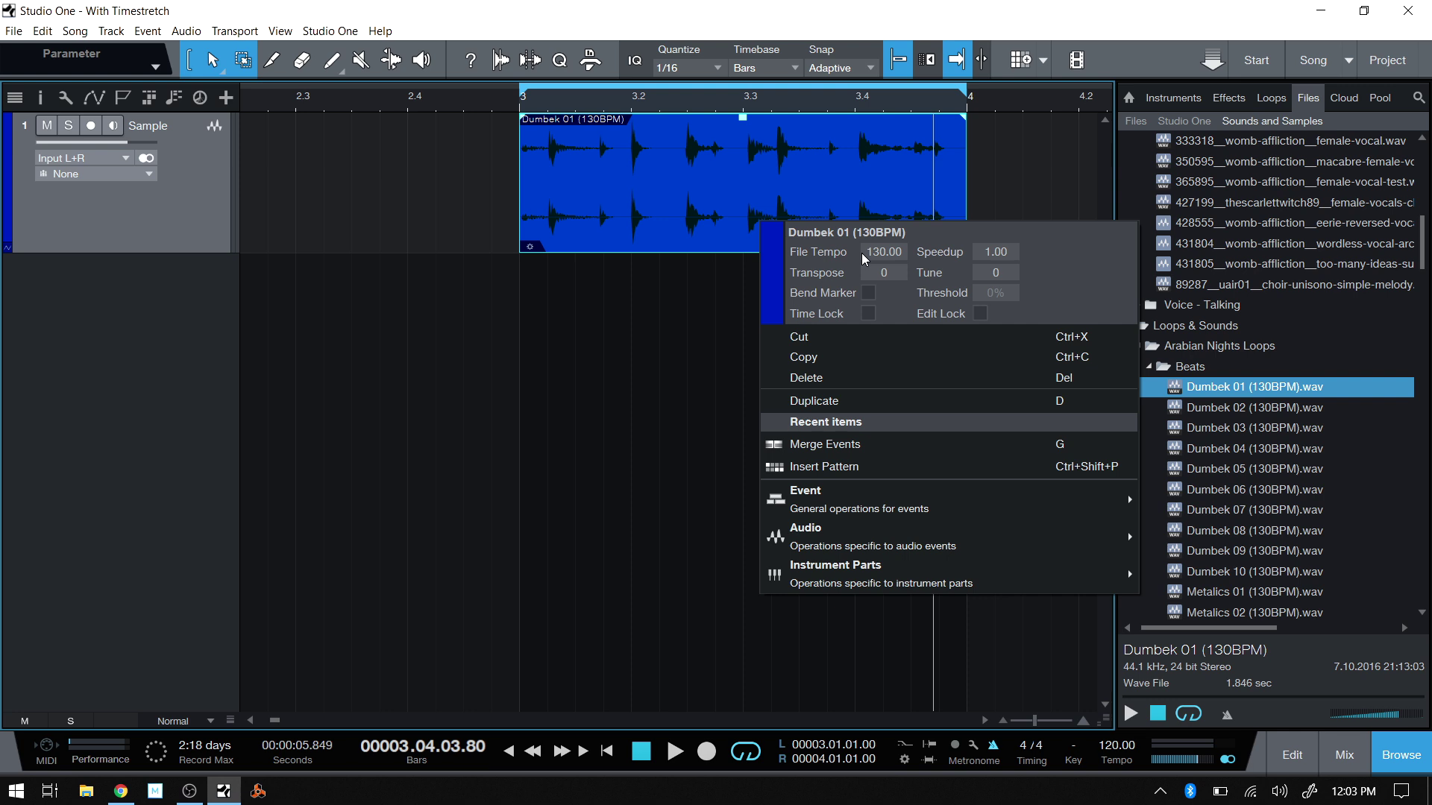
click(650, 383)
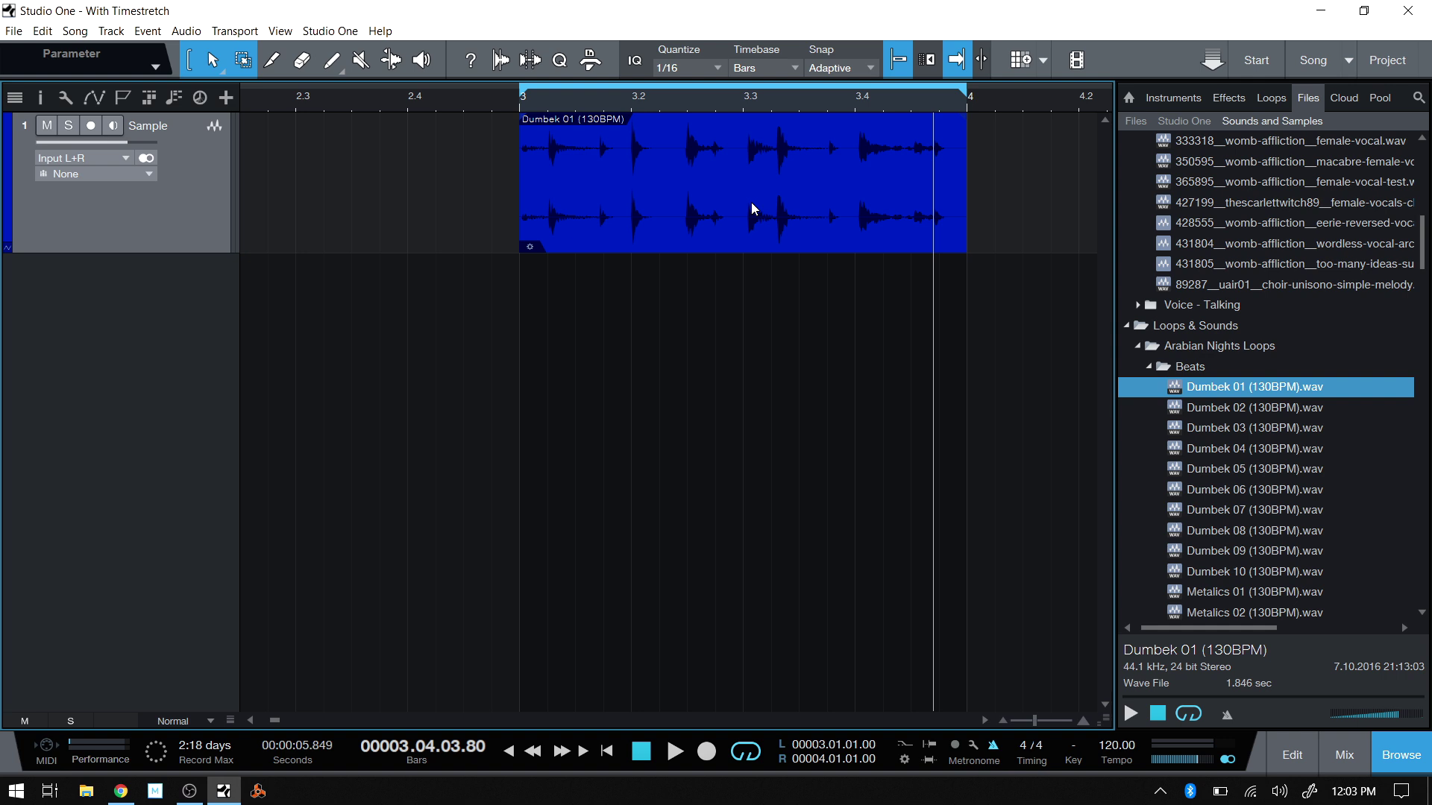
Show the inspector with the Dumbek 01 clip's event parameters in view and reset the clip's file tempo to Not Set
click(43, 98)
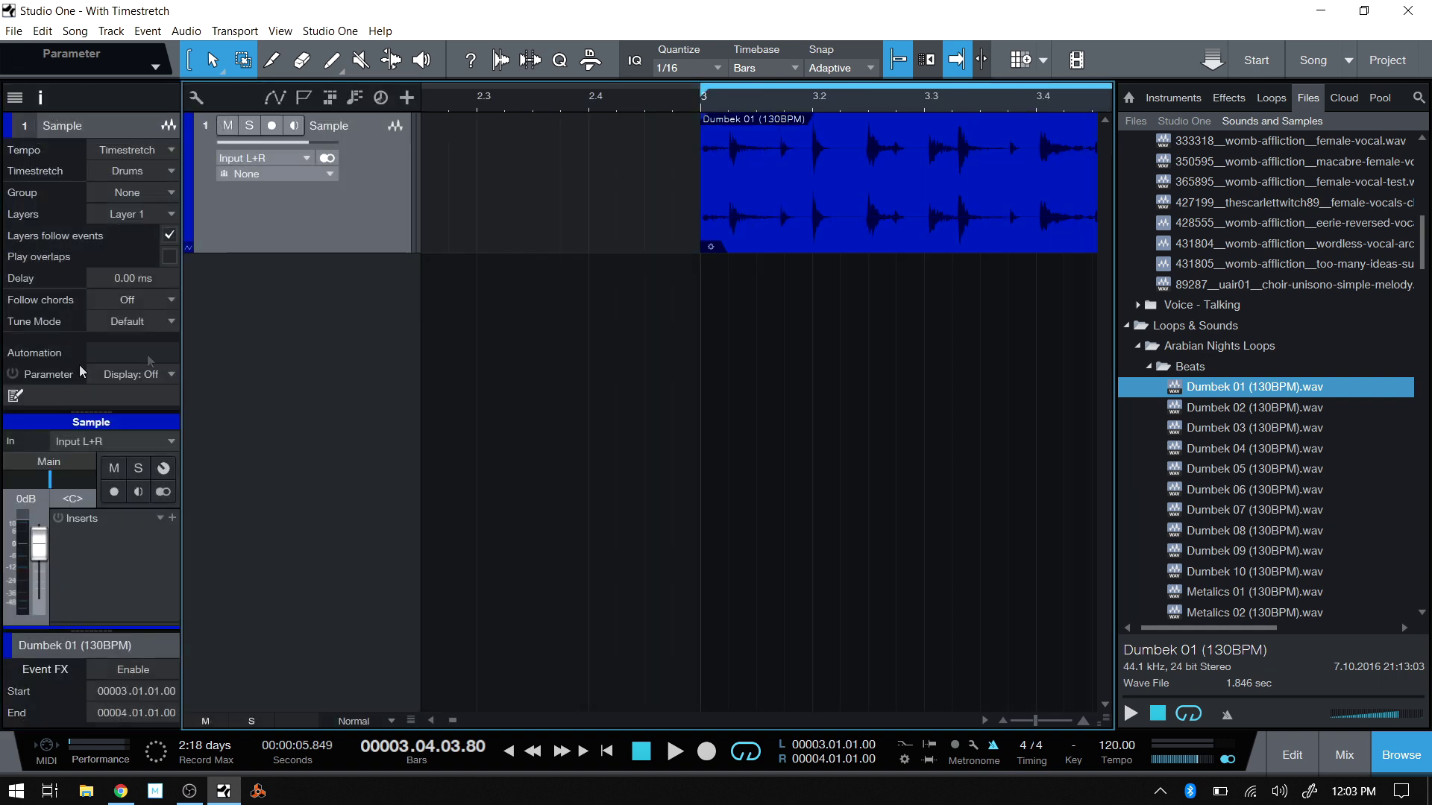
drag(84, 631, 84, 486)
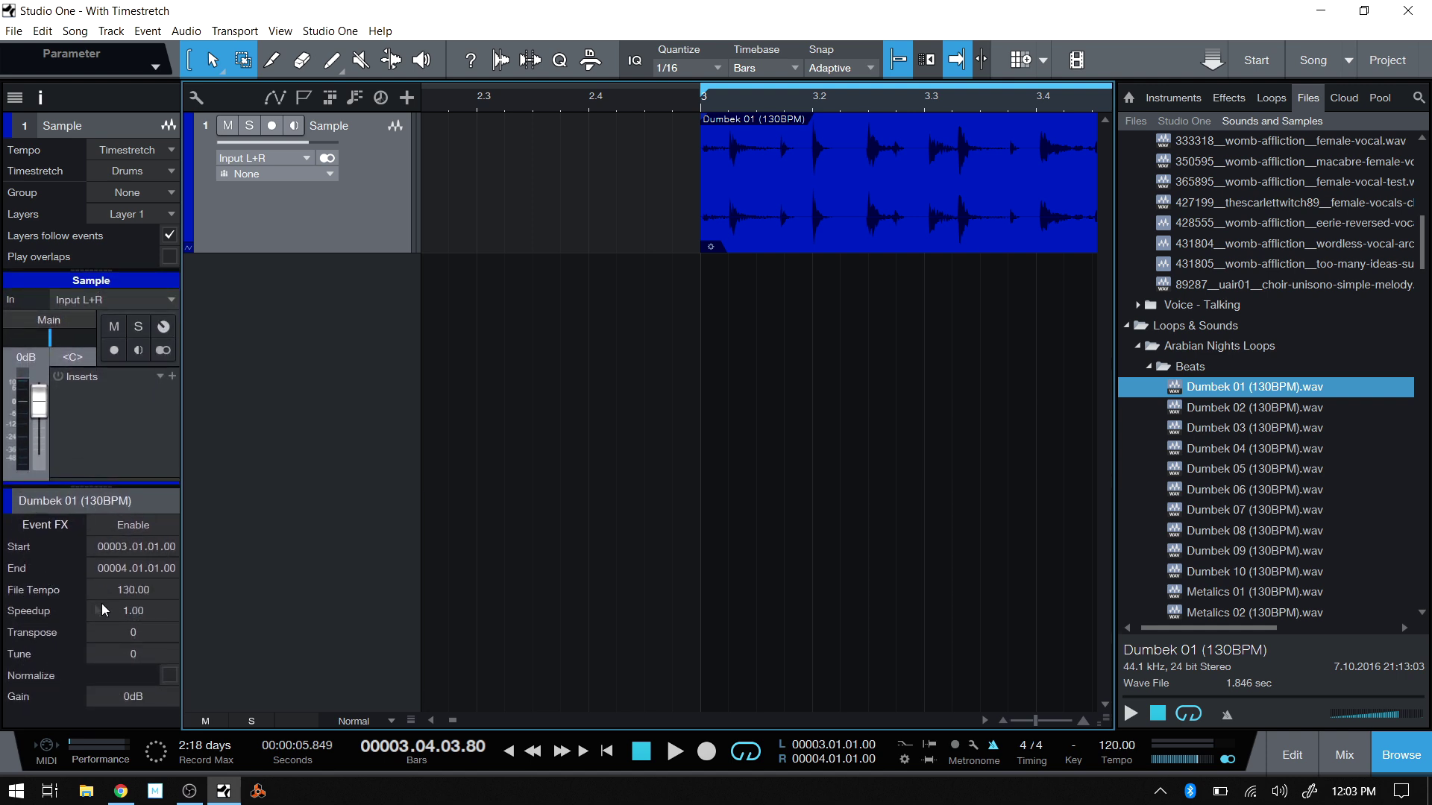
key(Delete)
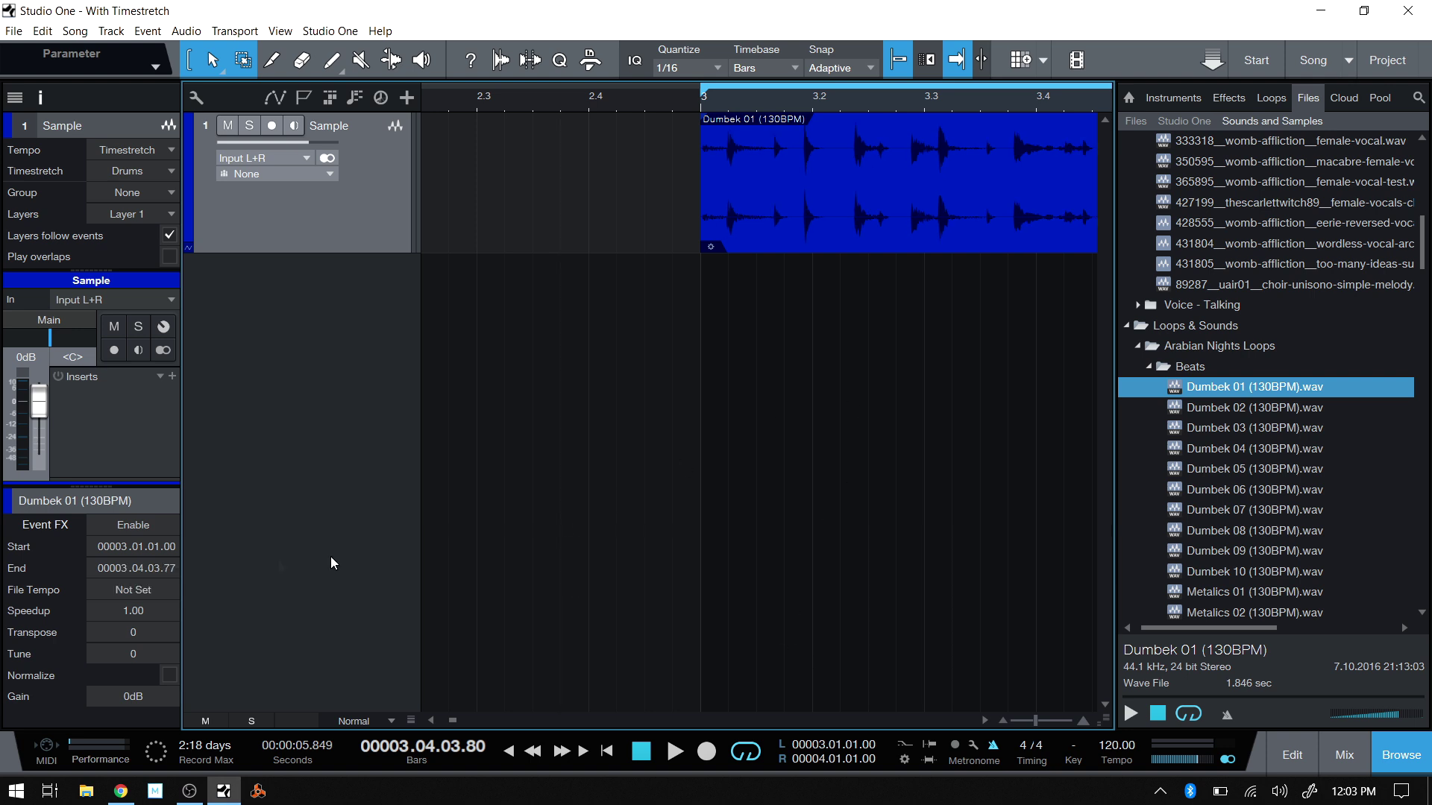
click(985, 722)
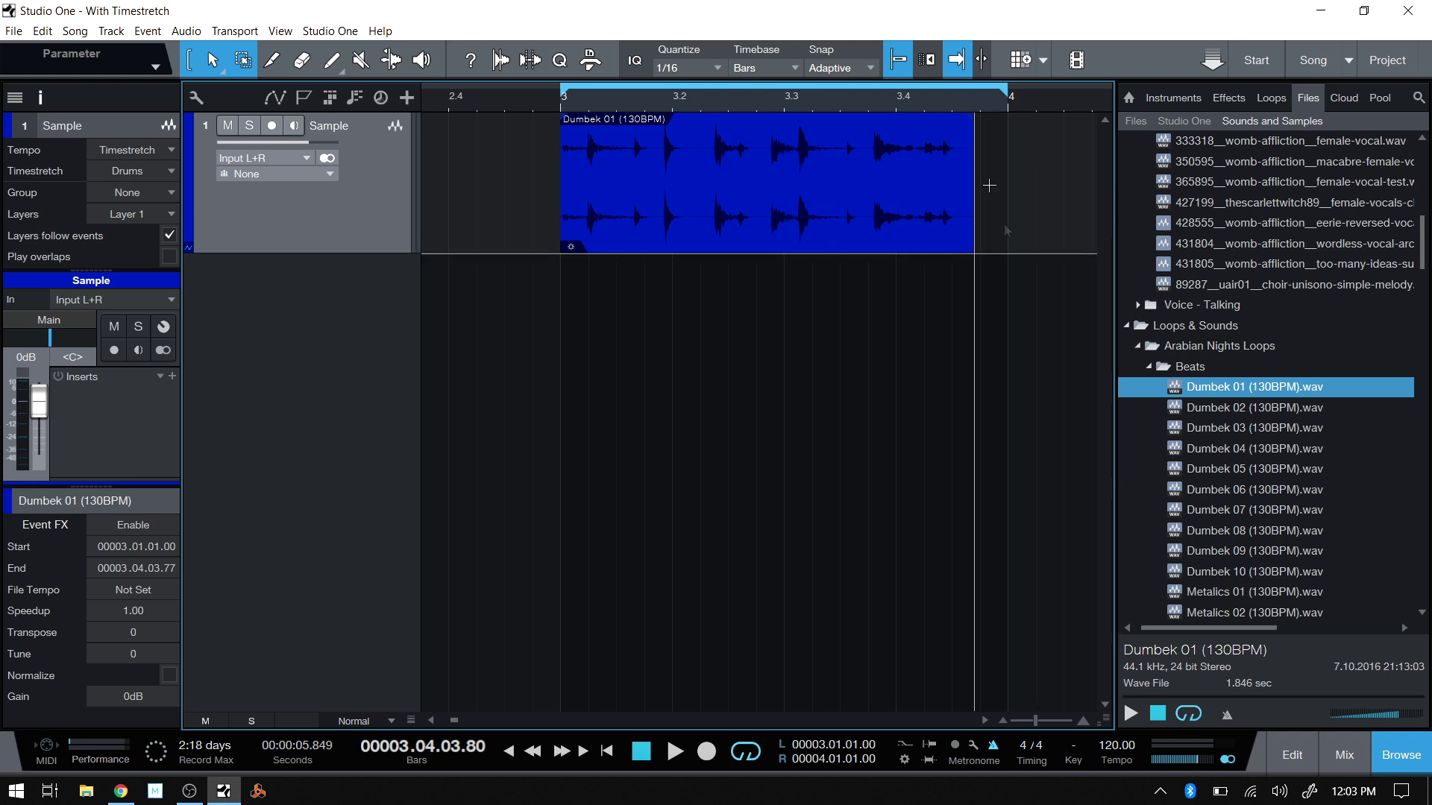
right_click(771, 192)
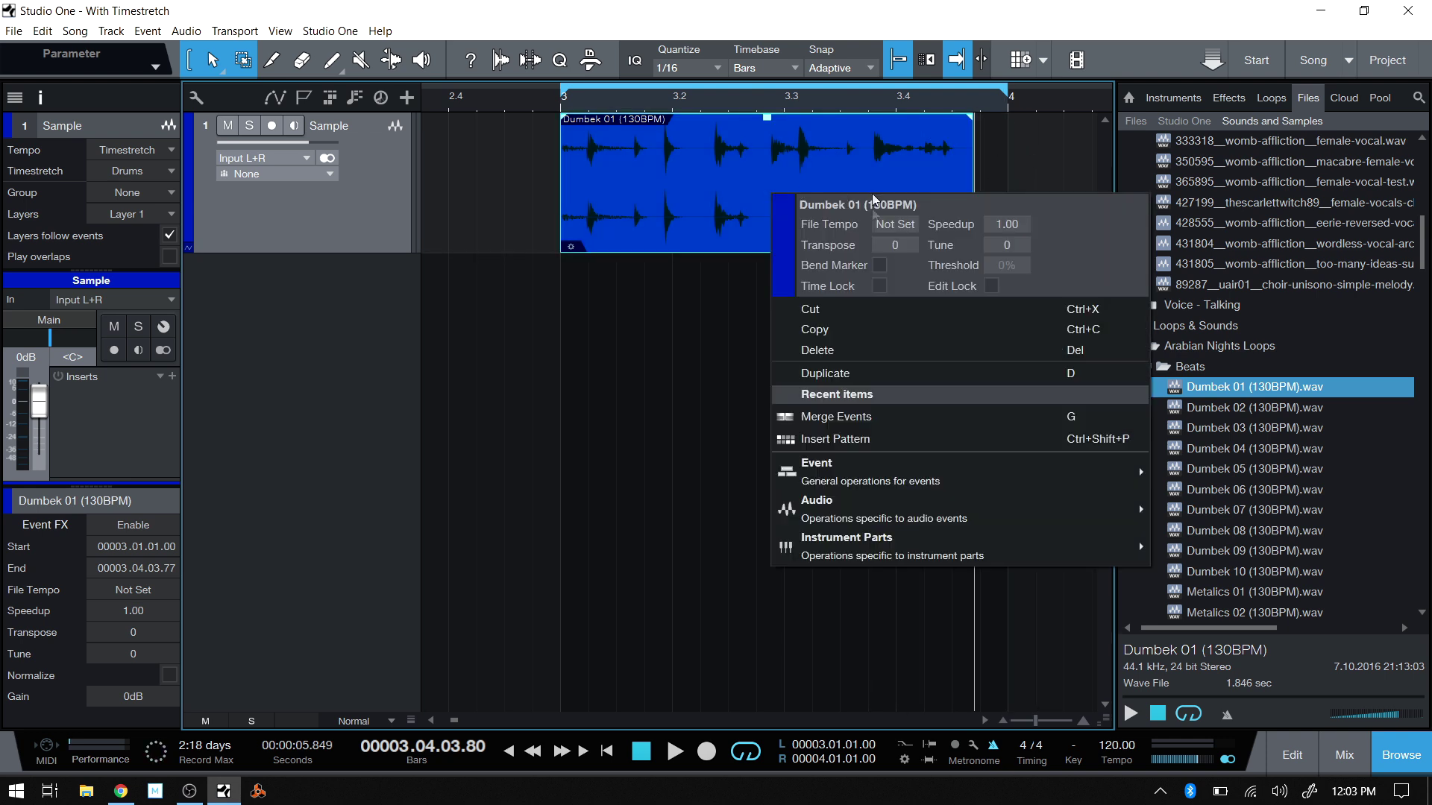
click(710, 299)
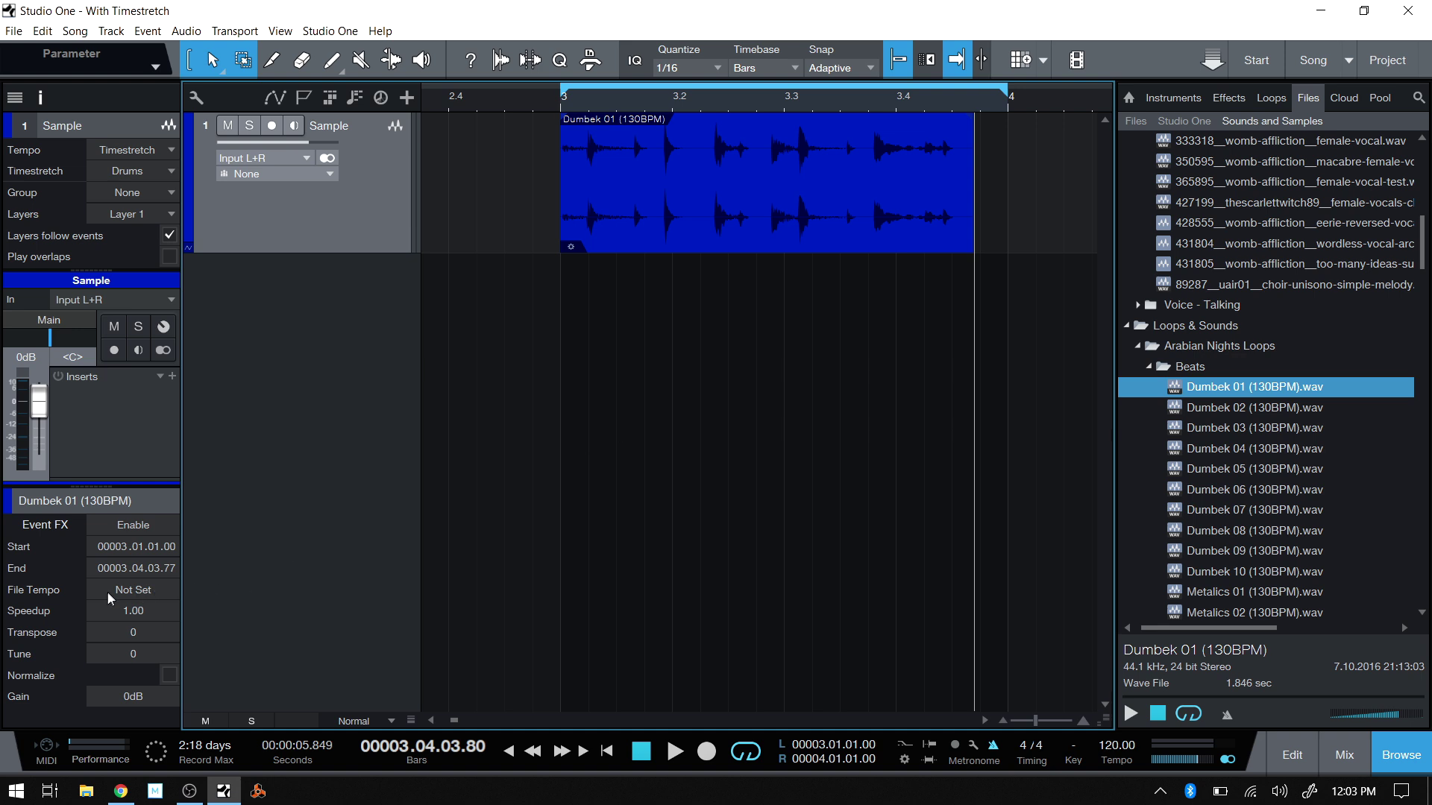
Set the Dumbek 01 clip's file tempo to 130 in the inspector and undo the change
text(130)
key(Return)
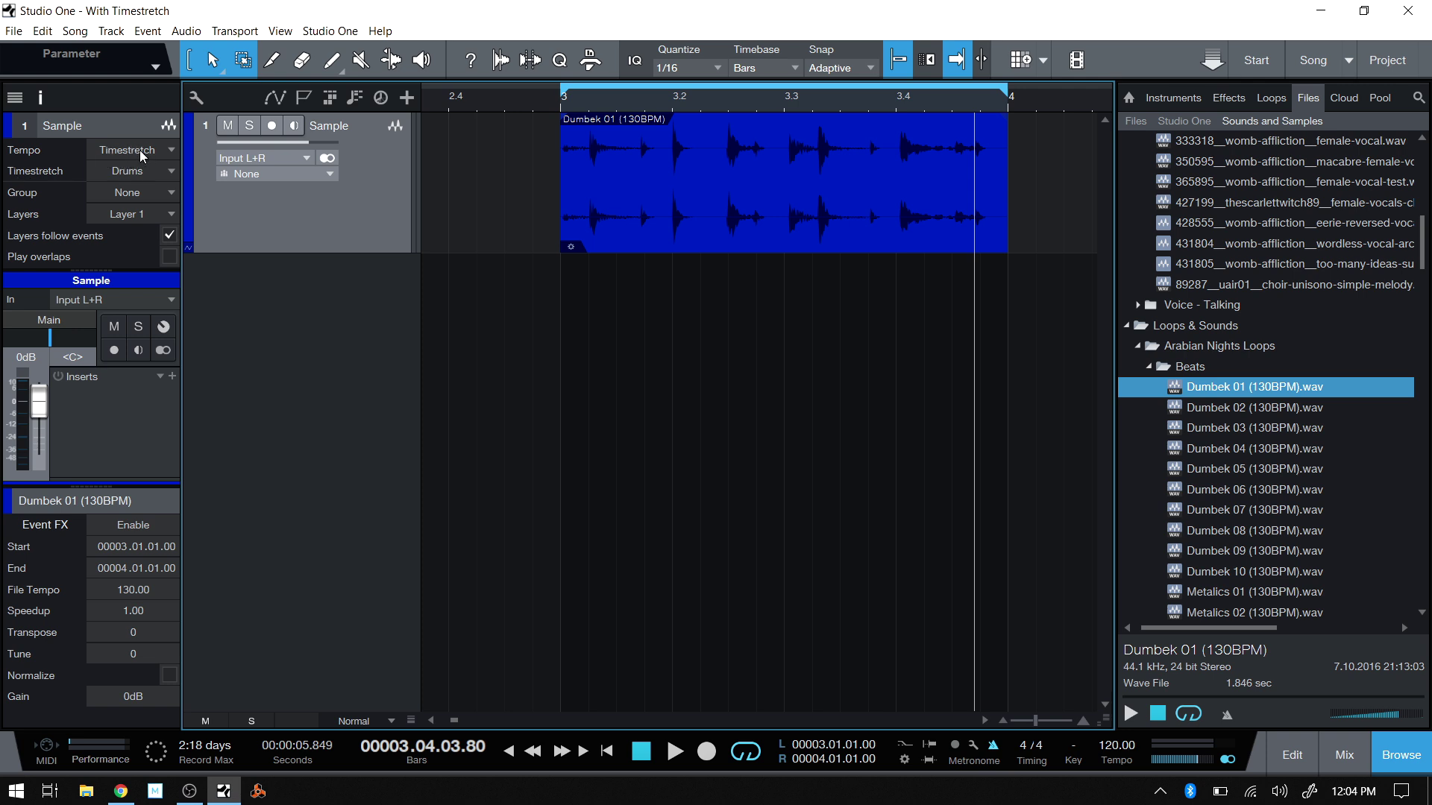
key(ctrl+z)
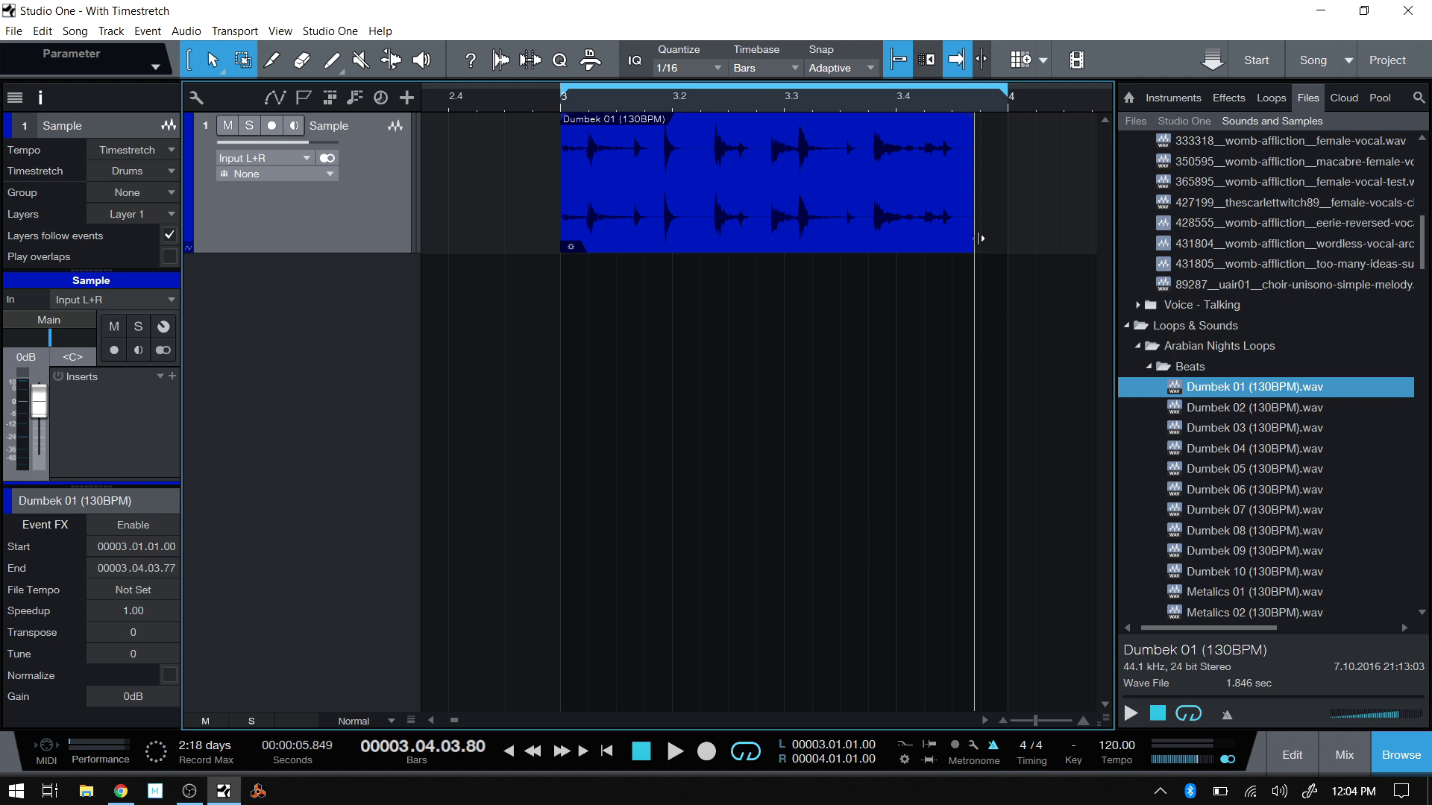
Try stretching the Dumbek 01 clip manually to end at bar 4 and undo the stretch
drag(976, 234, 1007, 234)
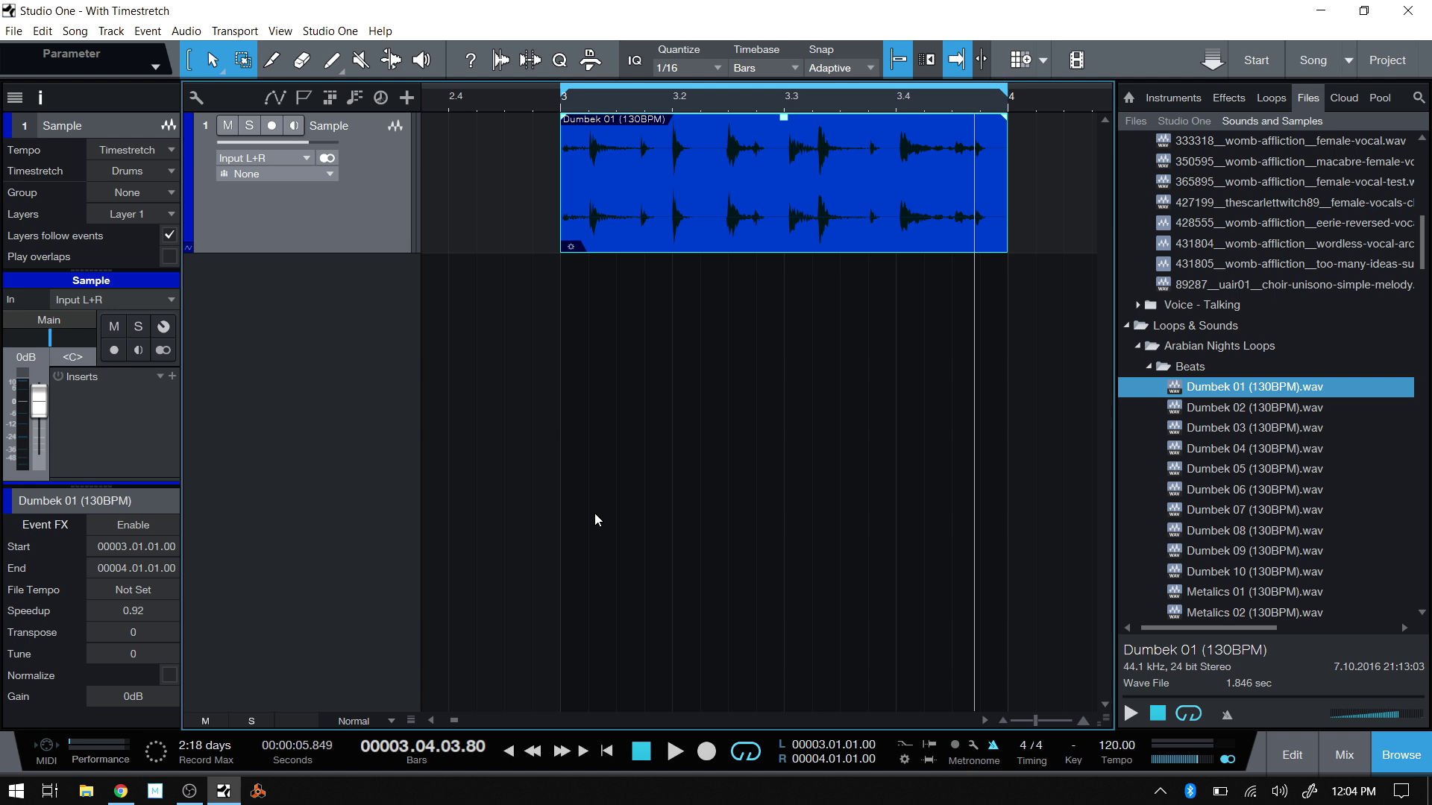
key(ctrl+z)
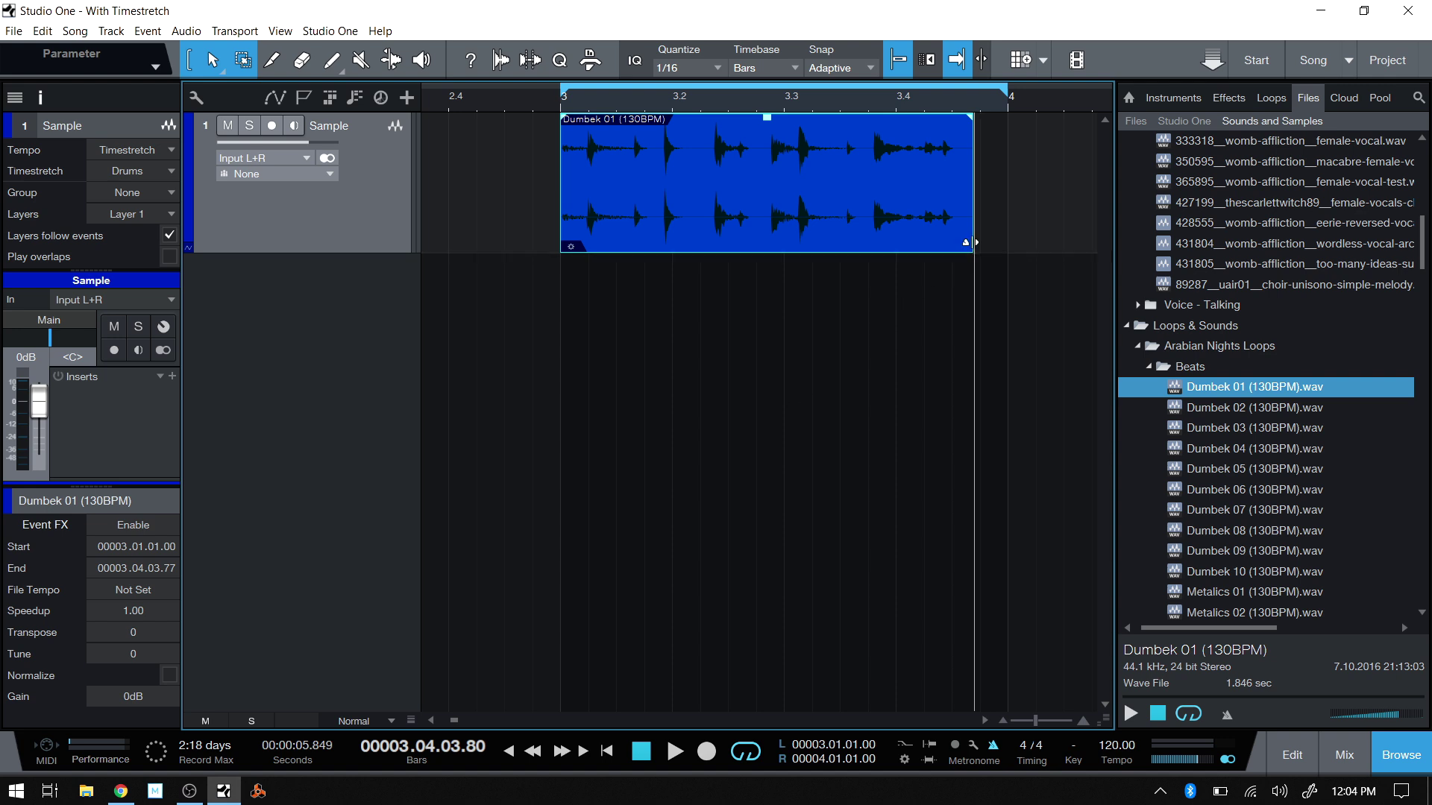
Give the Dumbek 01 clip a file tempo of 130 again, ending at bar 4, and check the value in its event settings
drag(972, 243, 1006, 243)
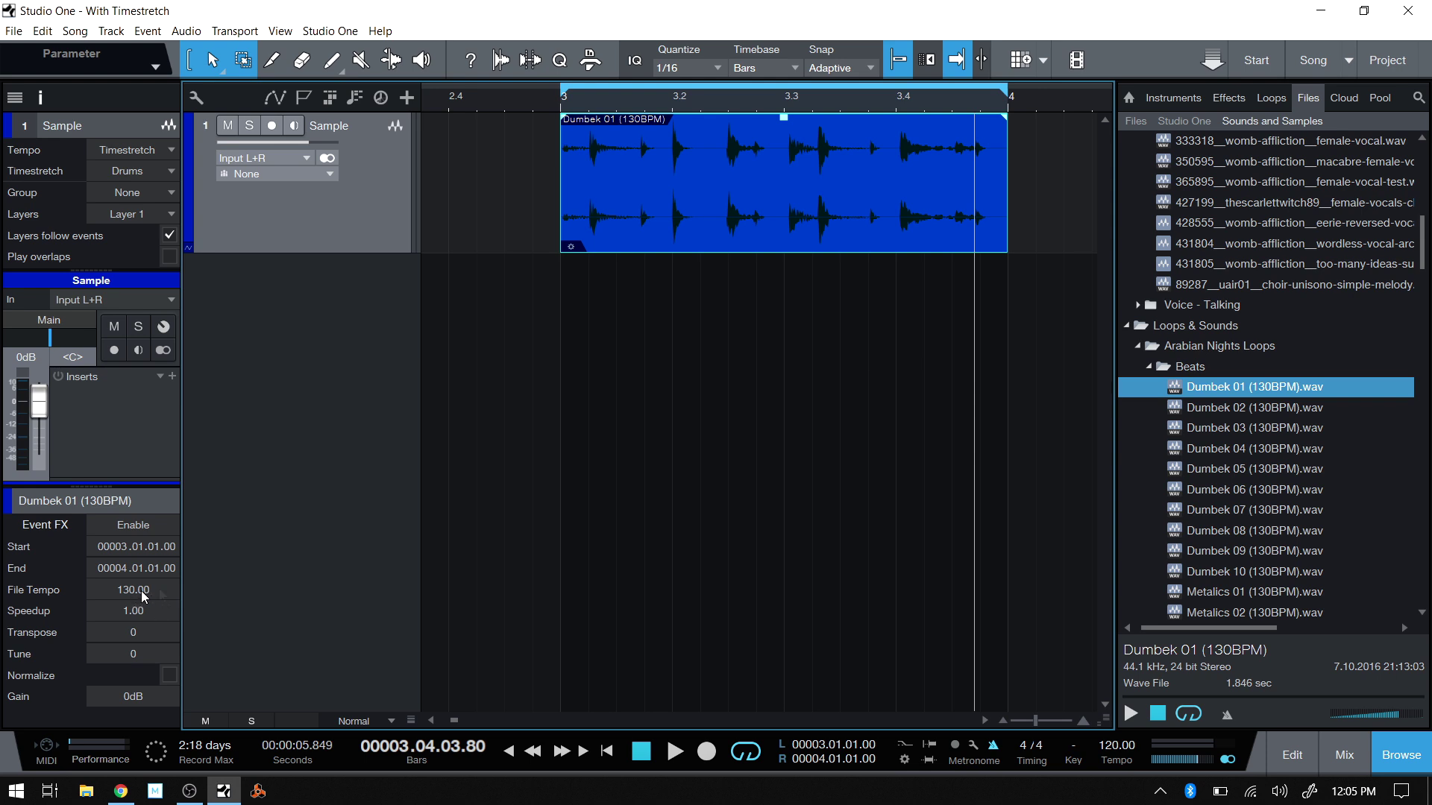
right_click(795, 223)
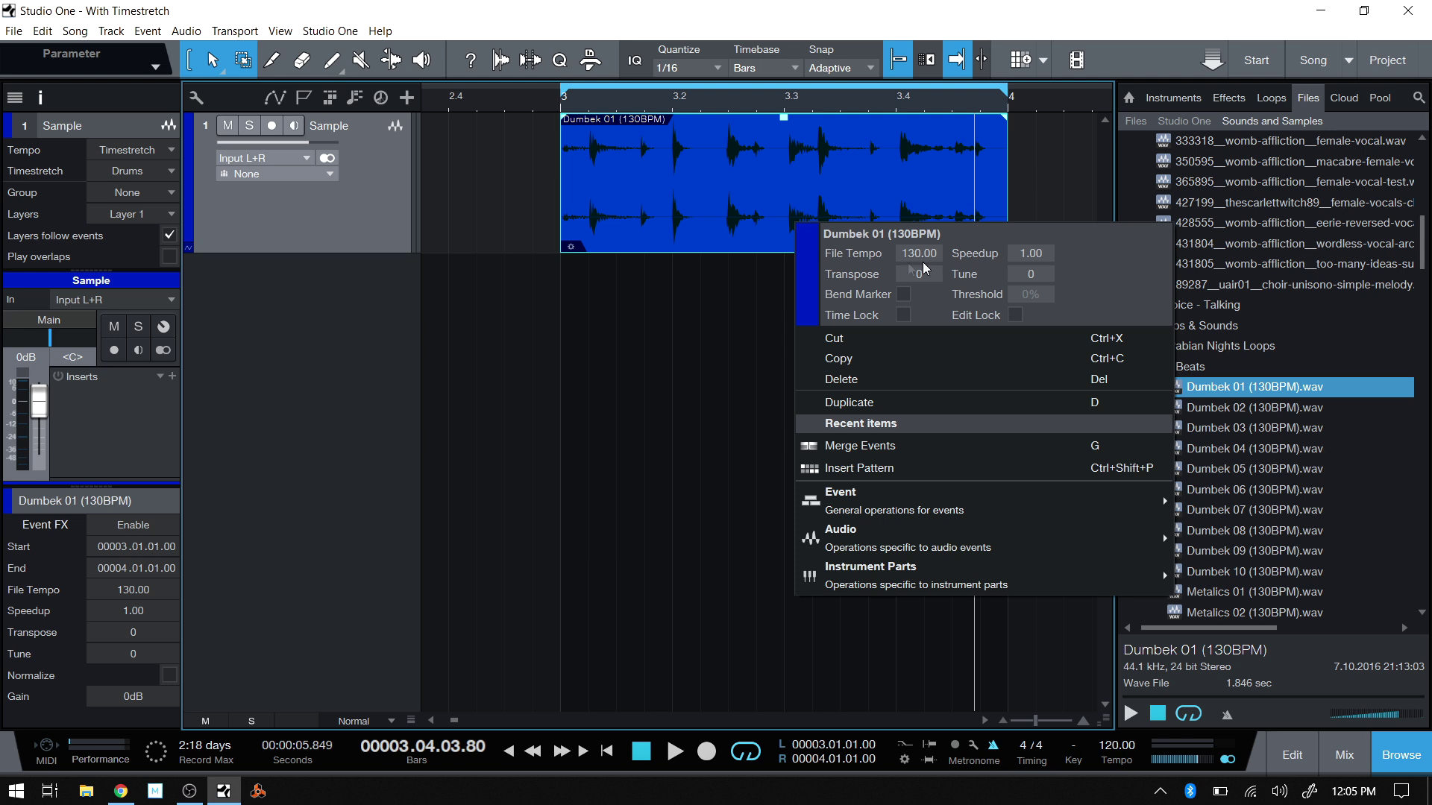
click(678, 342)
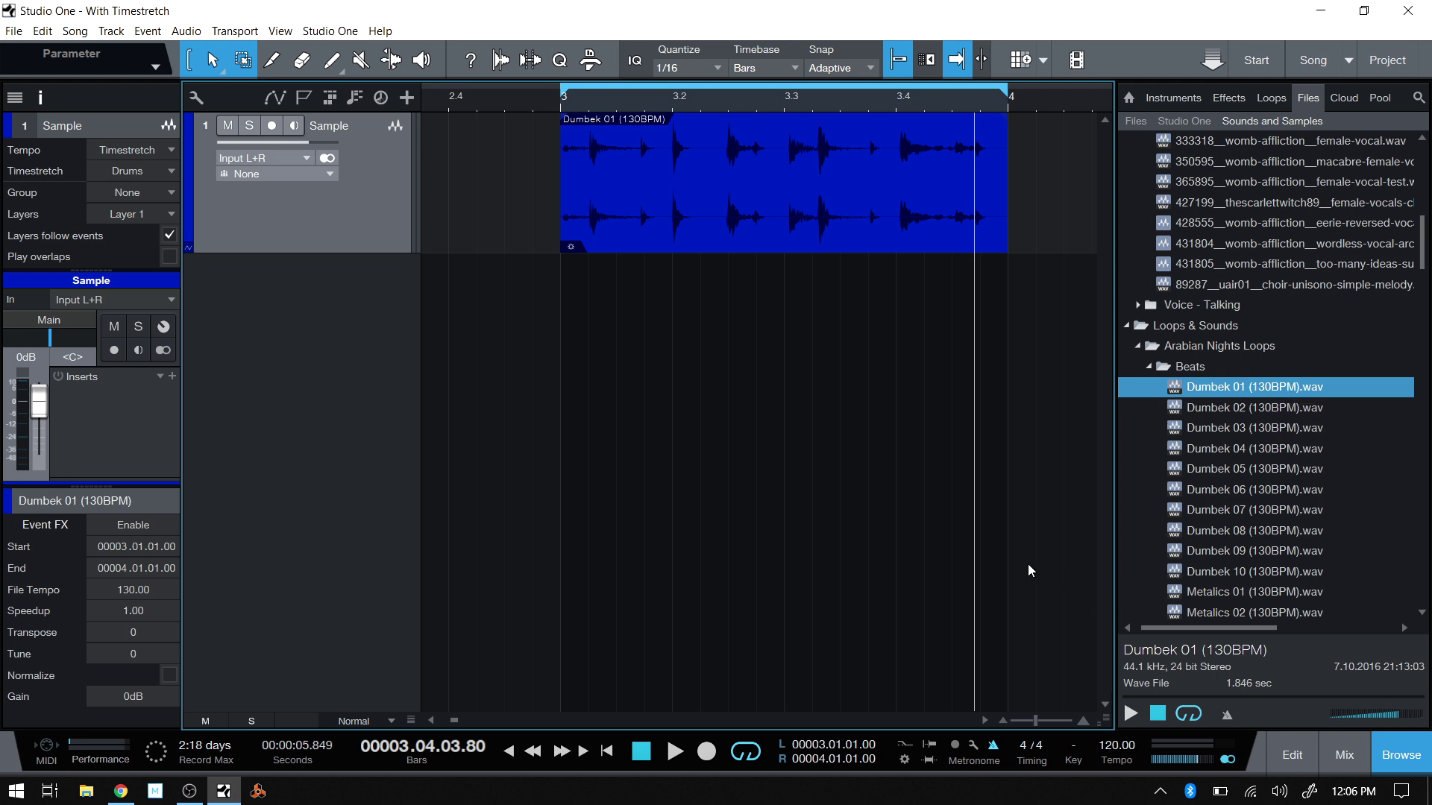
Hide the inspector and delete the Dumbek 01 clip from the Sample track
click(39, 97)
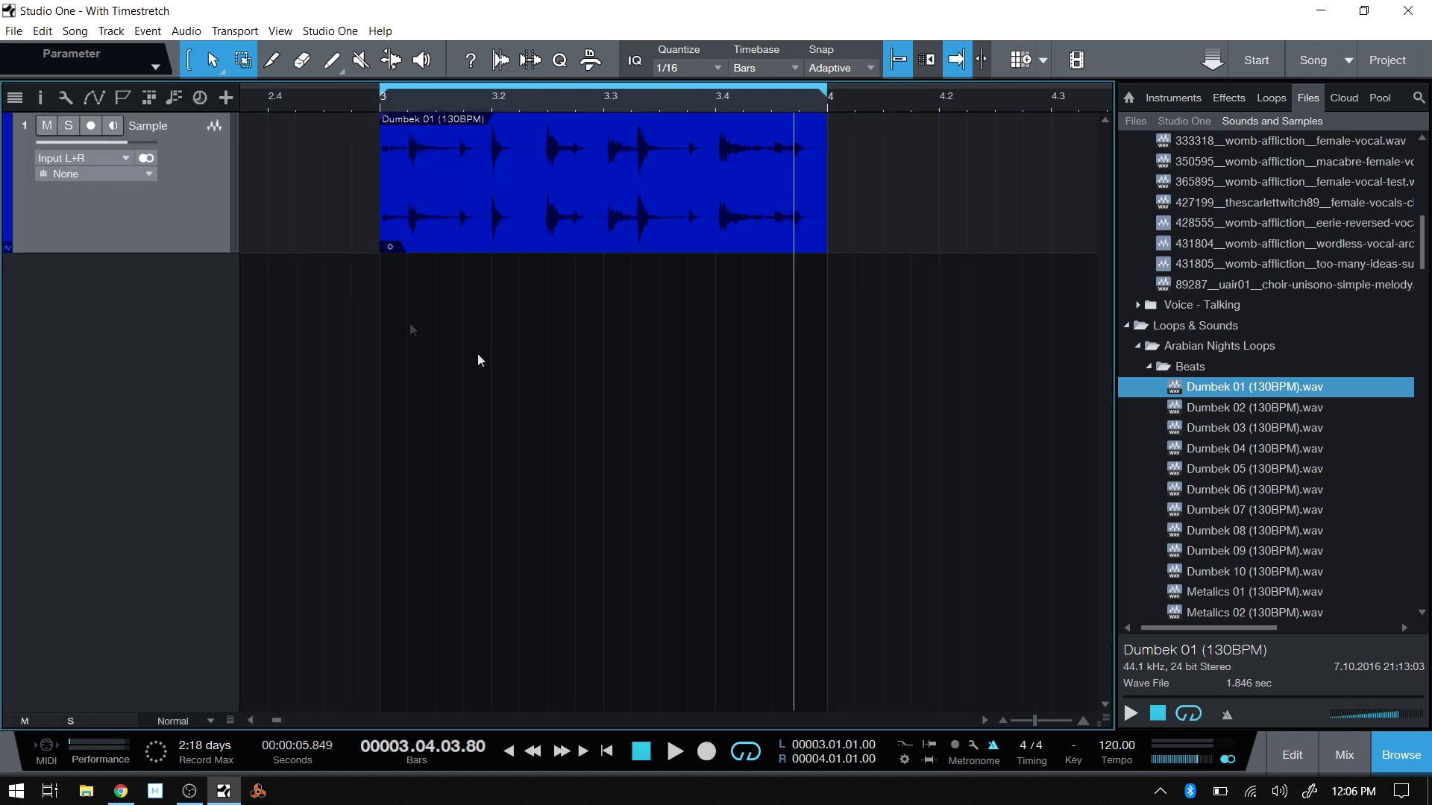
click(640, 221)
key(Delete)
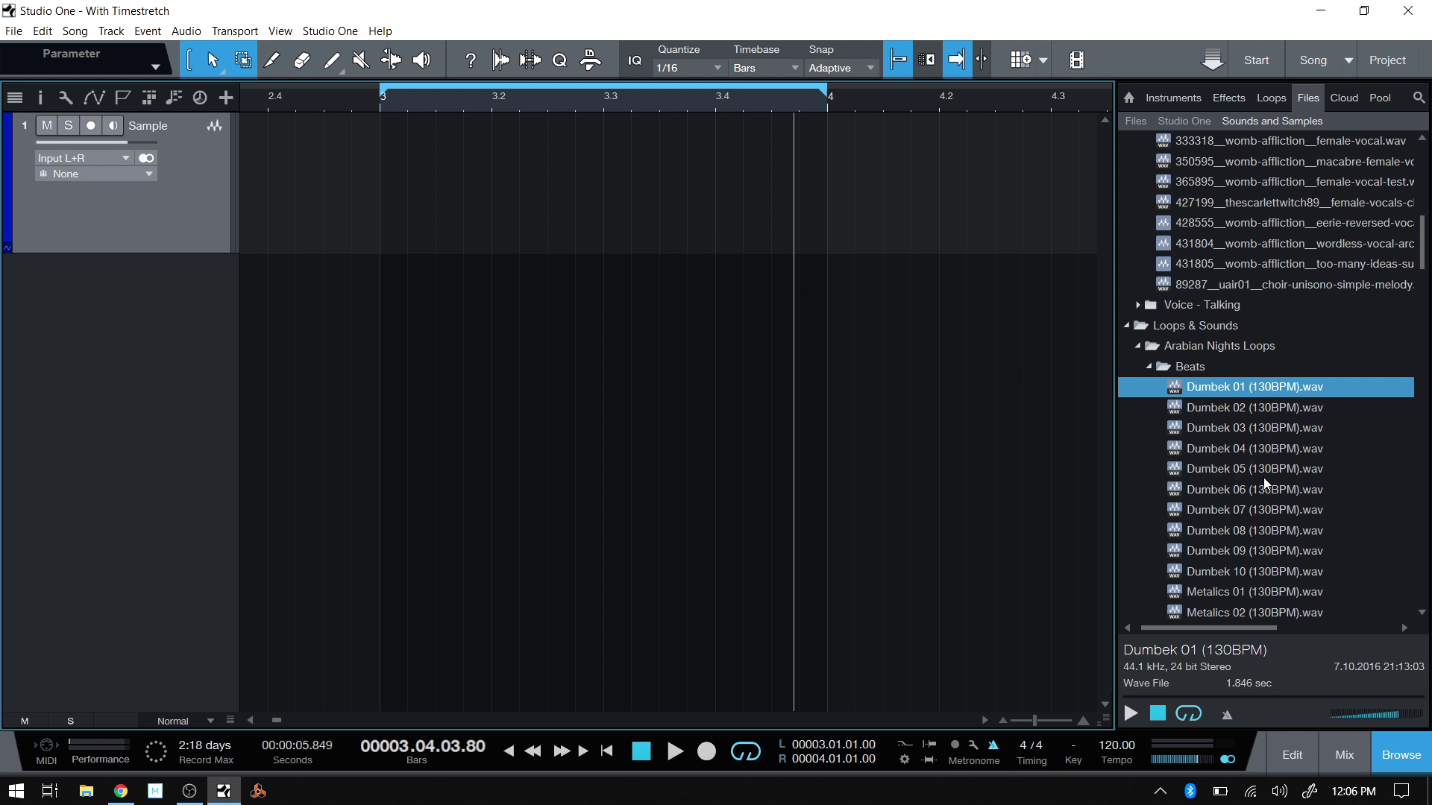
Browse the desktop files to the Random Tracks folder inside My Music
scroll(1286, 378, down, 4)
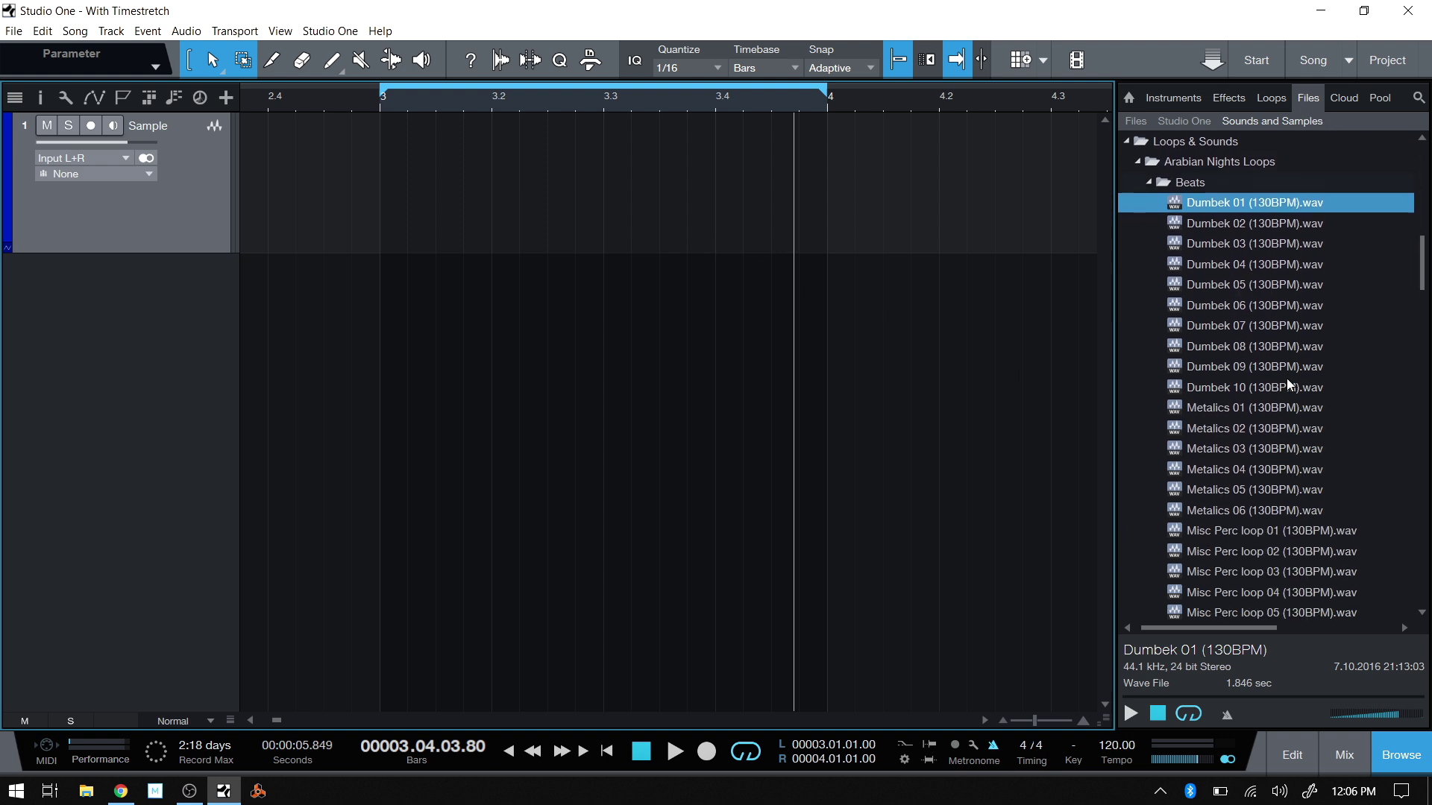
click(1136, 121)
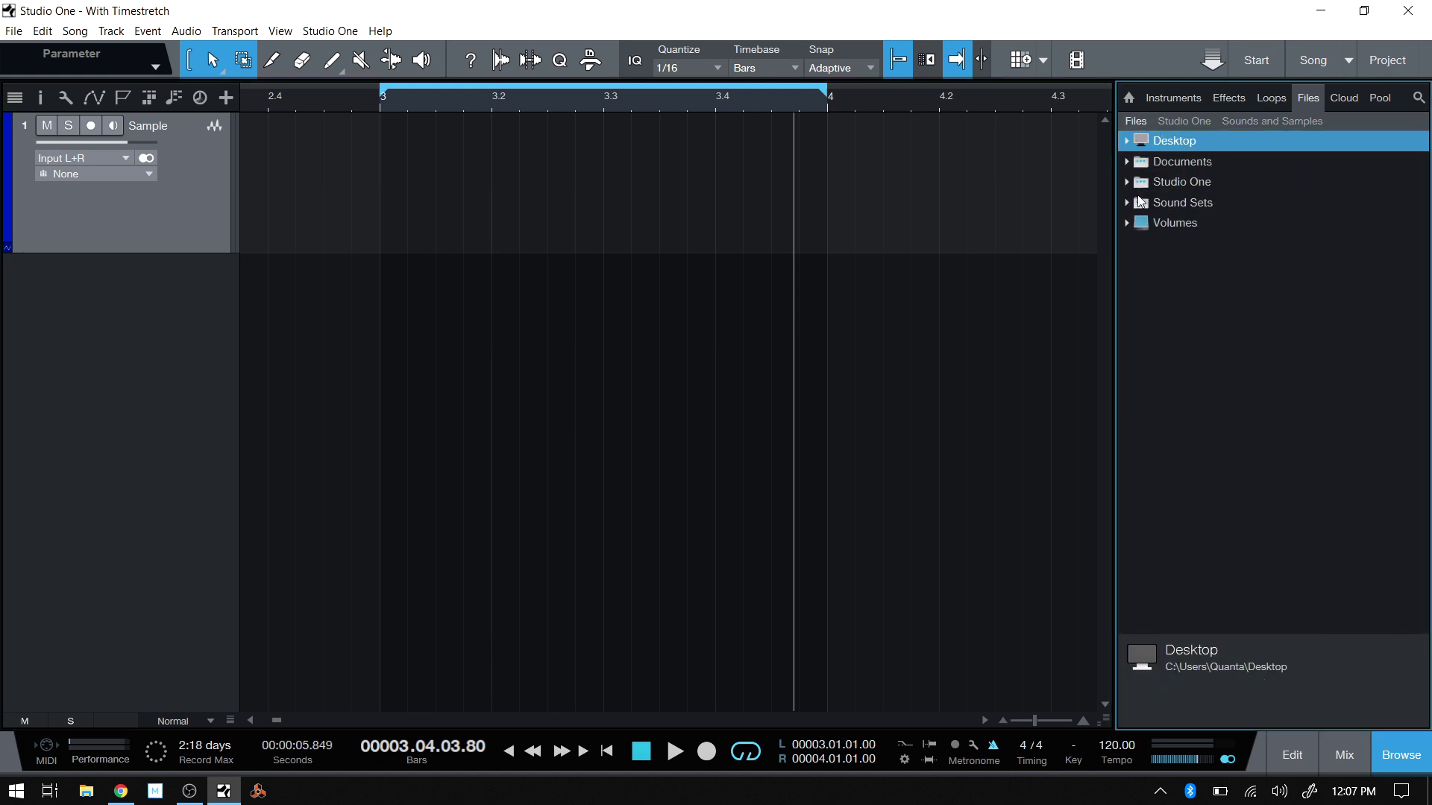
click(1126, 142)
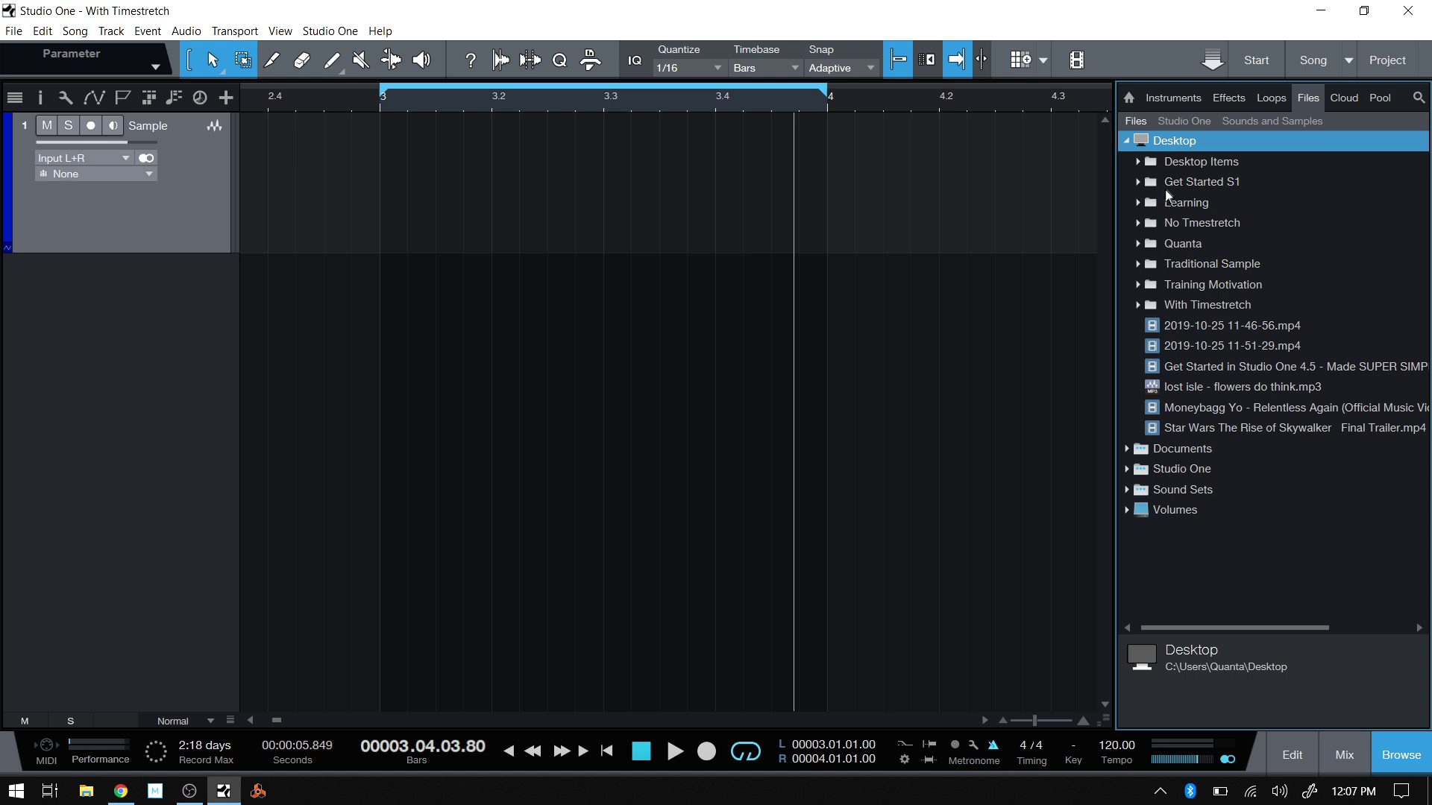
double_click(1175, 240)
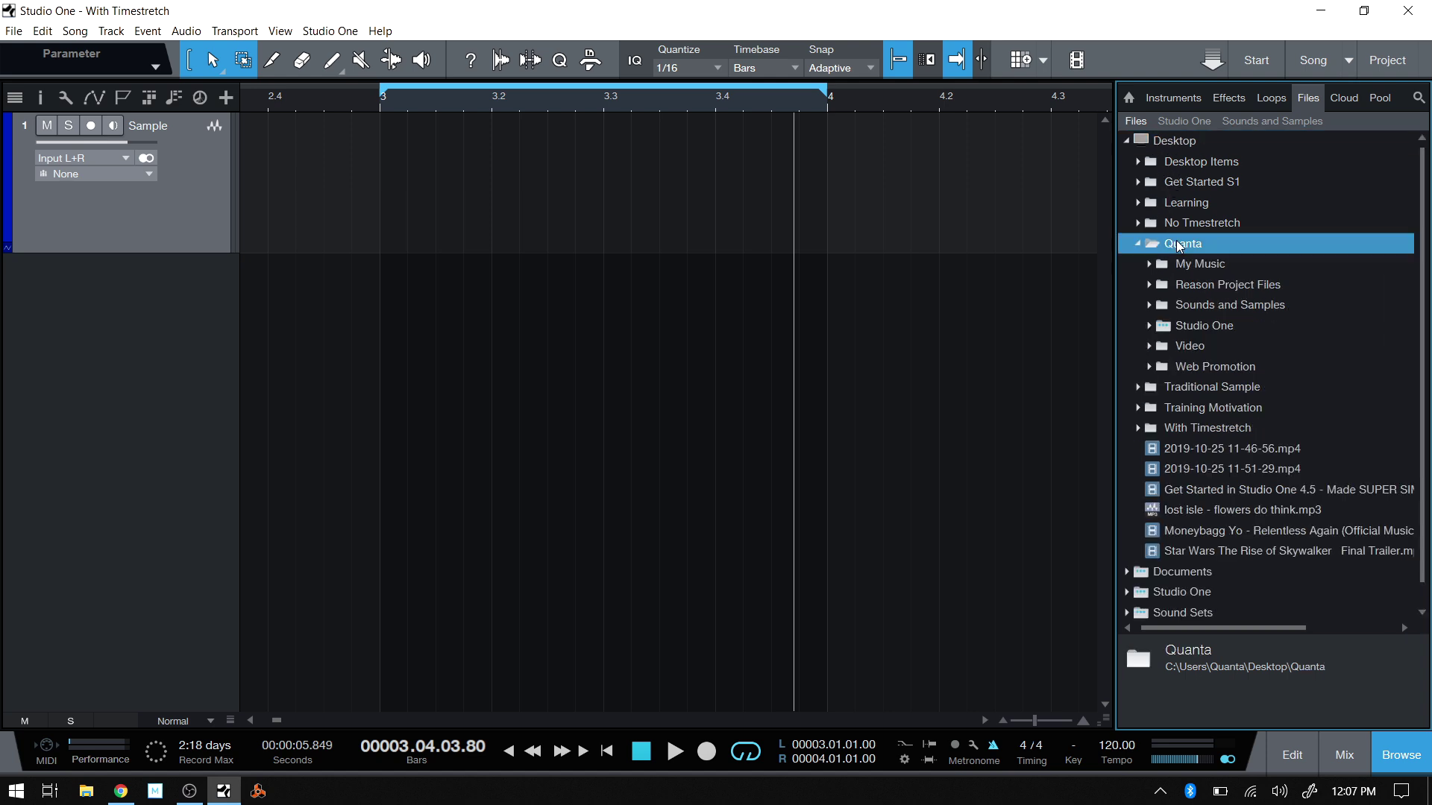
double_click(1193, 265)
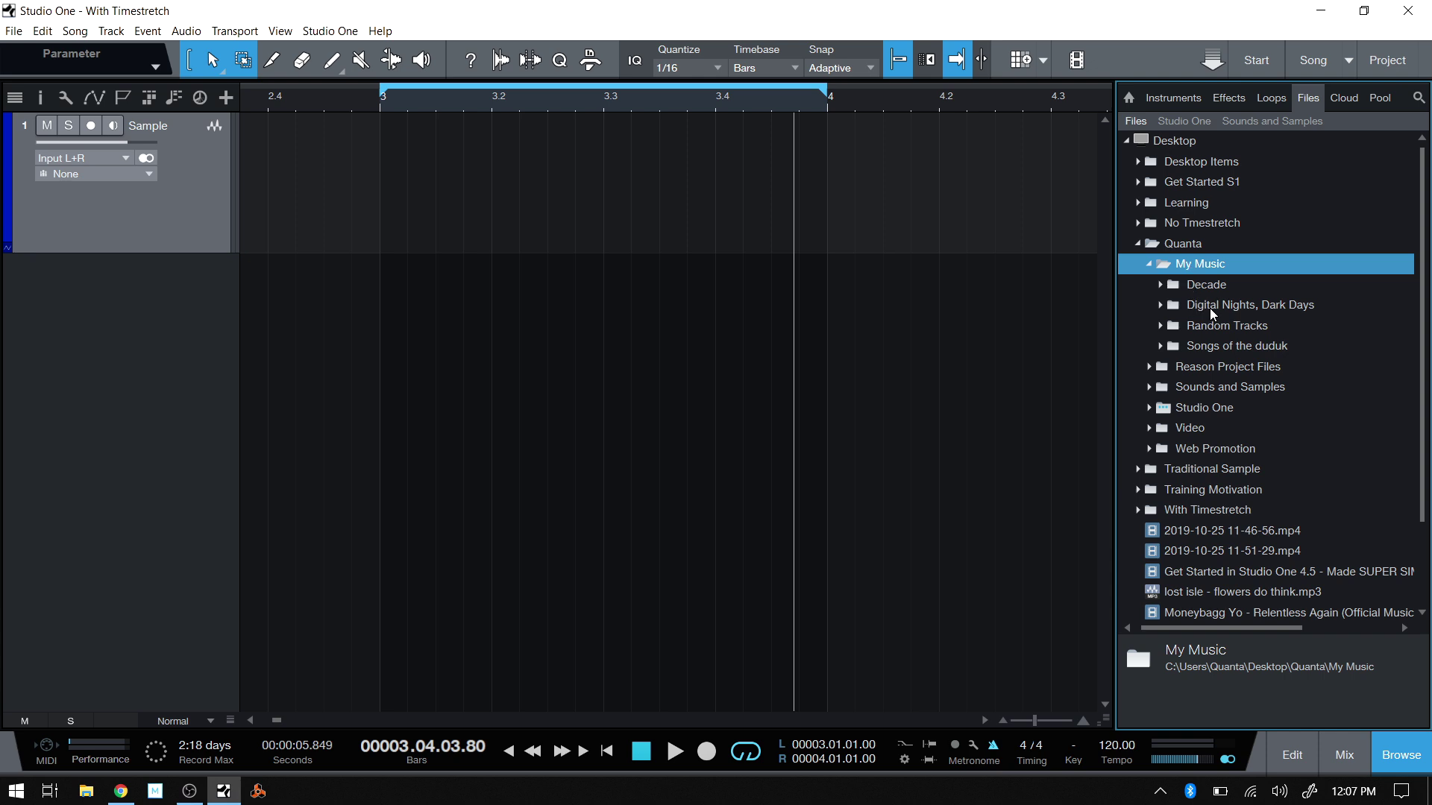
double_click(1188, 329)
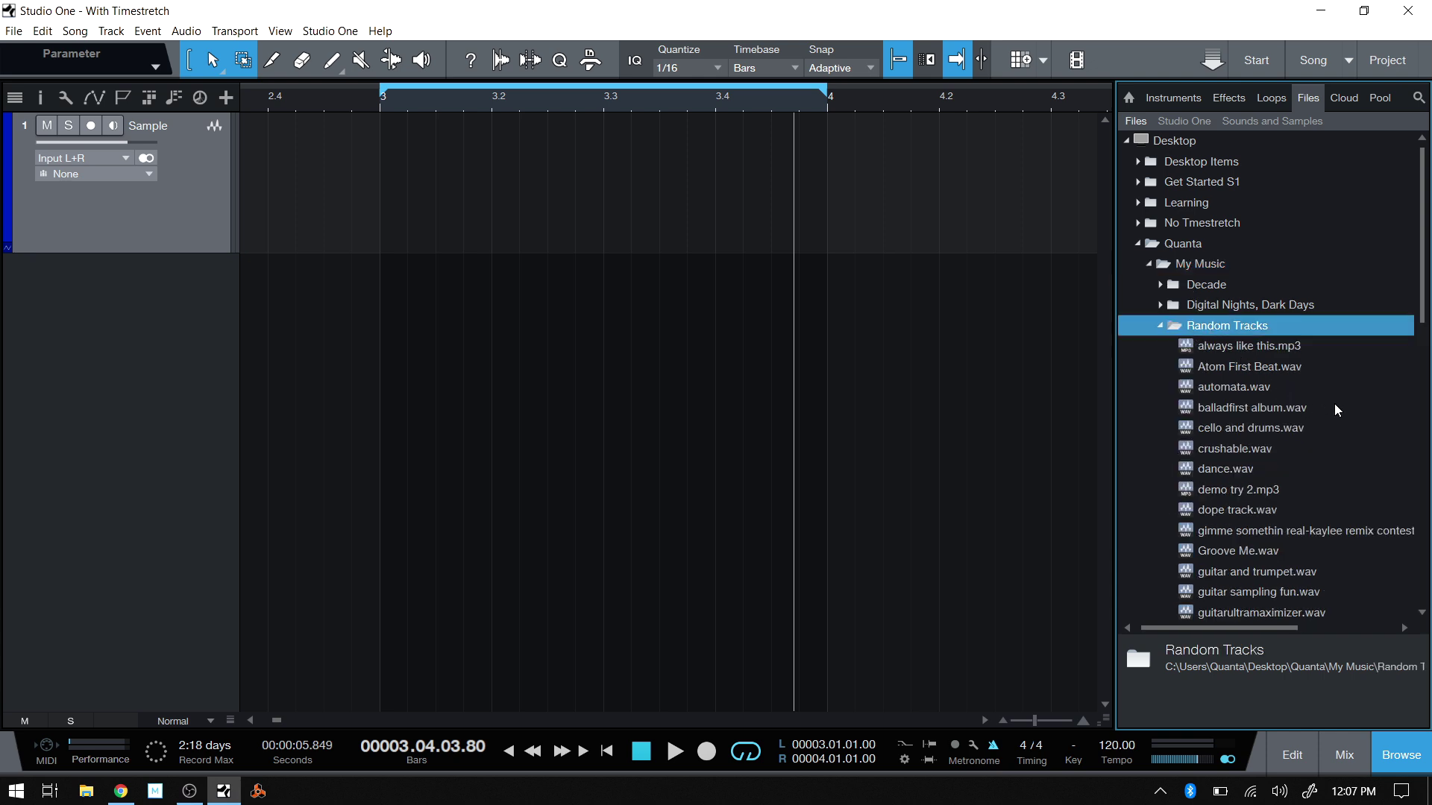
Find Sunset Ride.wav in the Random Tracks folder and place it on the Sample track starting at bar 3
scroll(1335, 405, down, 6)
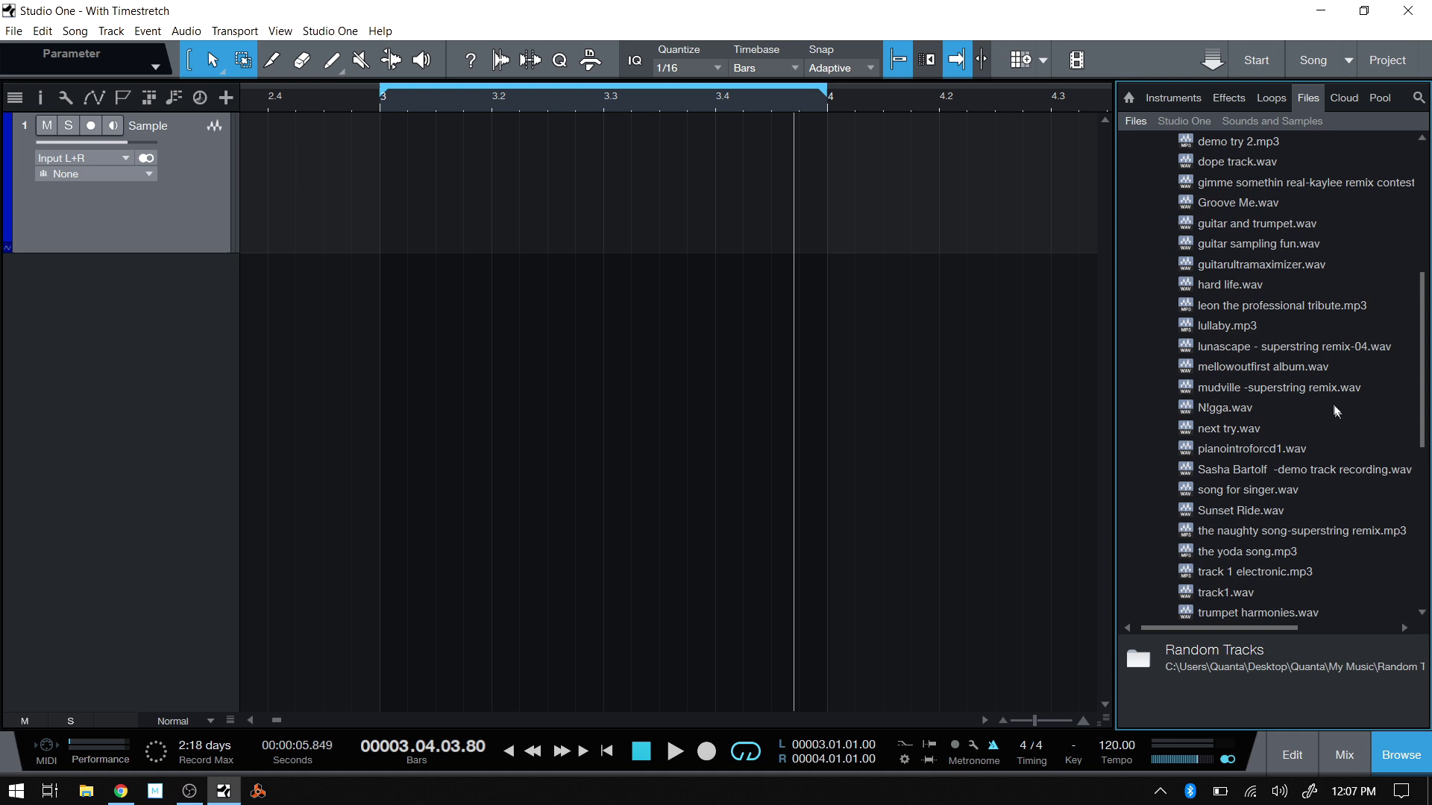
click(1283, 387)
scroll(1253, 418, down, 2)
click(1241, 428)
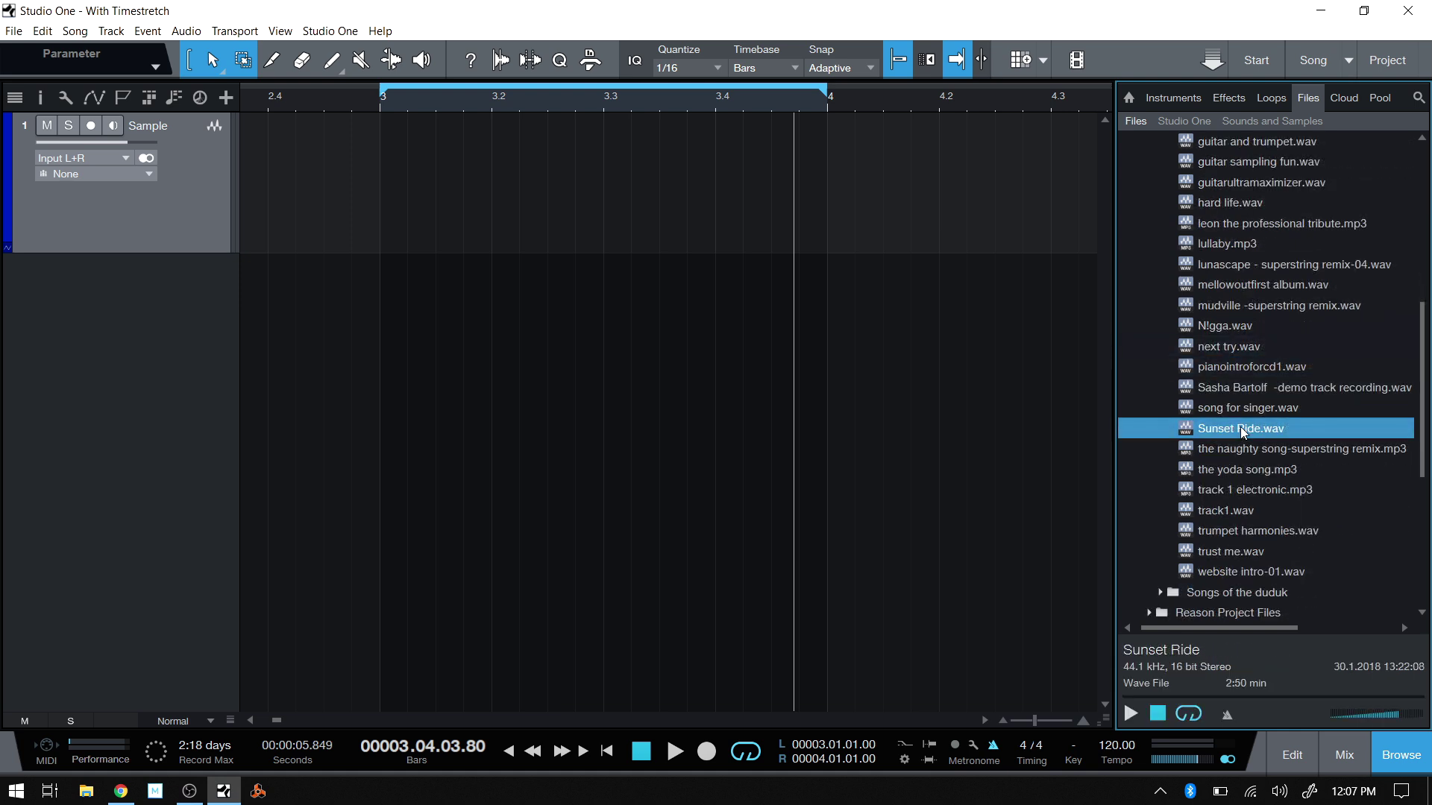
drag(1240, 428, 412, 183)
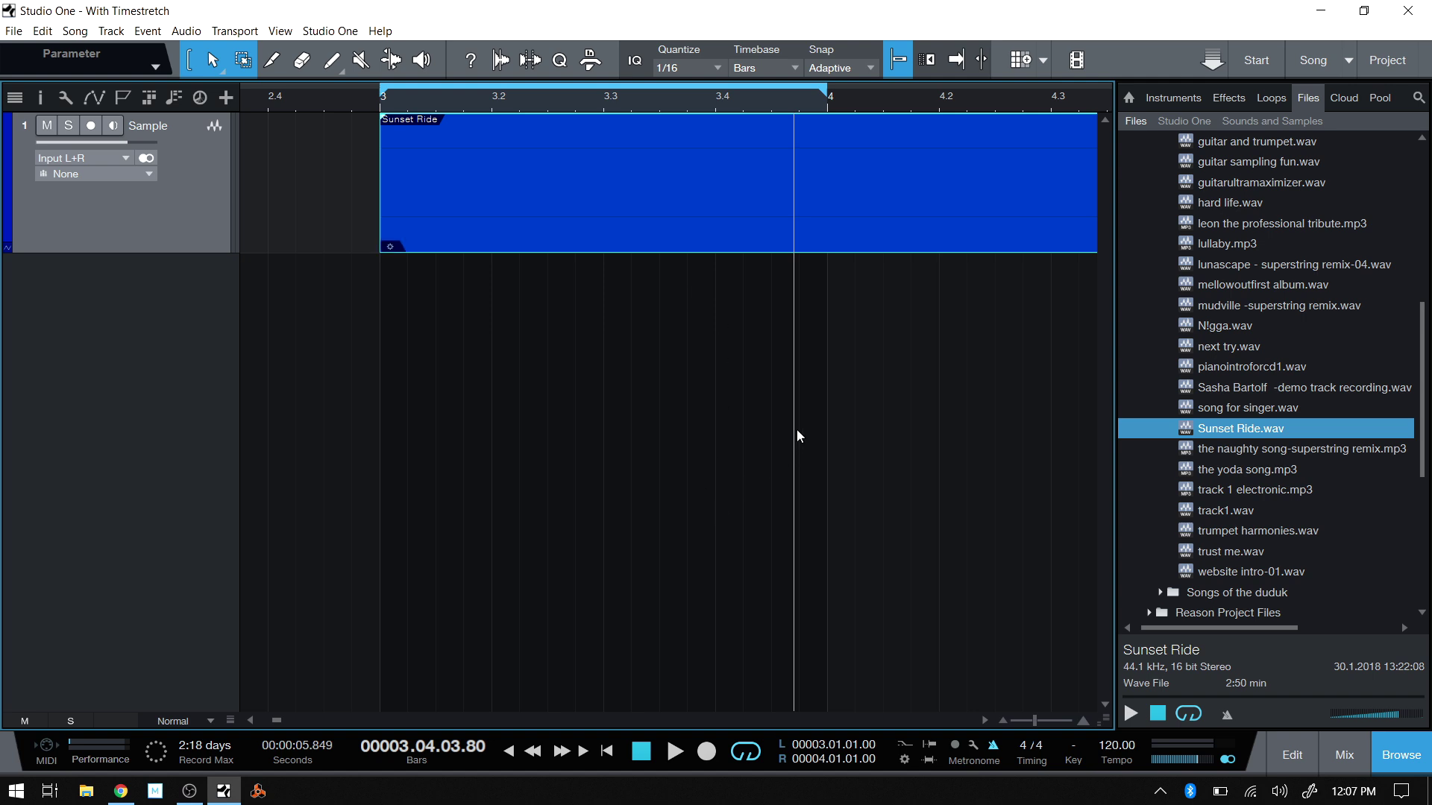
Play the Sunset Ride clip from bar 32 and turn the metronome off
key(shift+f)
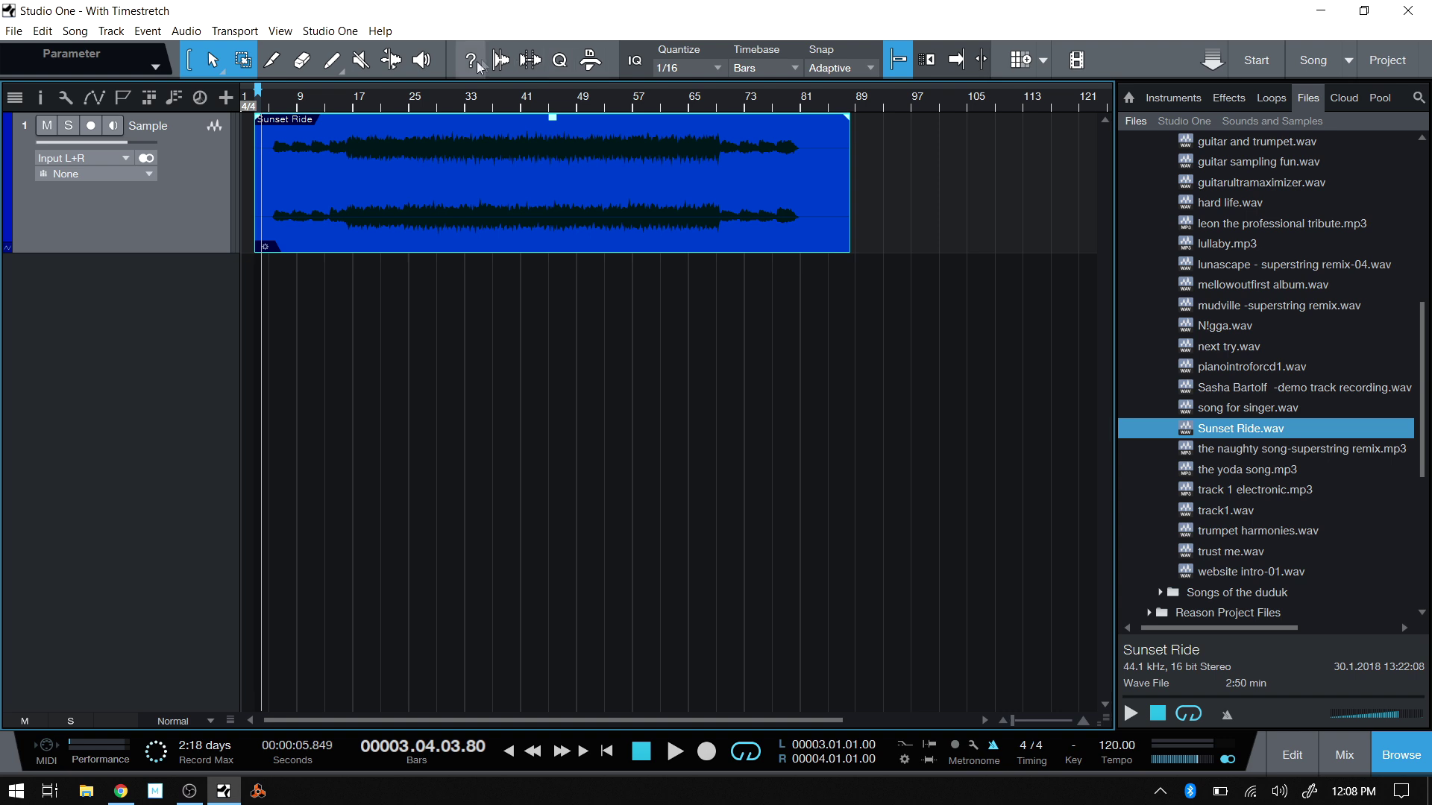
click(458, 107)
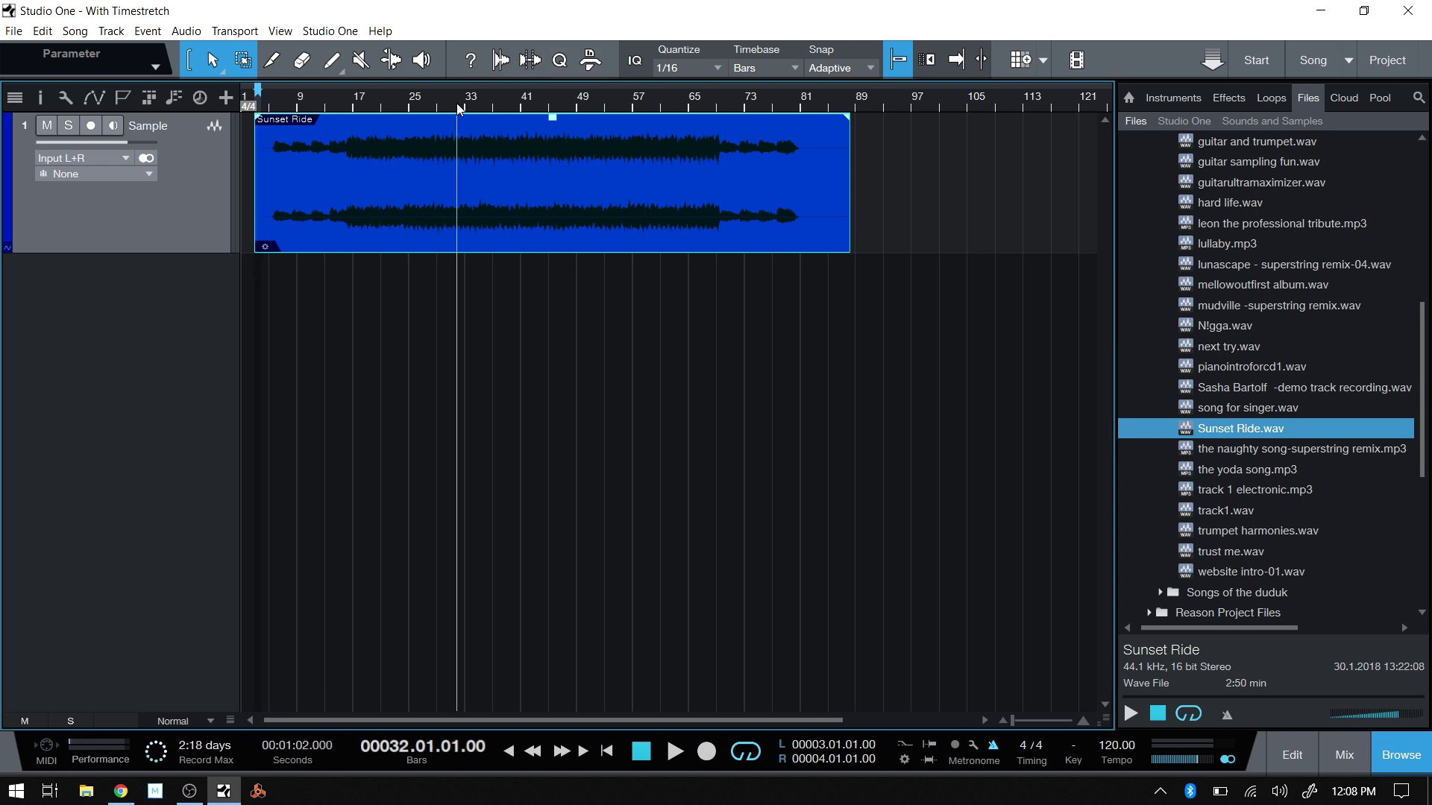
key(space)
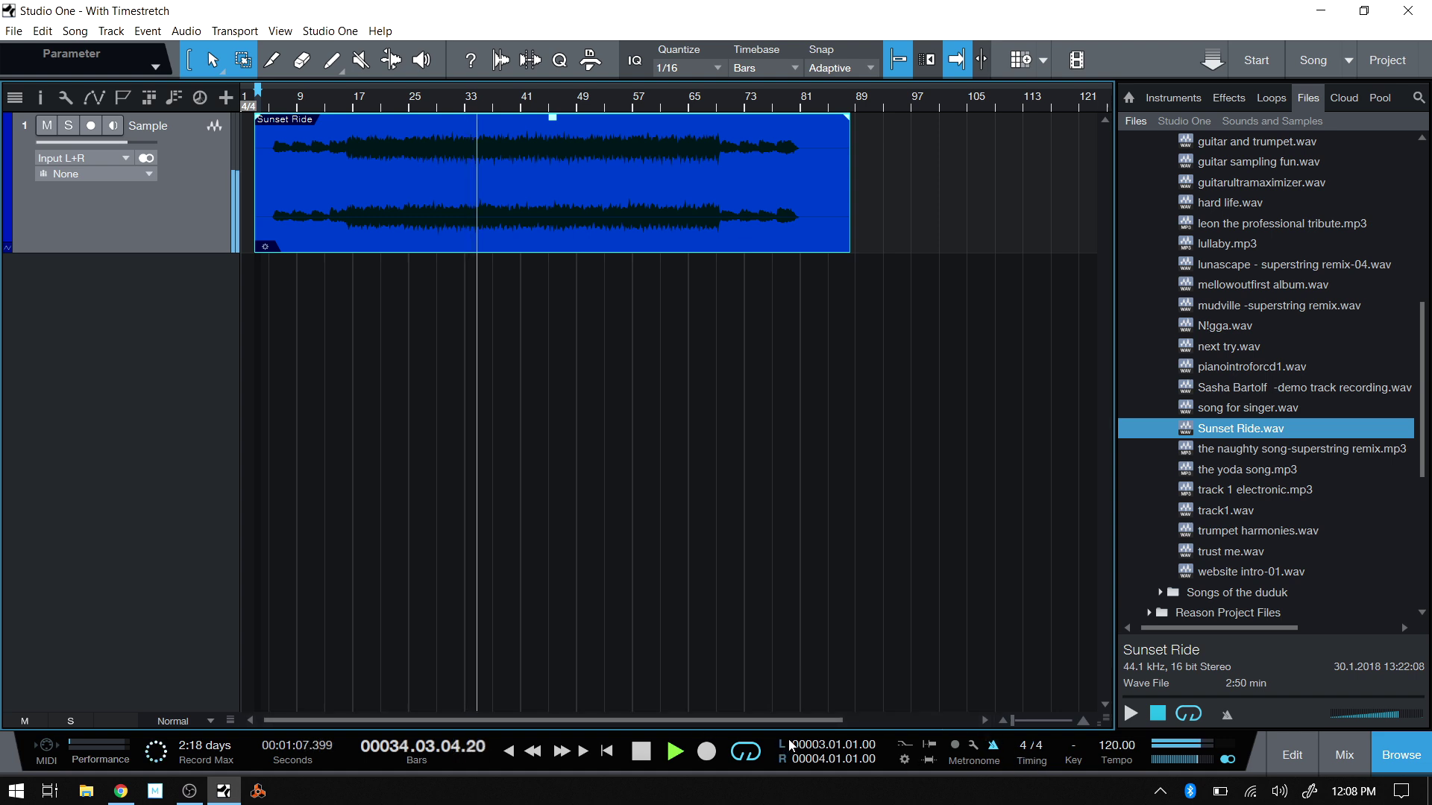
click(993, 745)
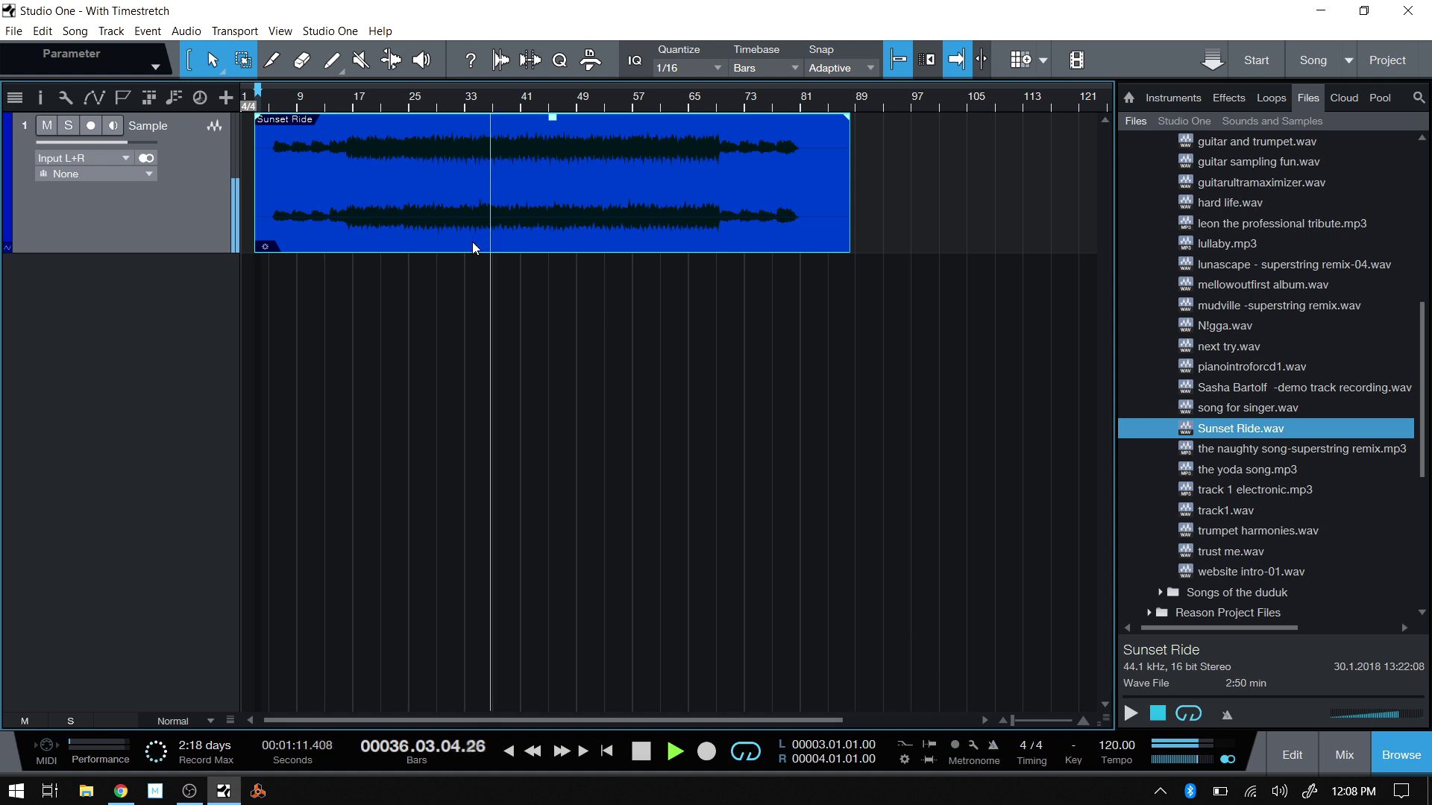
Show the inspector and set the Sample track's tempo mode to Don't follow
click(41, 102)
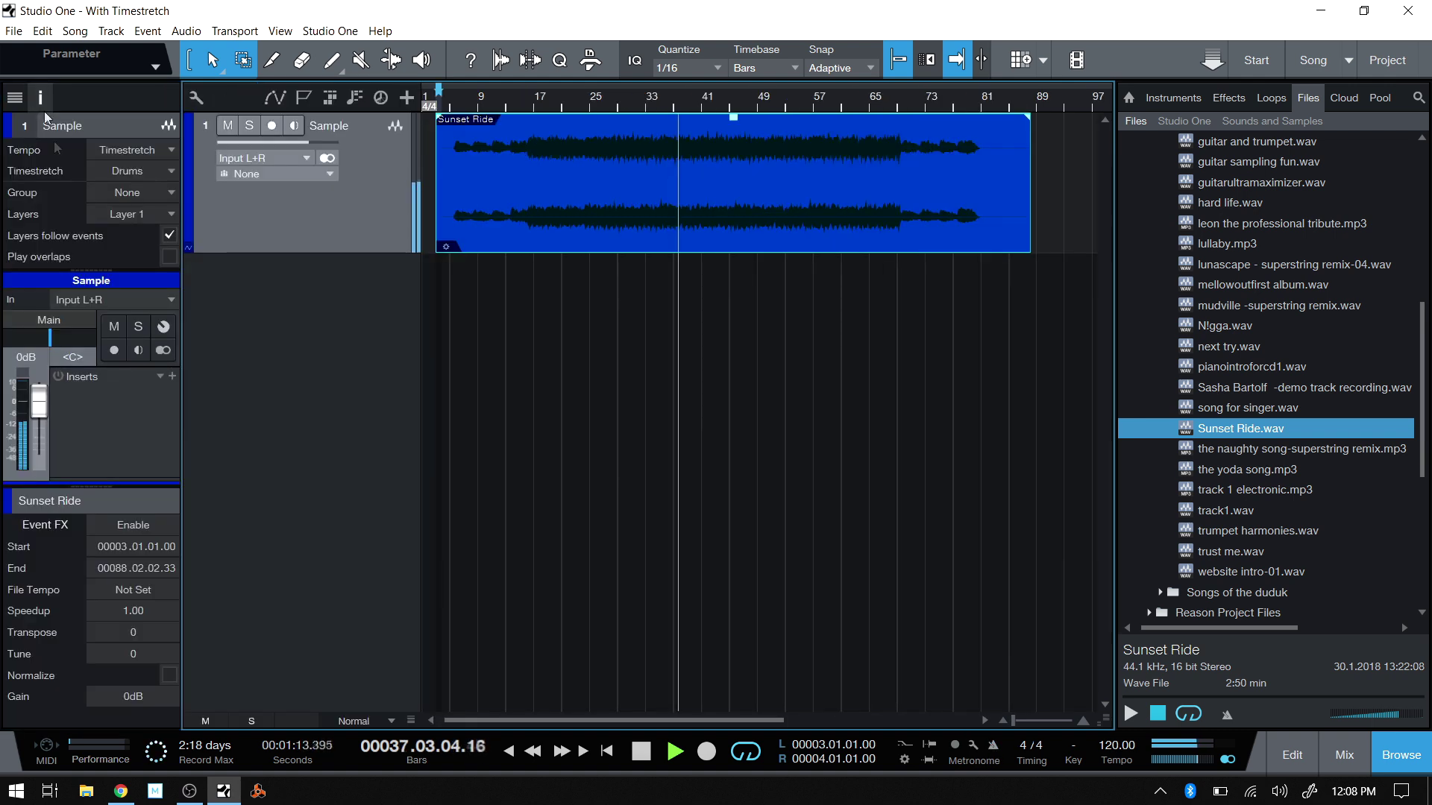
click(146, 153)
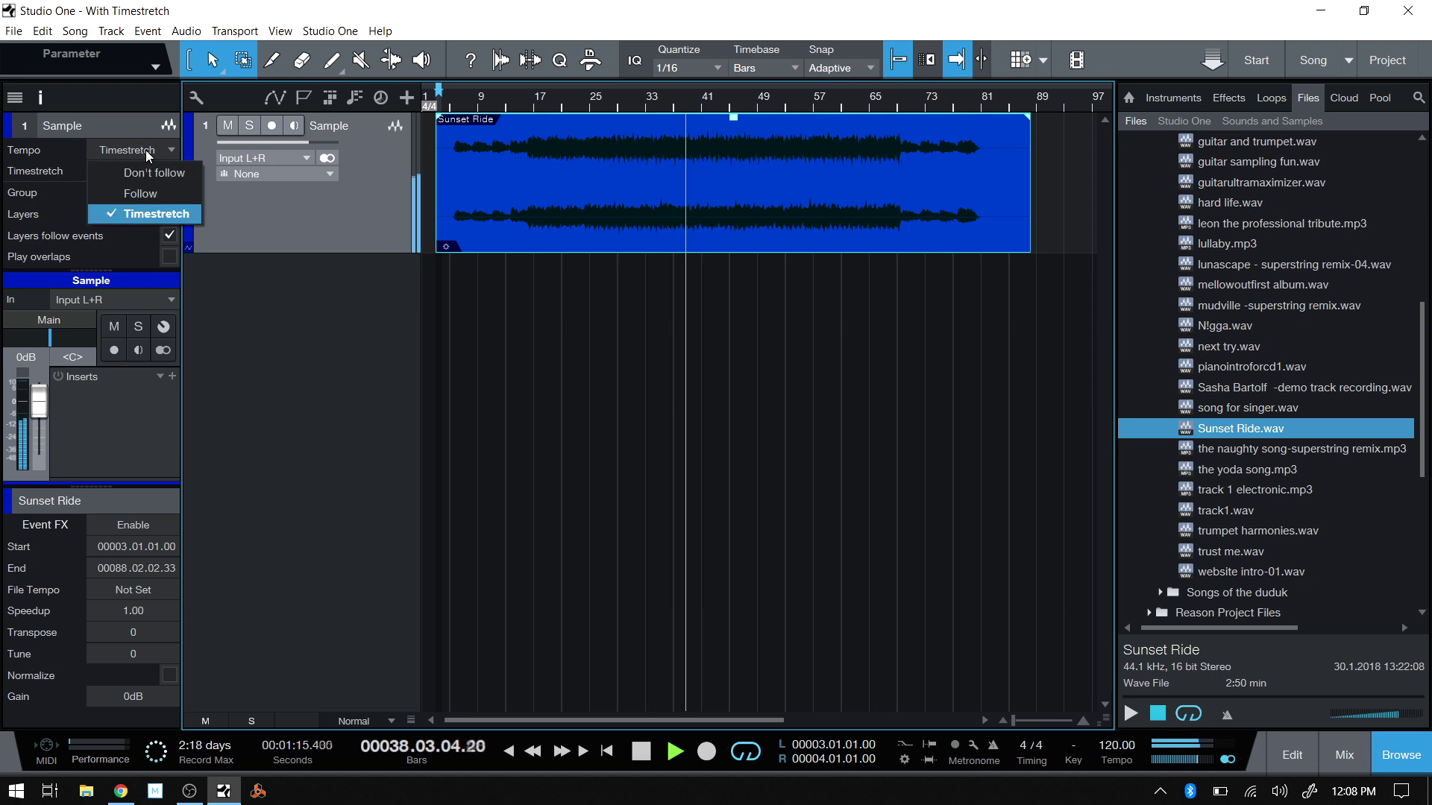
click(140, 172)
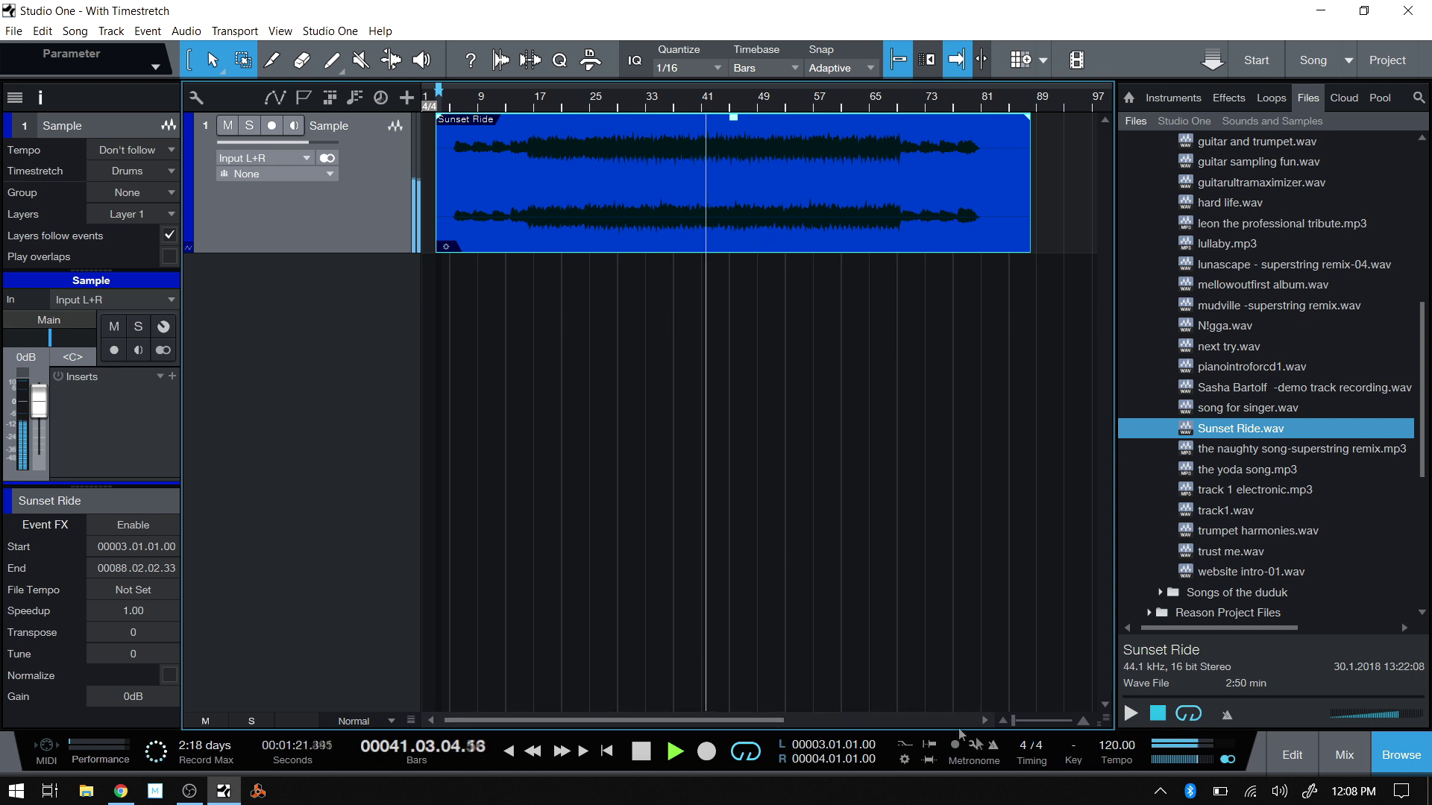
Change the song tempo to 90, 175 and finally 182 while Sunset Ride plays, and stop playback
click(1122, 762)
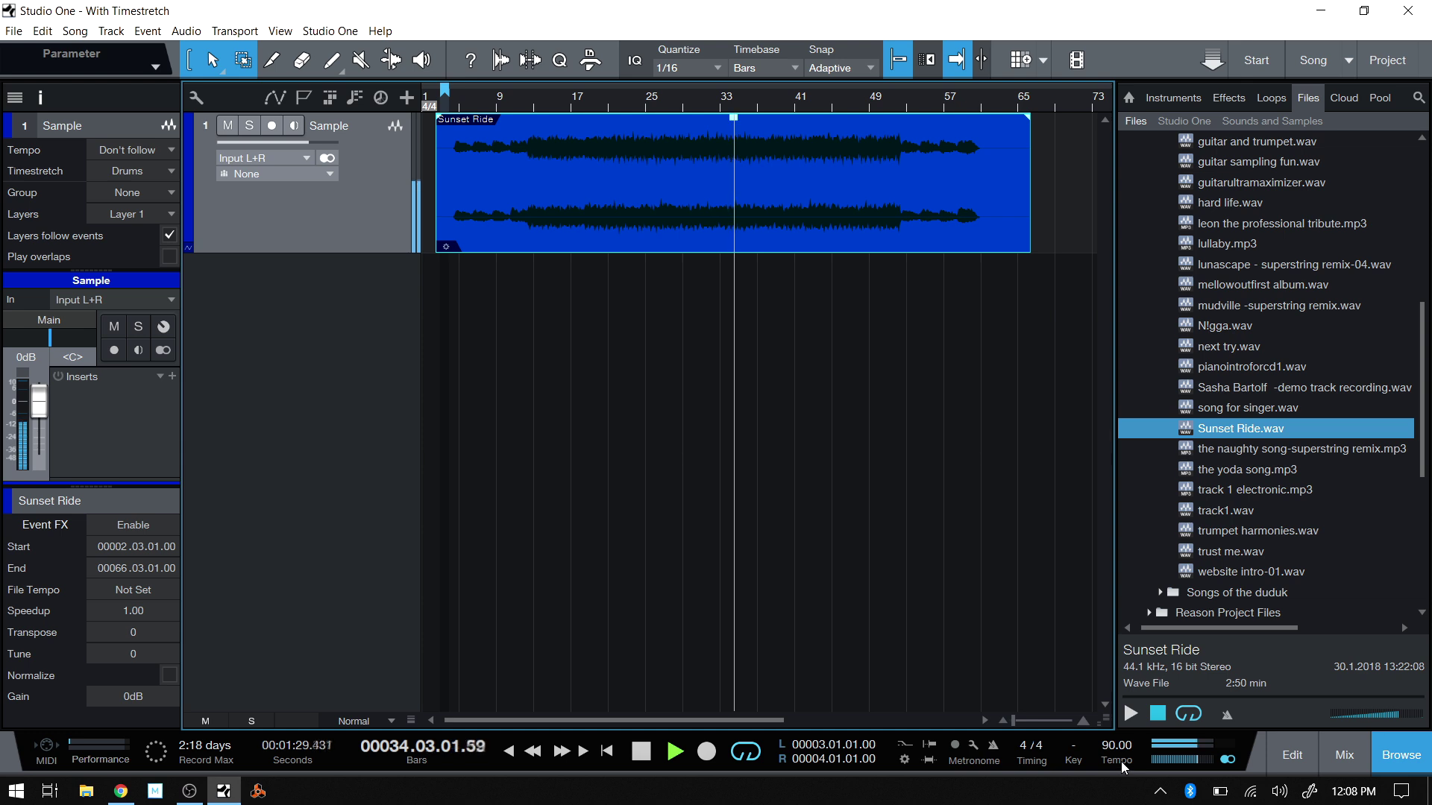
scroll(1121, 762, down, 1)
scroll(1120, 762, up, 2)
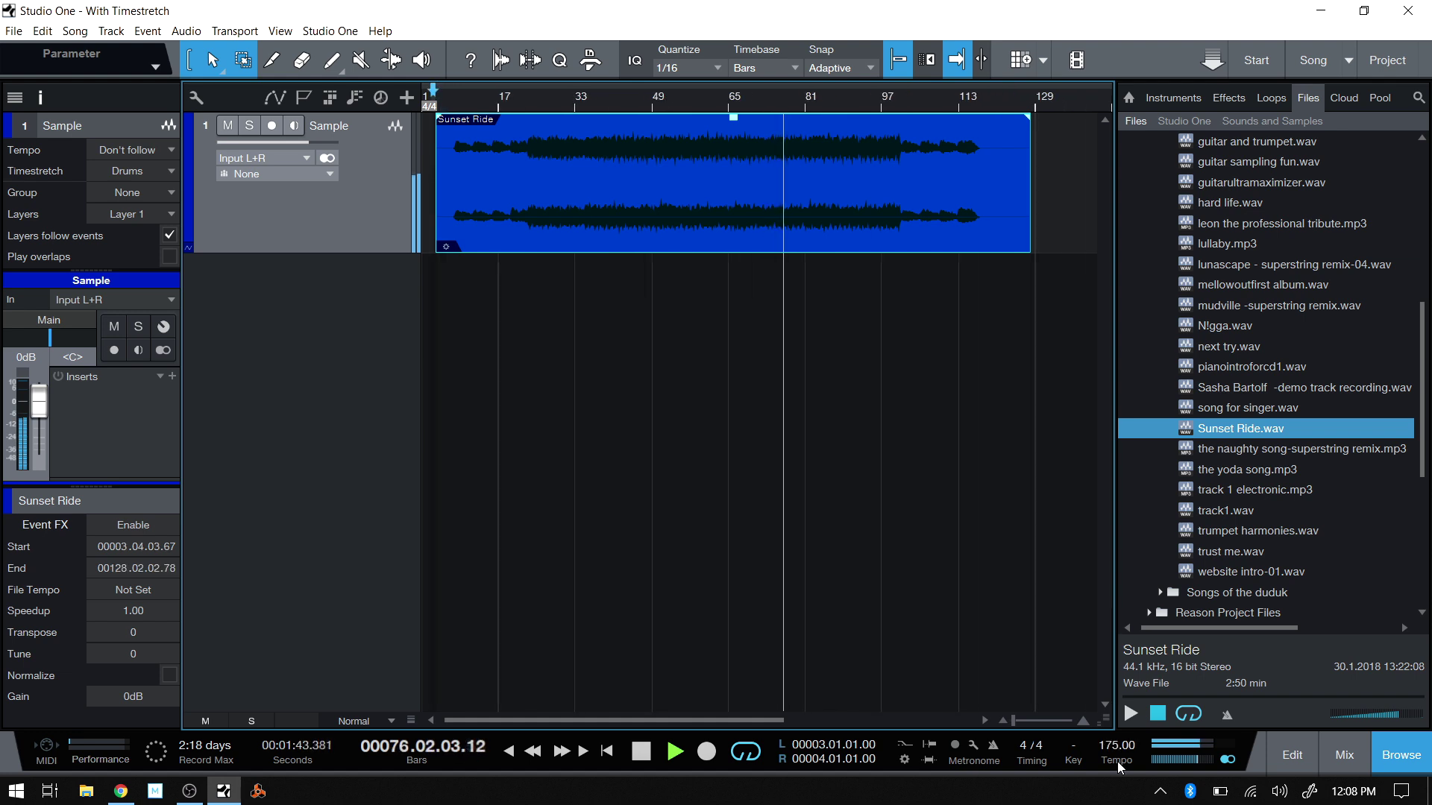
scroll(1117, 762, down, 3)
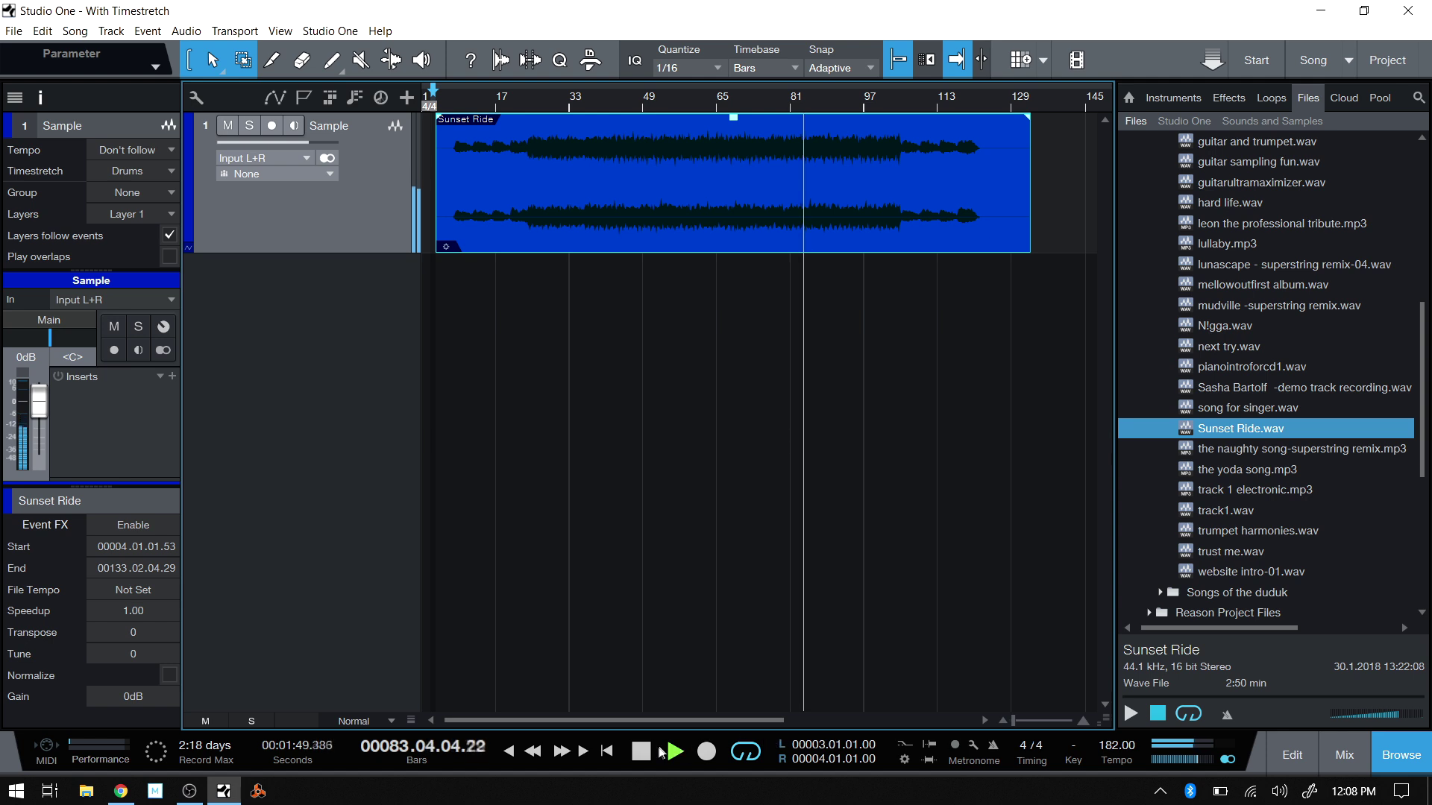
key(space)
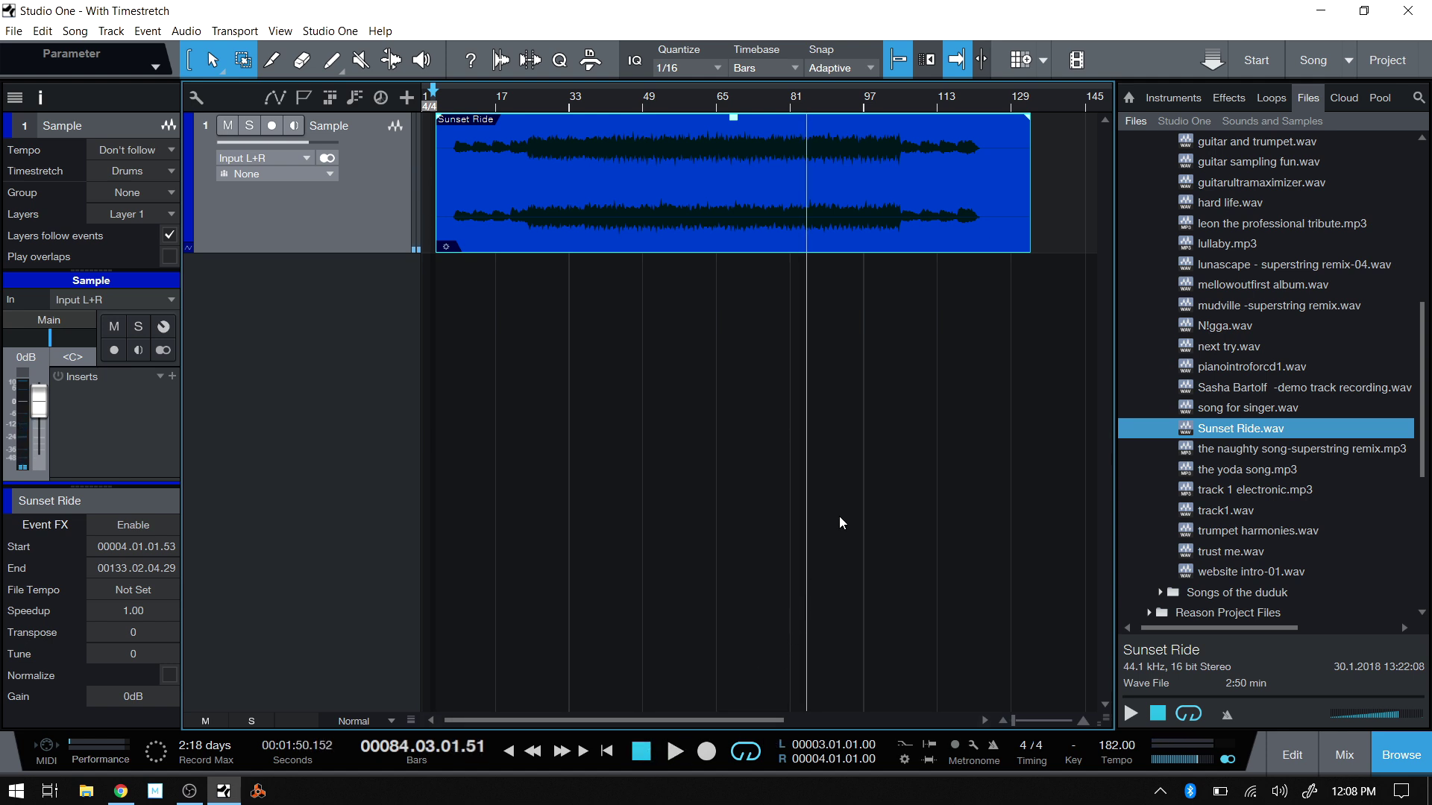
Set the Sunset Ride clip's file tempo and the song tempo to 90, and play from bar 22 with the metronome on
right_click(693, 213)
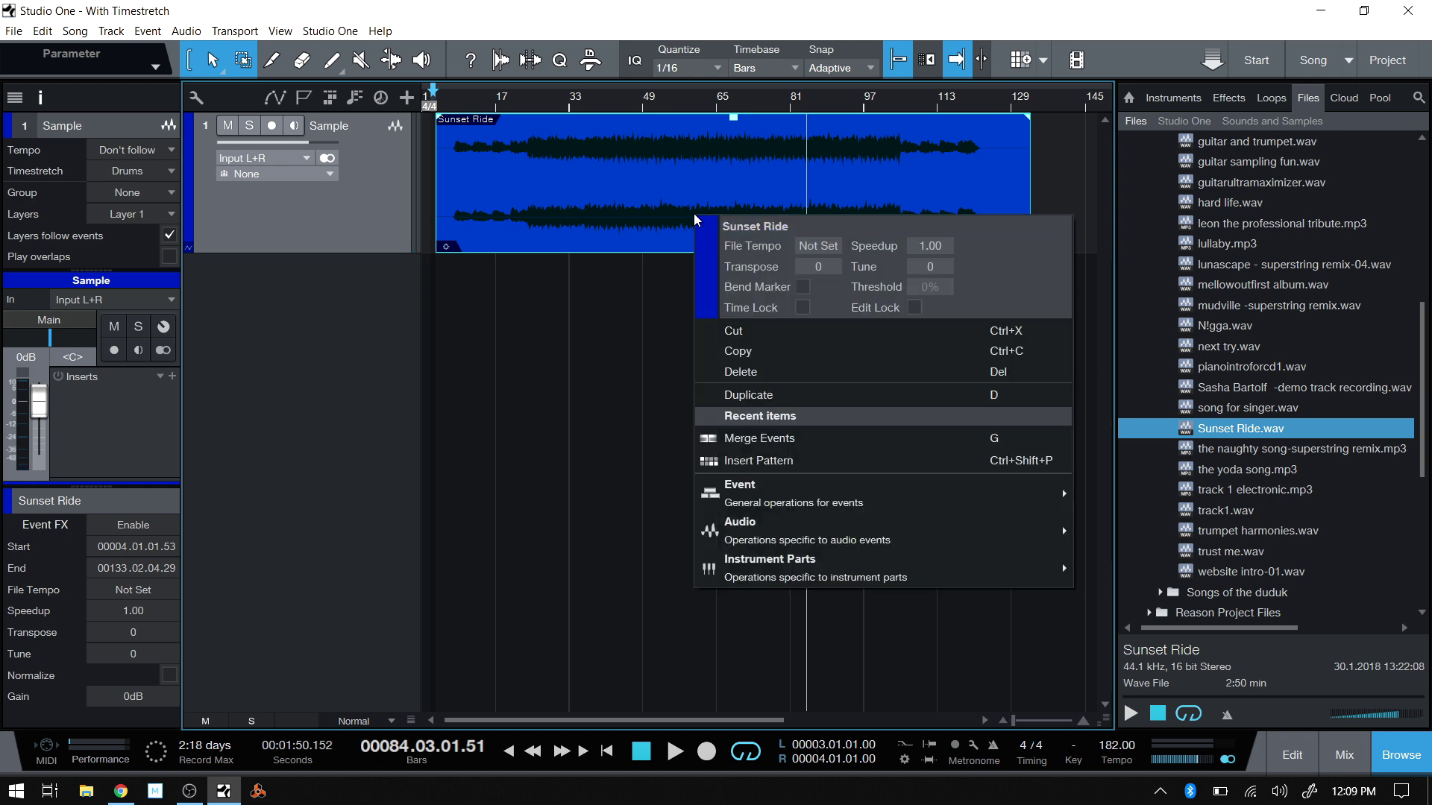
click(817, 246)
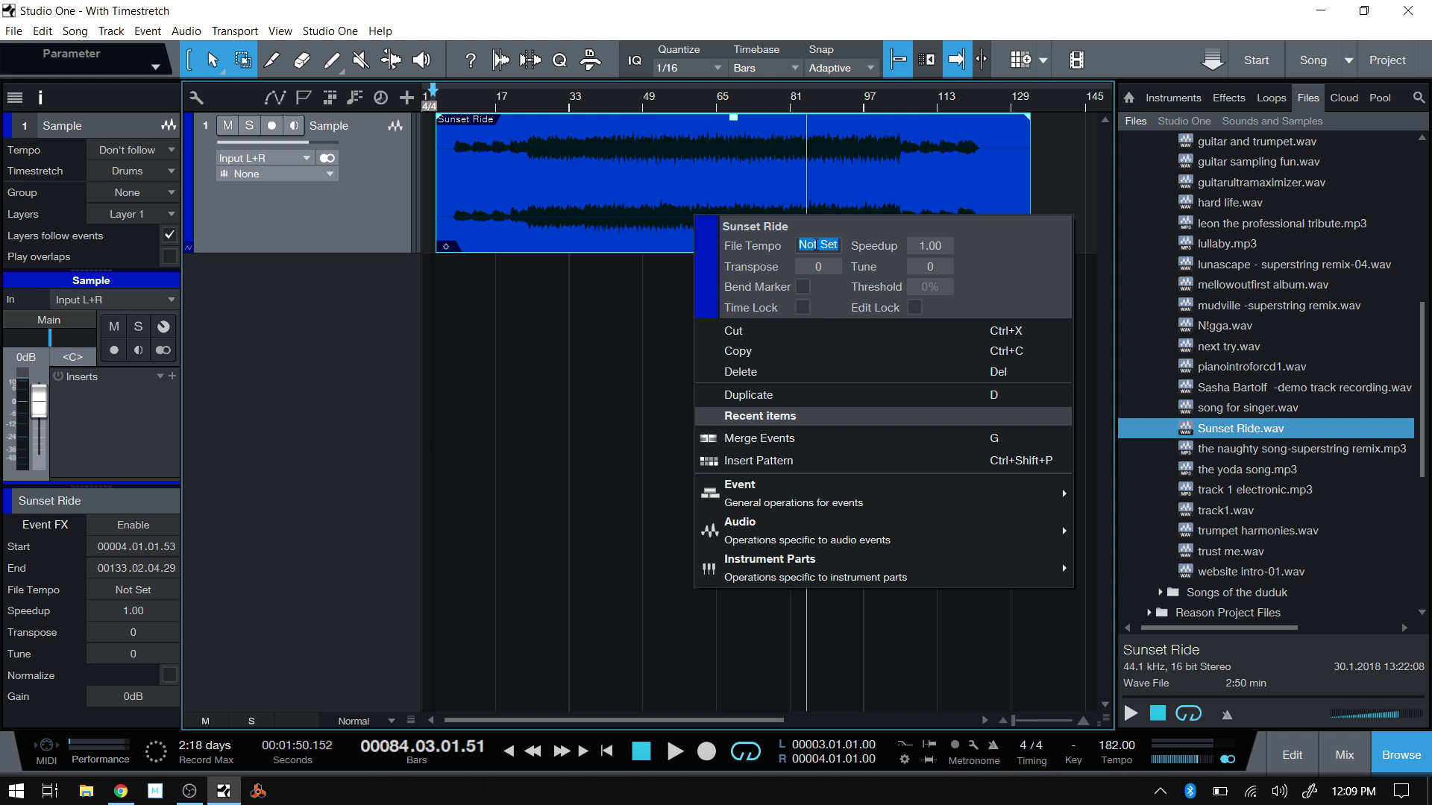
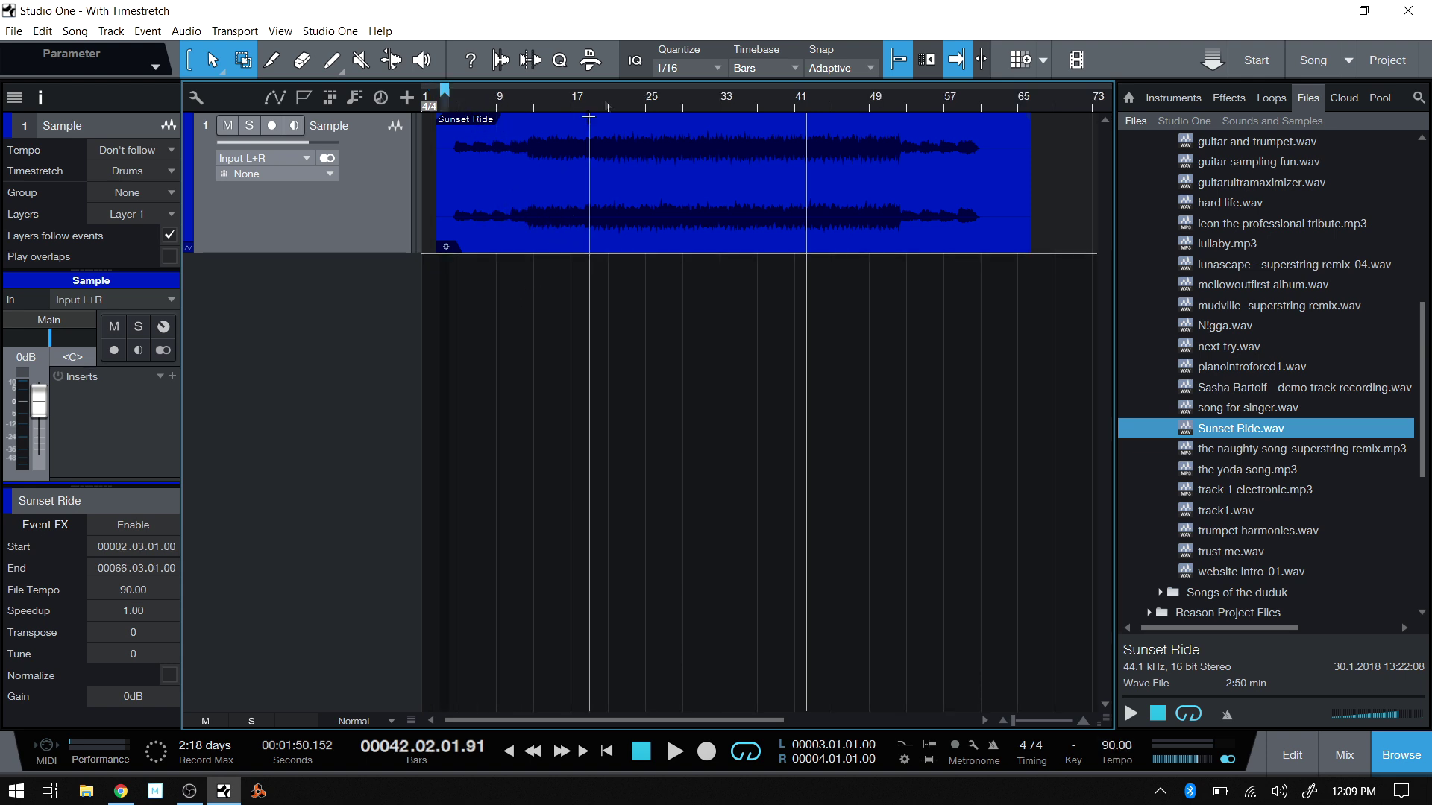
click(616, 97)
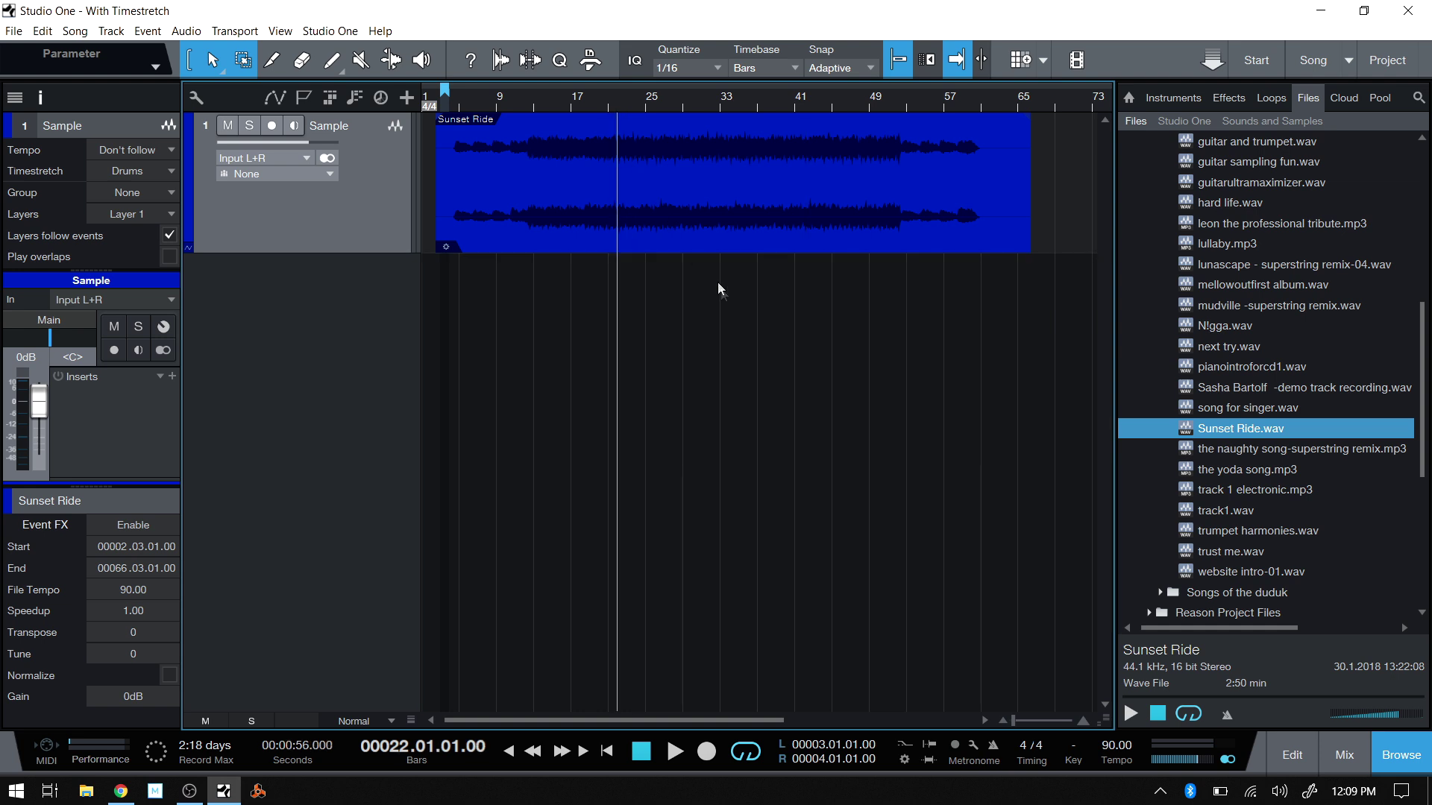
key(space)
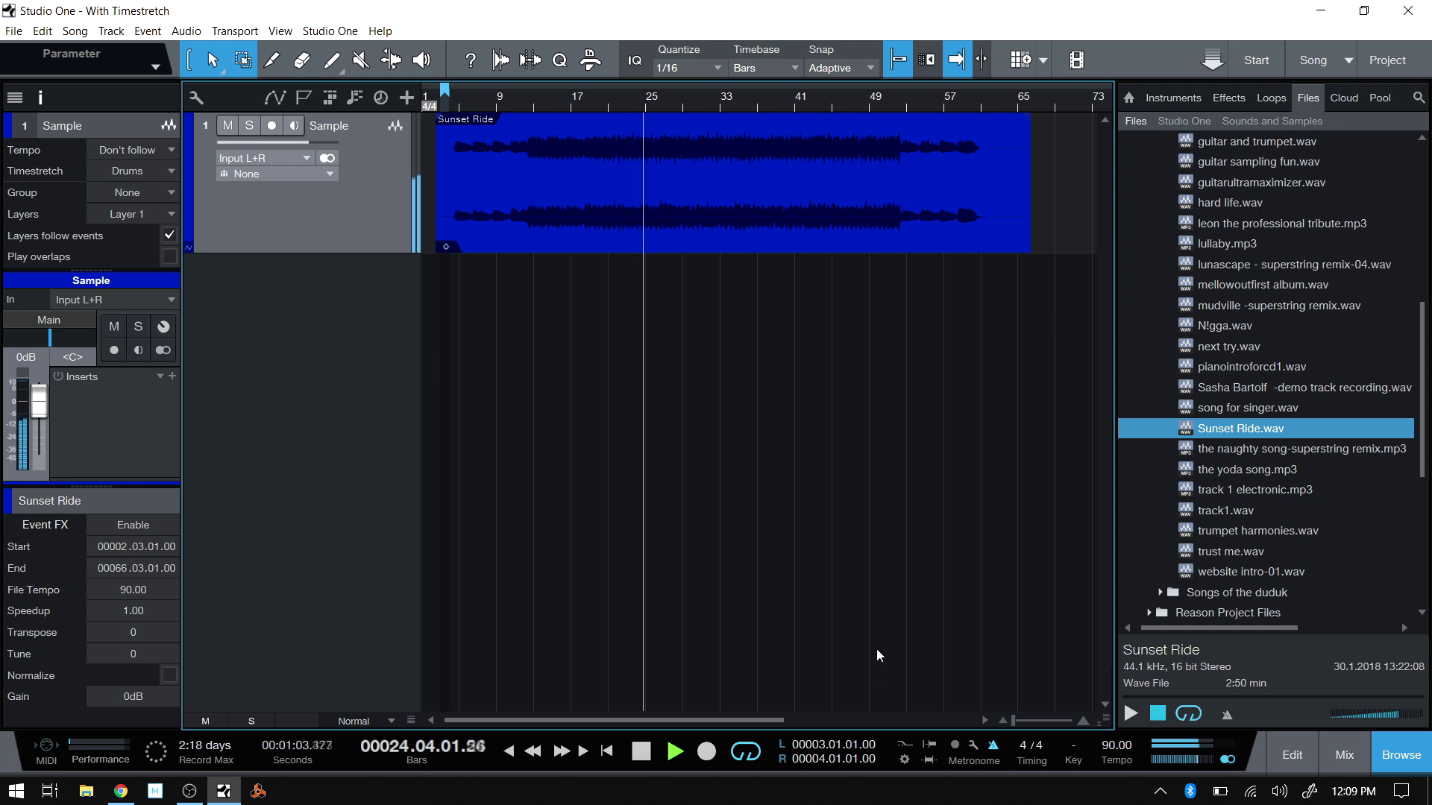
Hide the browser and raise the metronome level on the mixer's Main channel, closing the mixer when done
click(1401, 755)
click(1345, 755)
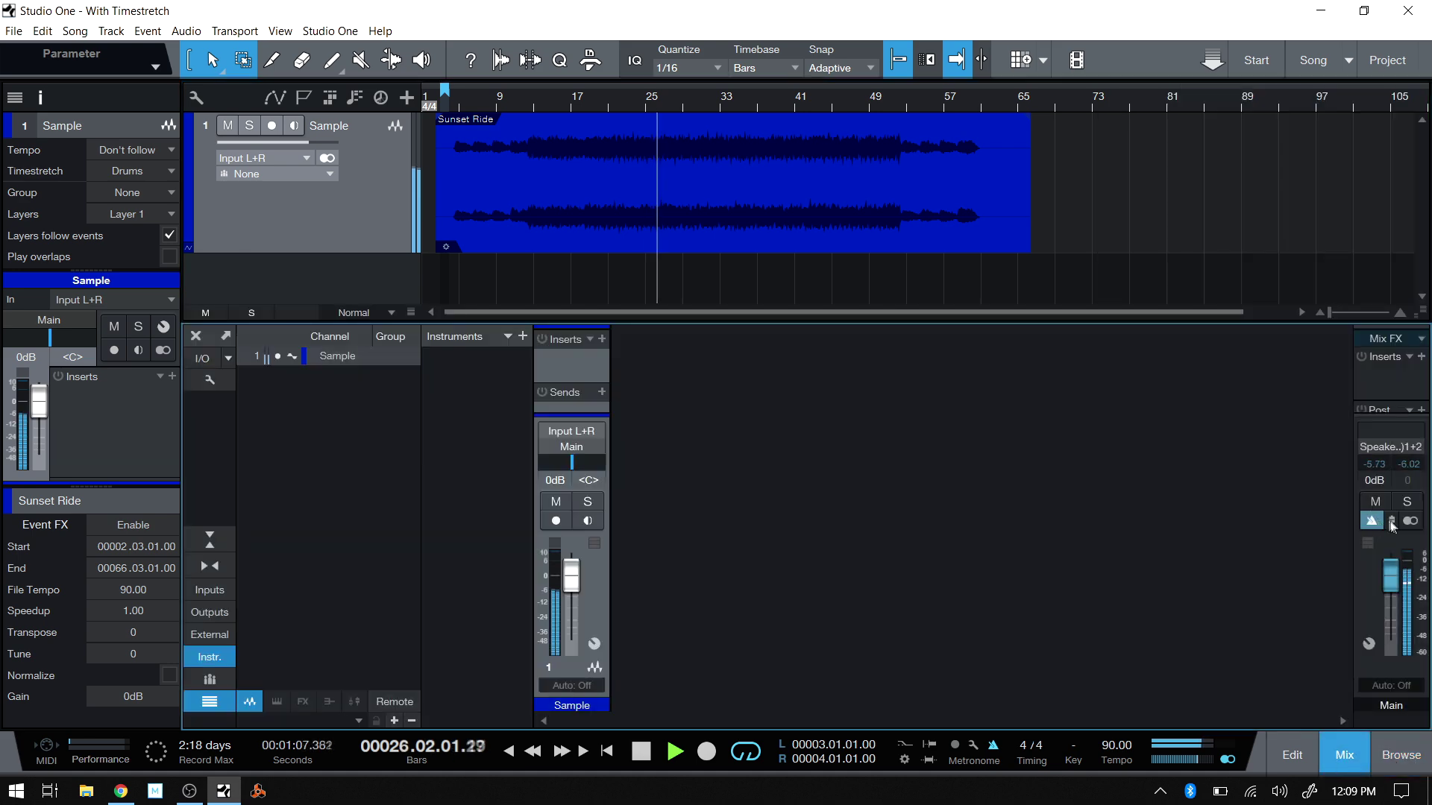
click(1391, 520)
drag(1392, 594, 1392, 573)
click(1391, 521)
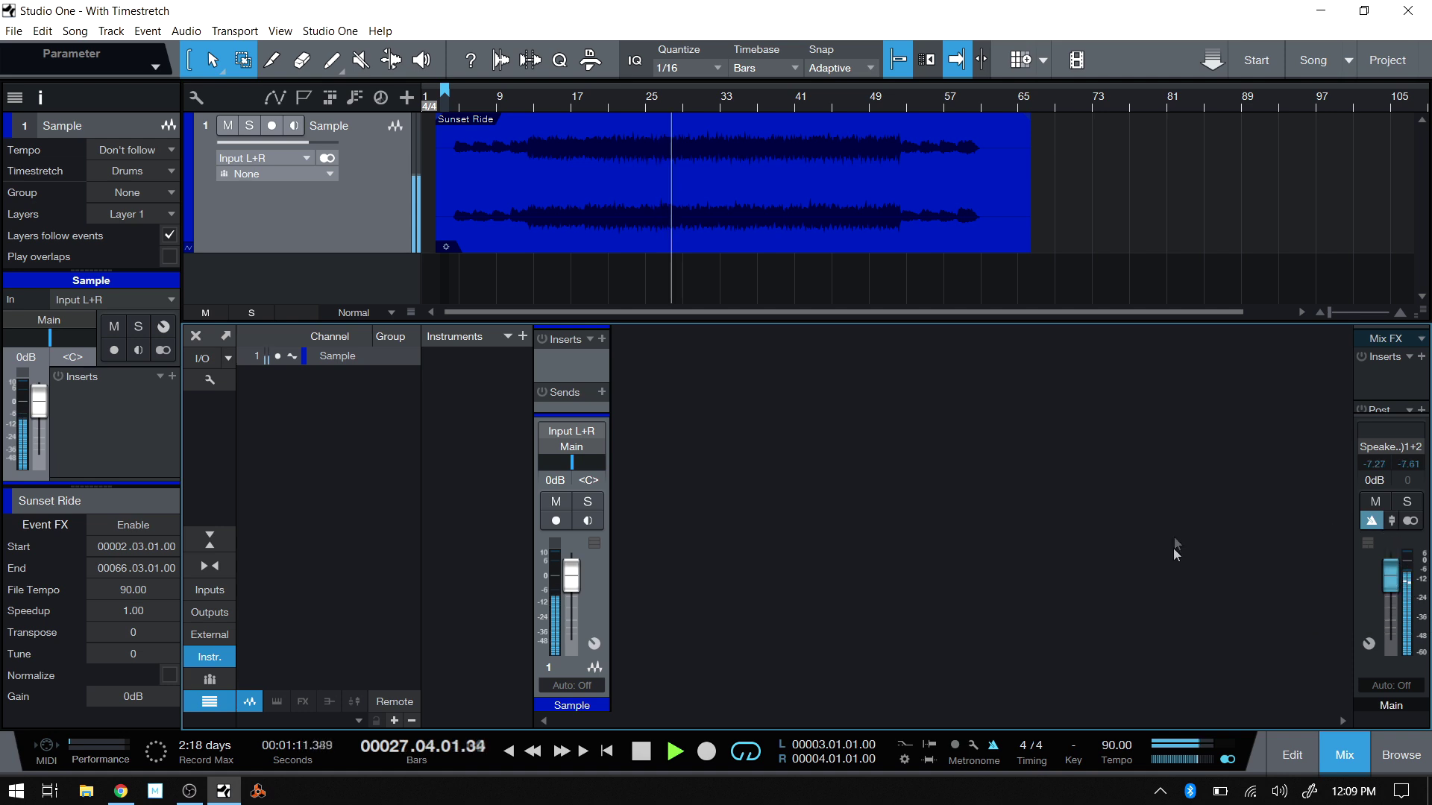
click(1346, 755)
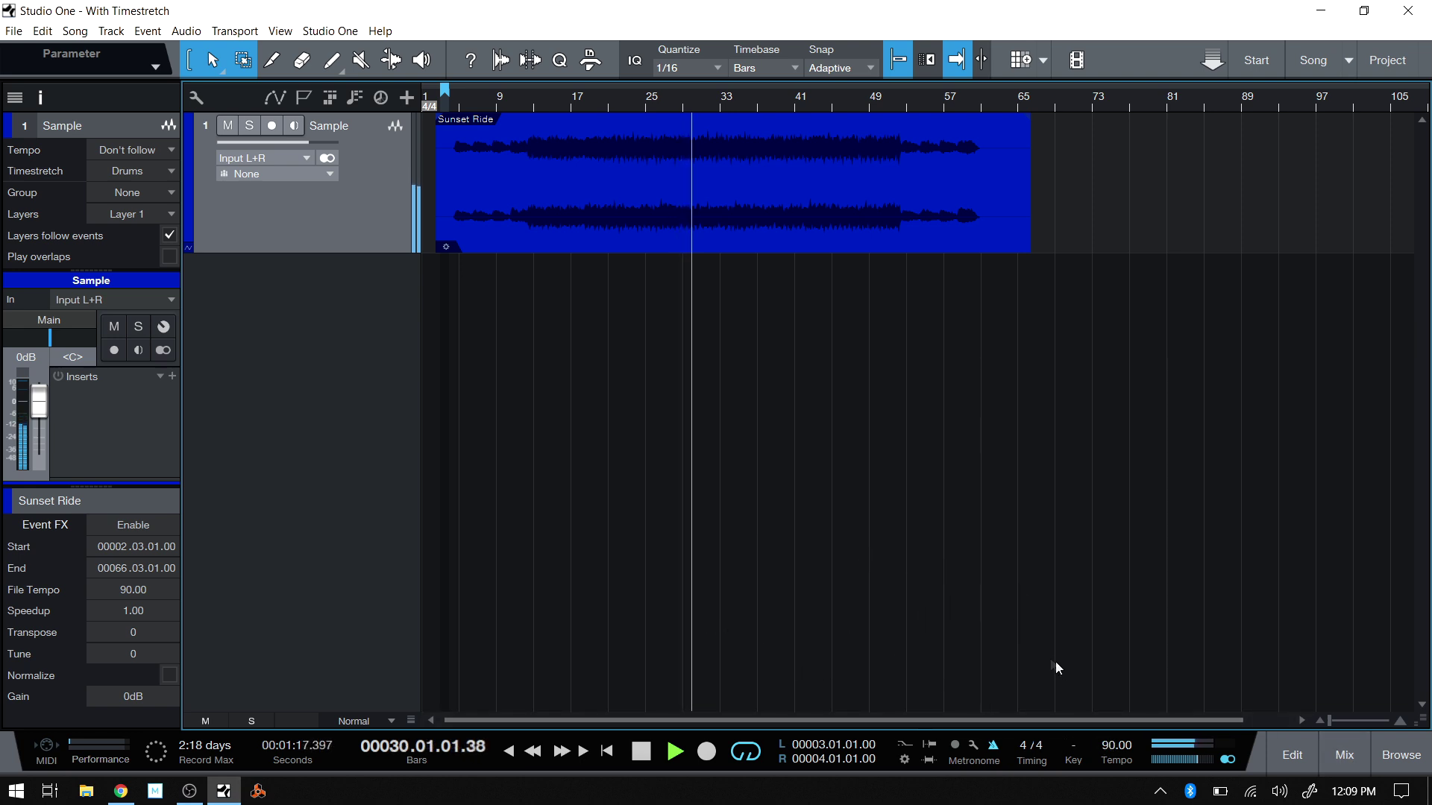
Change the song tempo to 120 during playback, return to around bar 12 and stop
double_click(1112, 746)
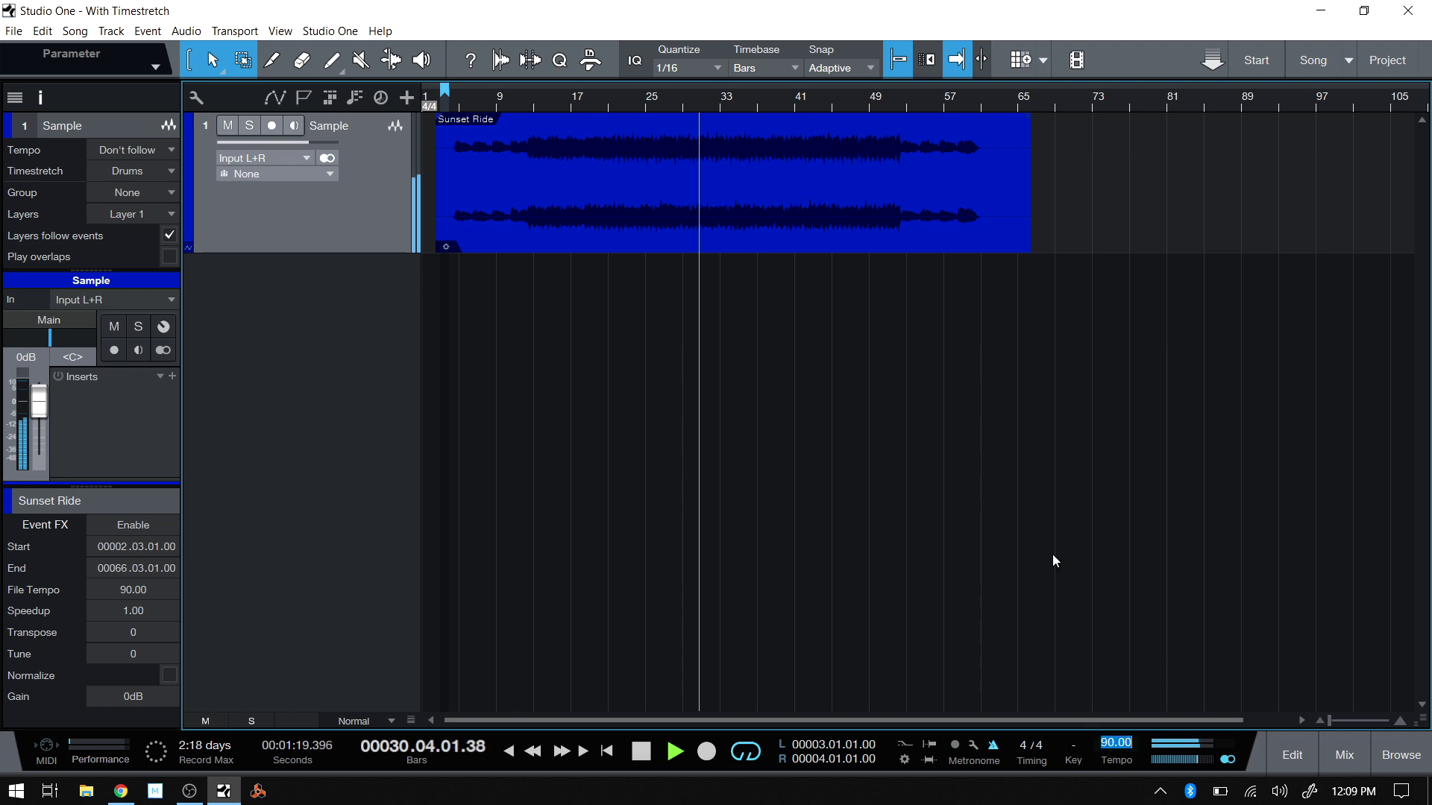
text(120)
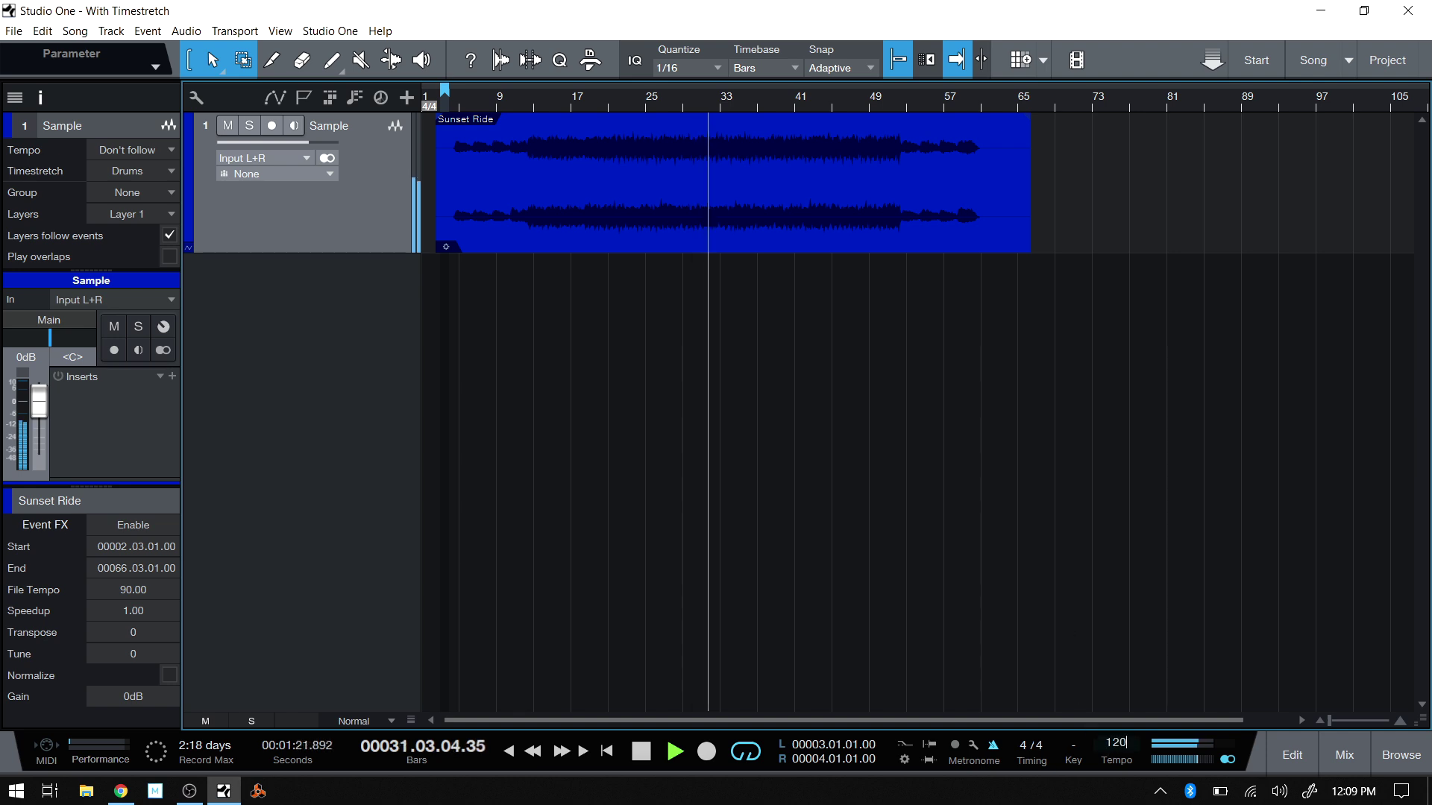
key(Return)
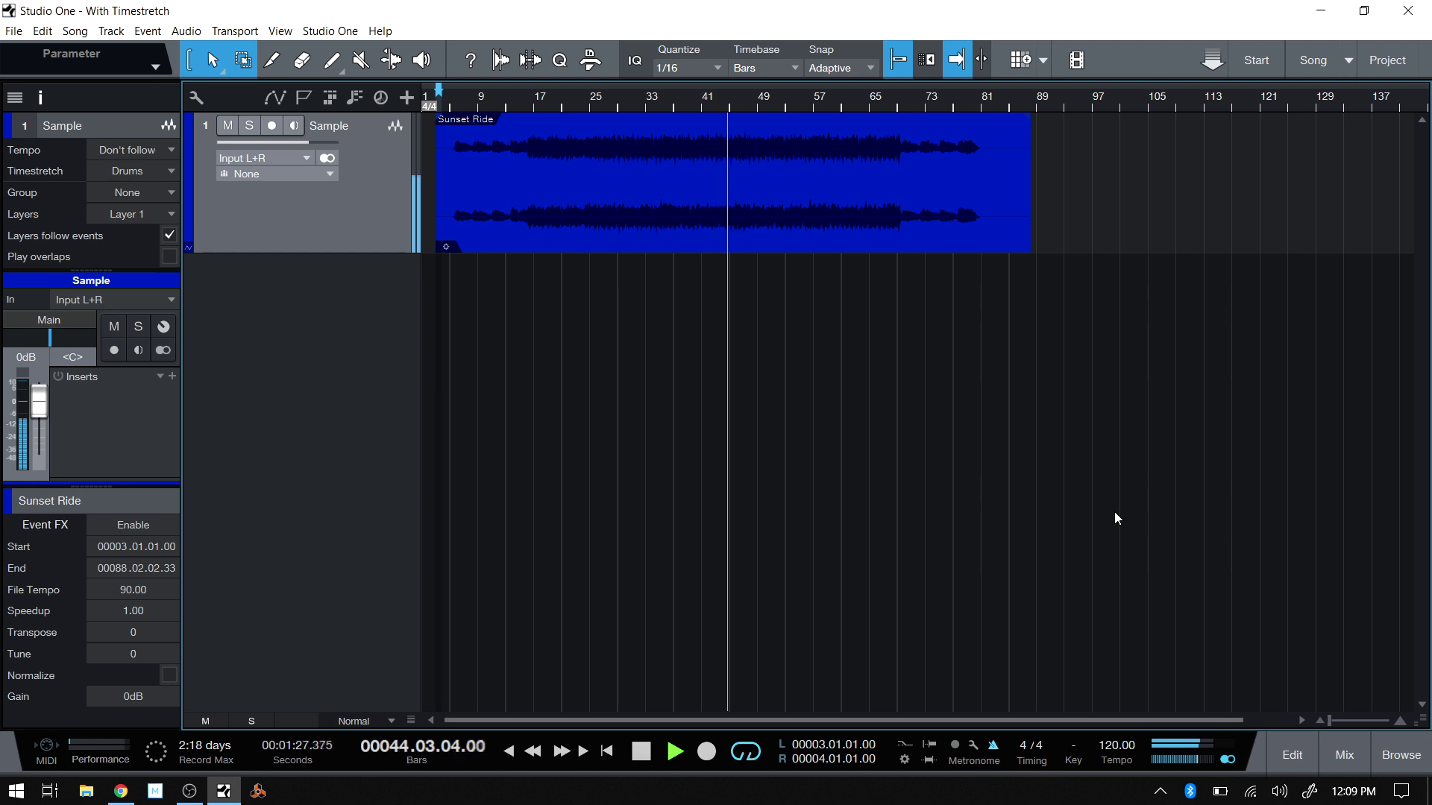
click(505, 103)
key(space)
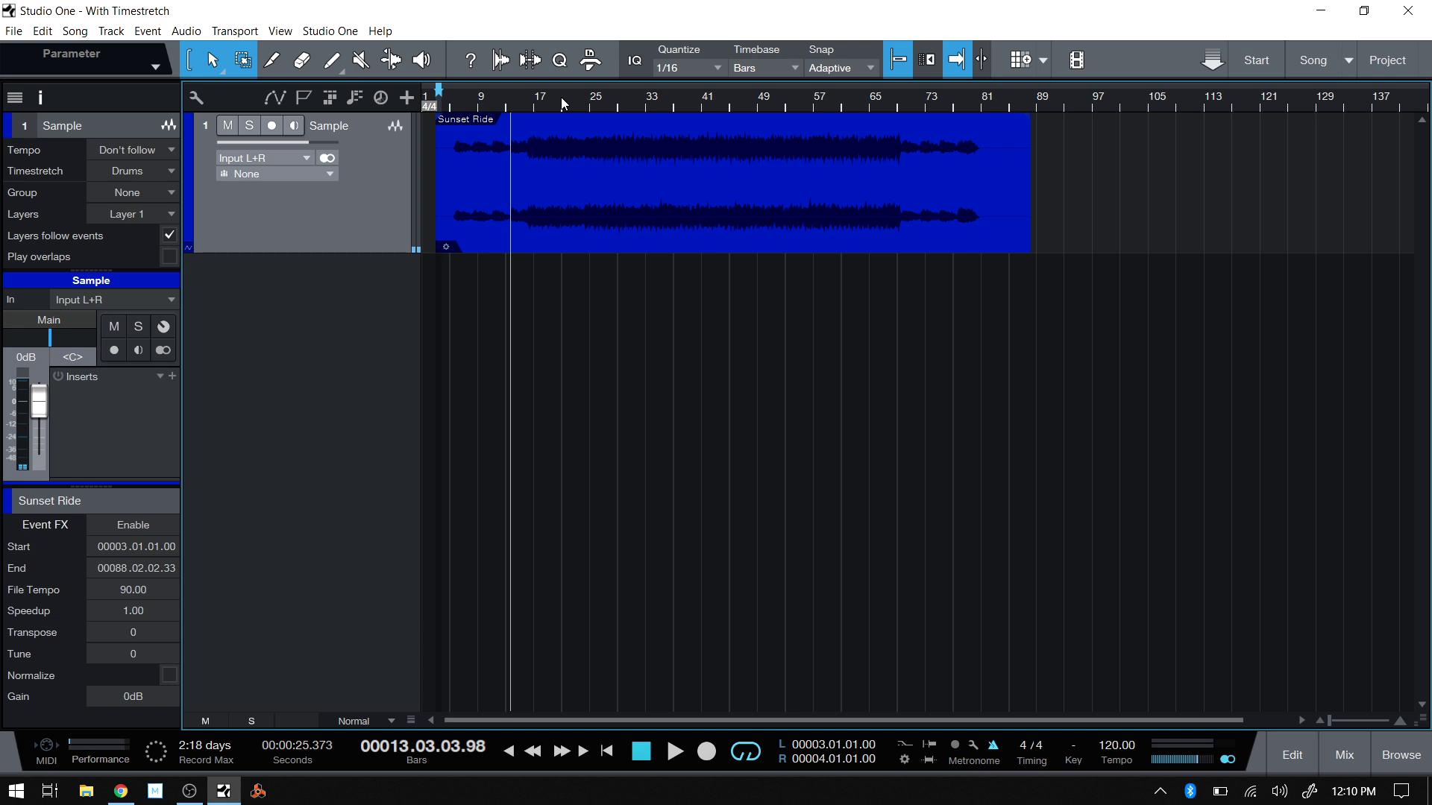
Shift the Sunset Ride clip earlier to start at 2.03.01.00 while playing around bar 16 with autoscroll off
scroll(649, 159, up, 5)
drag(609, 715, 553, 704)
drag(962, 224, 946, 214)
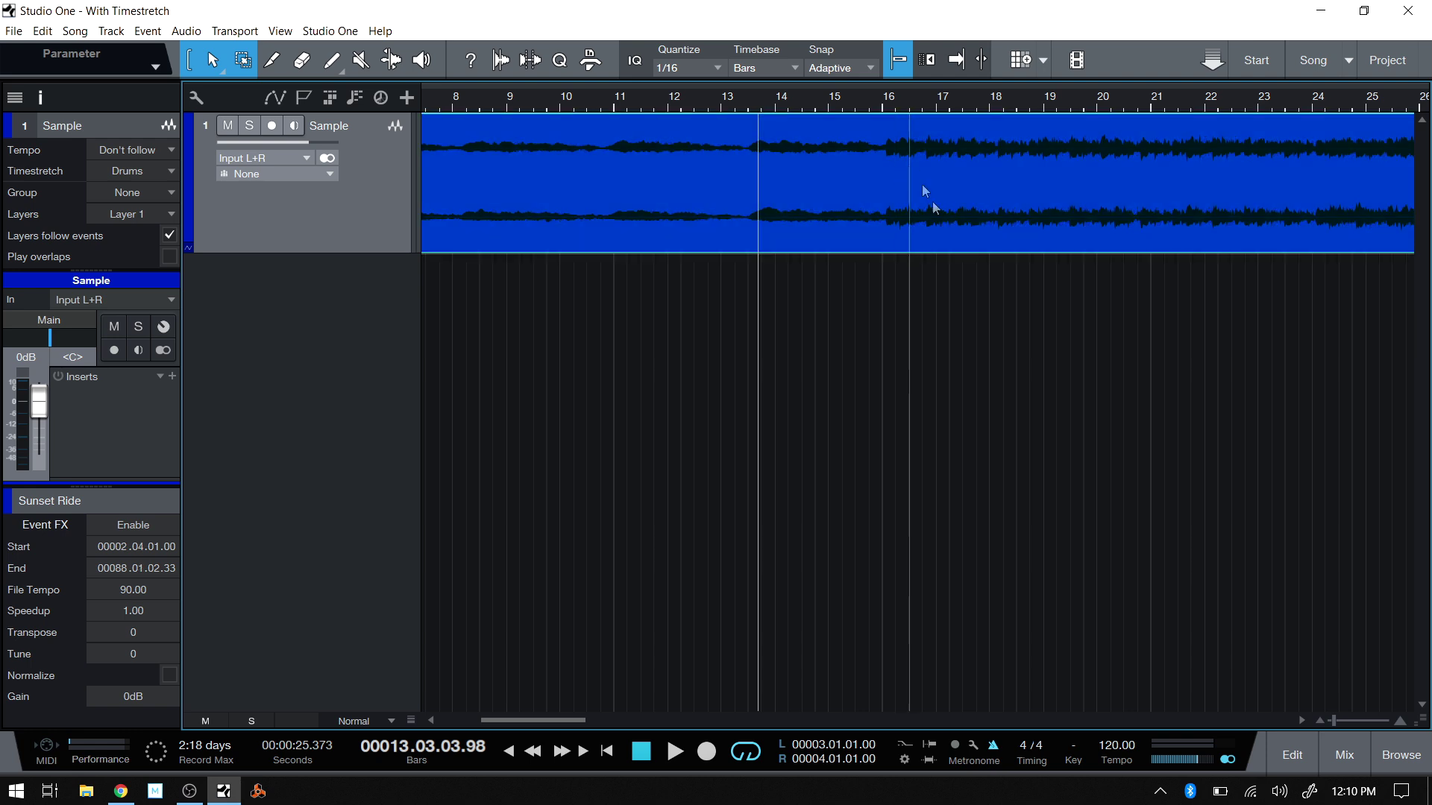
key(f)
key(space)
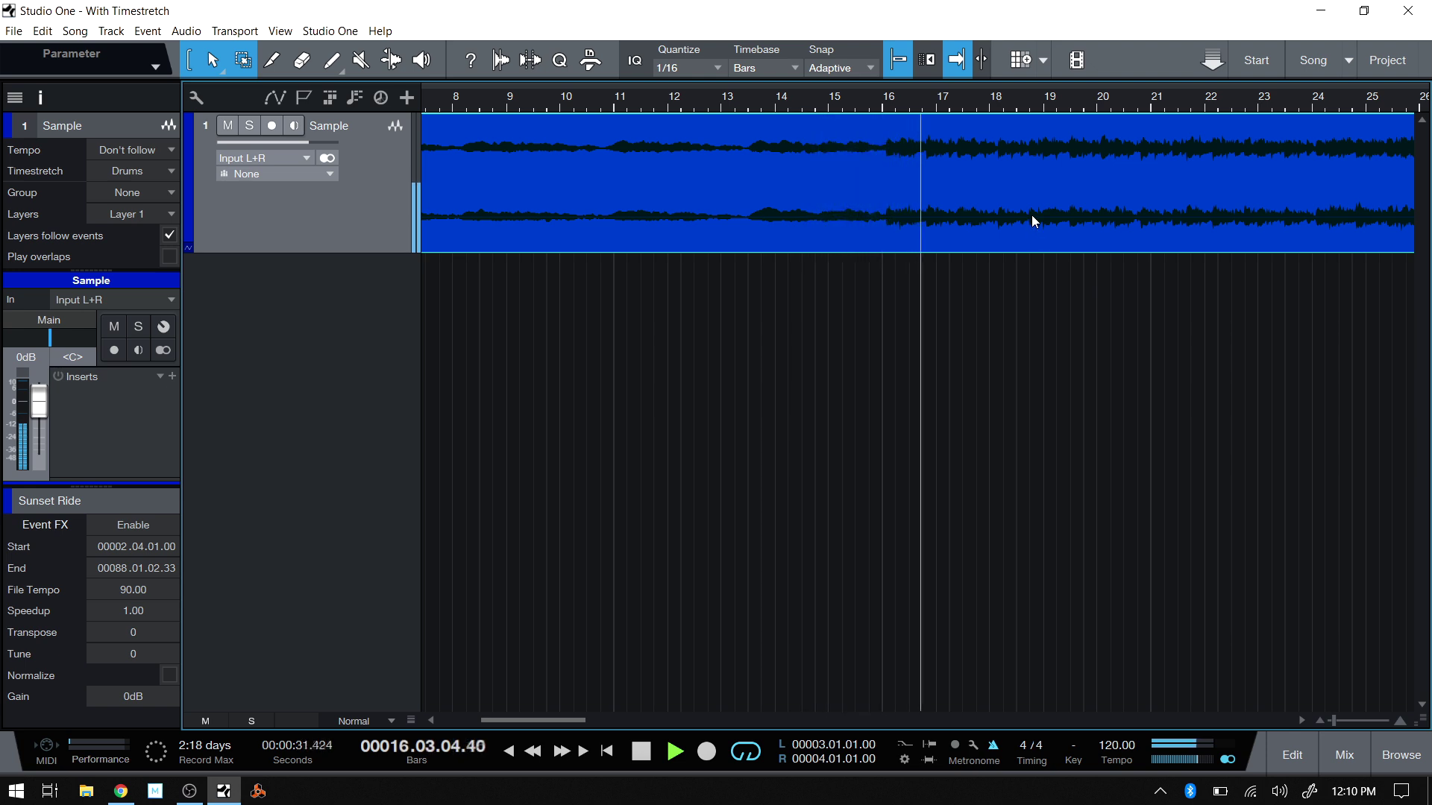
drag(1031, 215, 1022, 214)
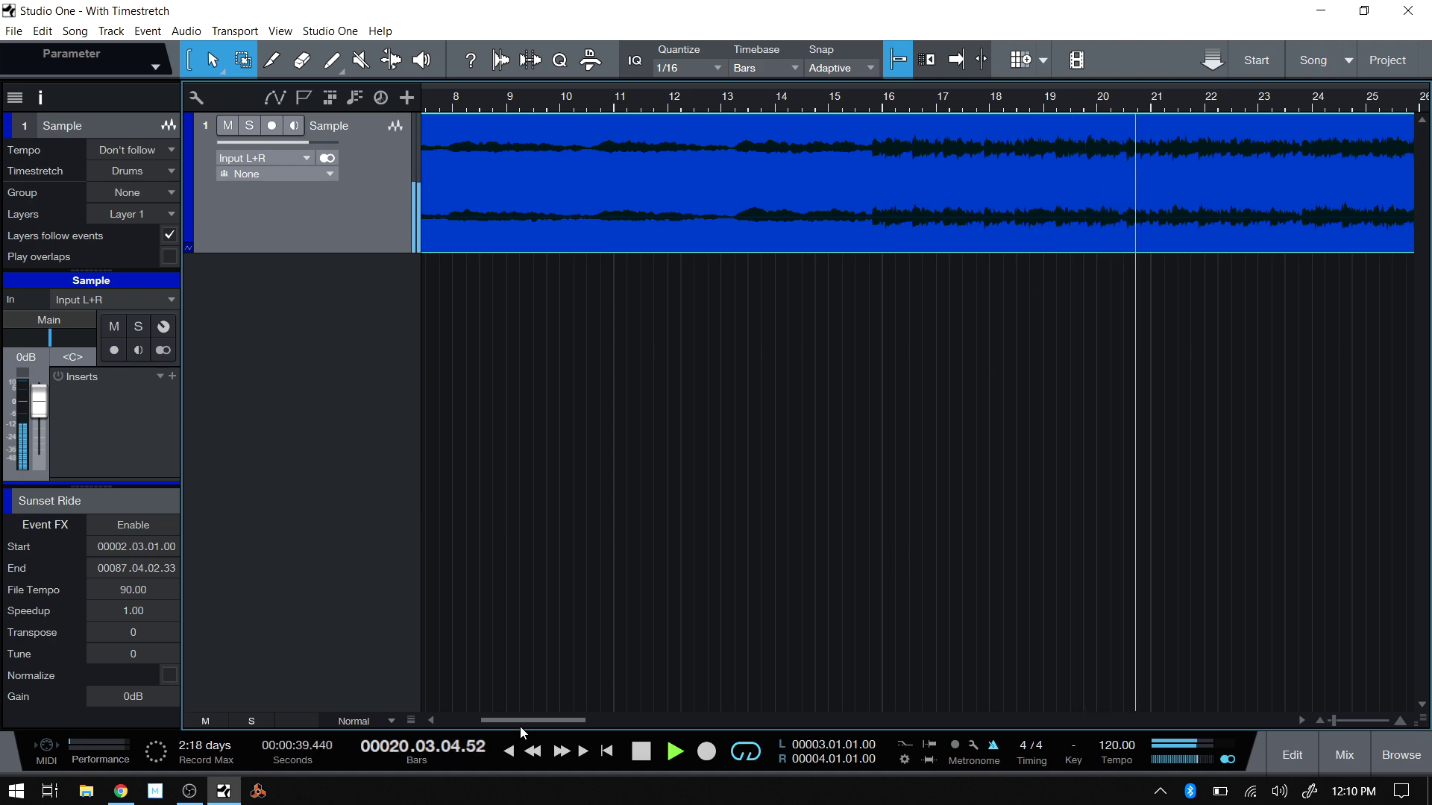
Play from around bar 27, shift the clip one more beat earlier to start at 2.02.01.00, and stop playback
drag(526, 719, 605, 712)
click(751, 104)
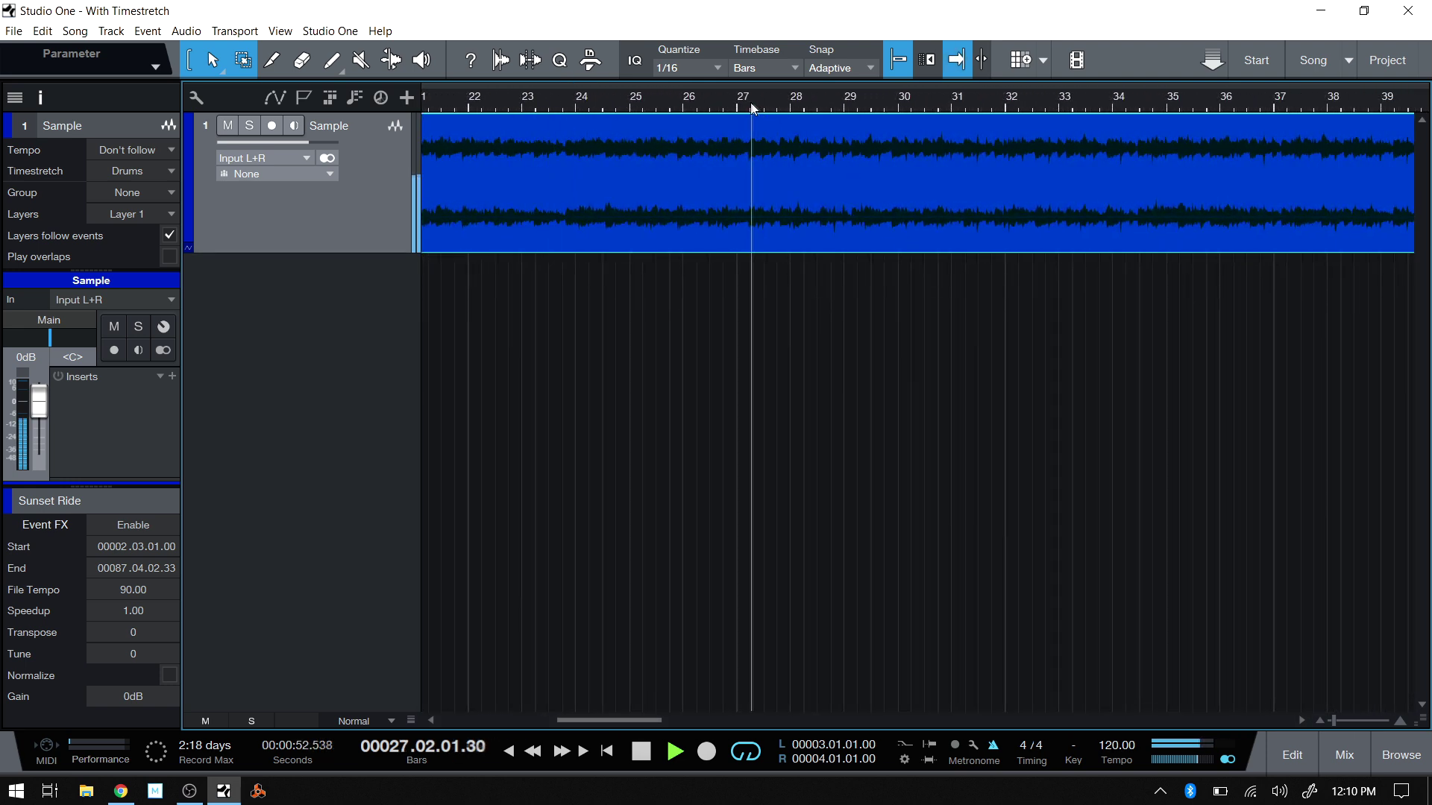
key(f)
drag(798, 194, 789, 194)
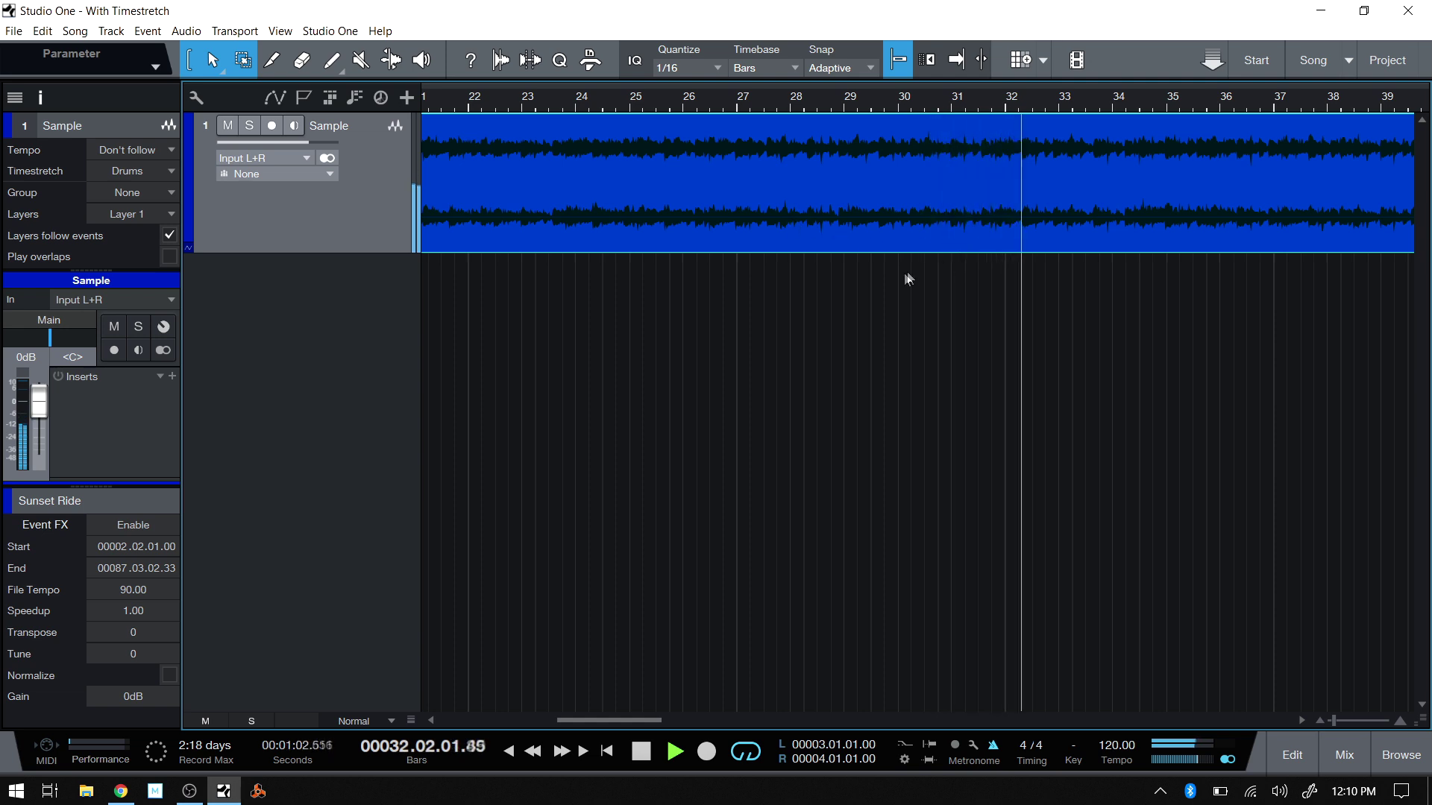
key(f)
key(space)
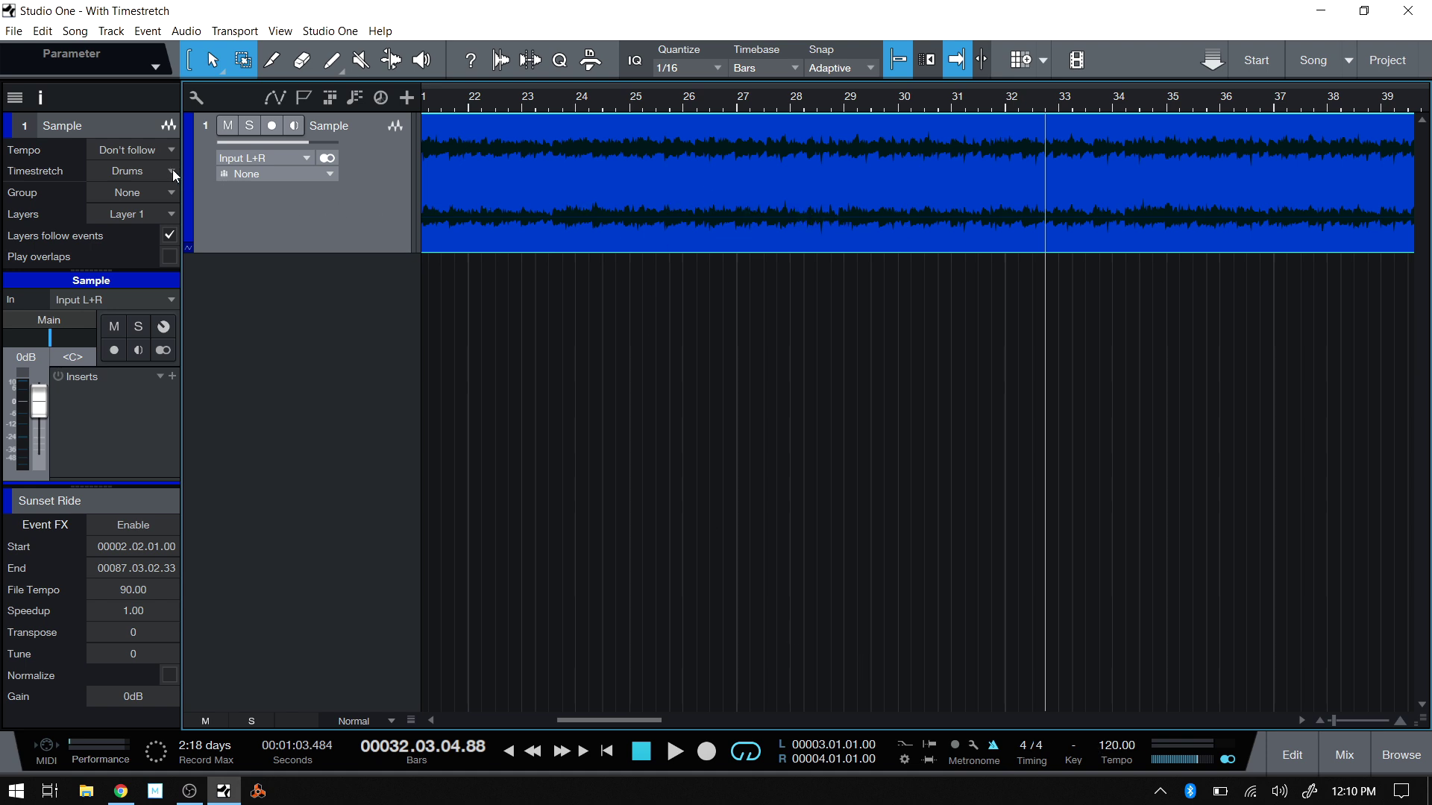
Set the Sample track's tempo mode to Timestretch, hide the inspector and start playback
click(154, 149)
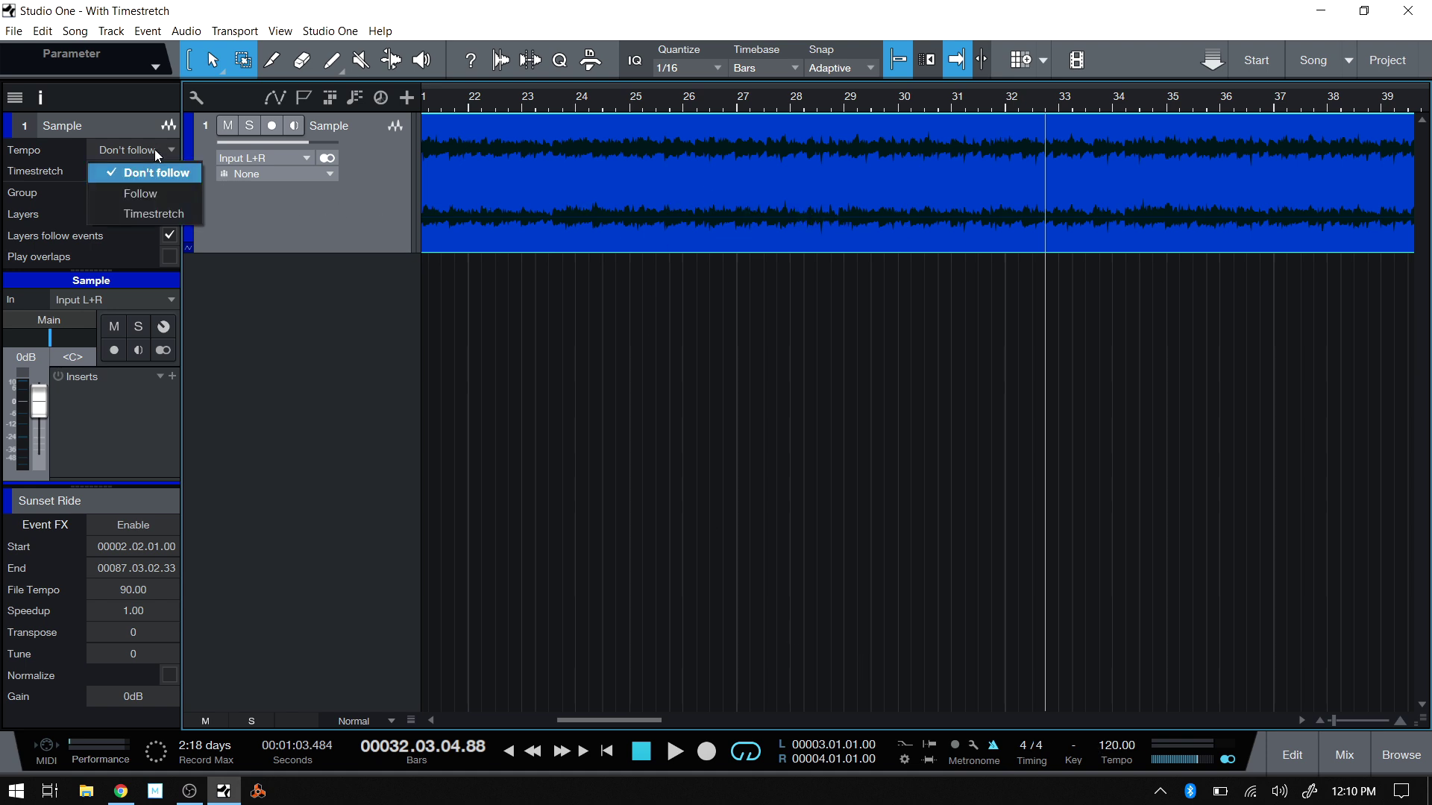
click(139, 212)
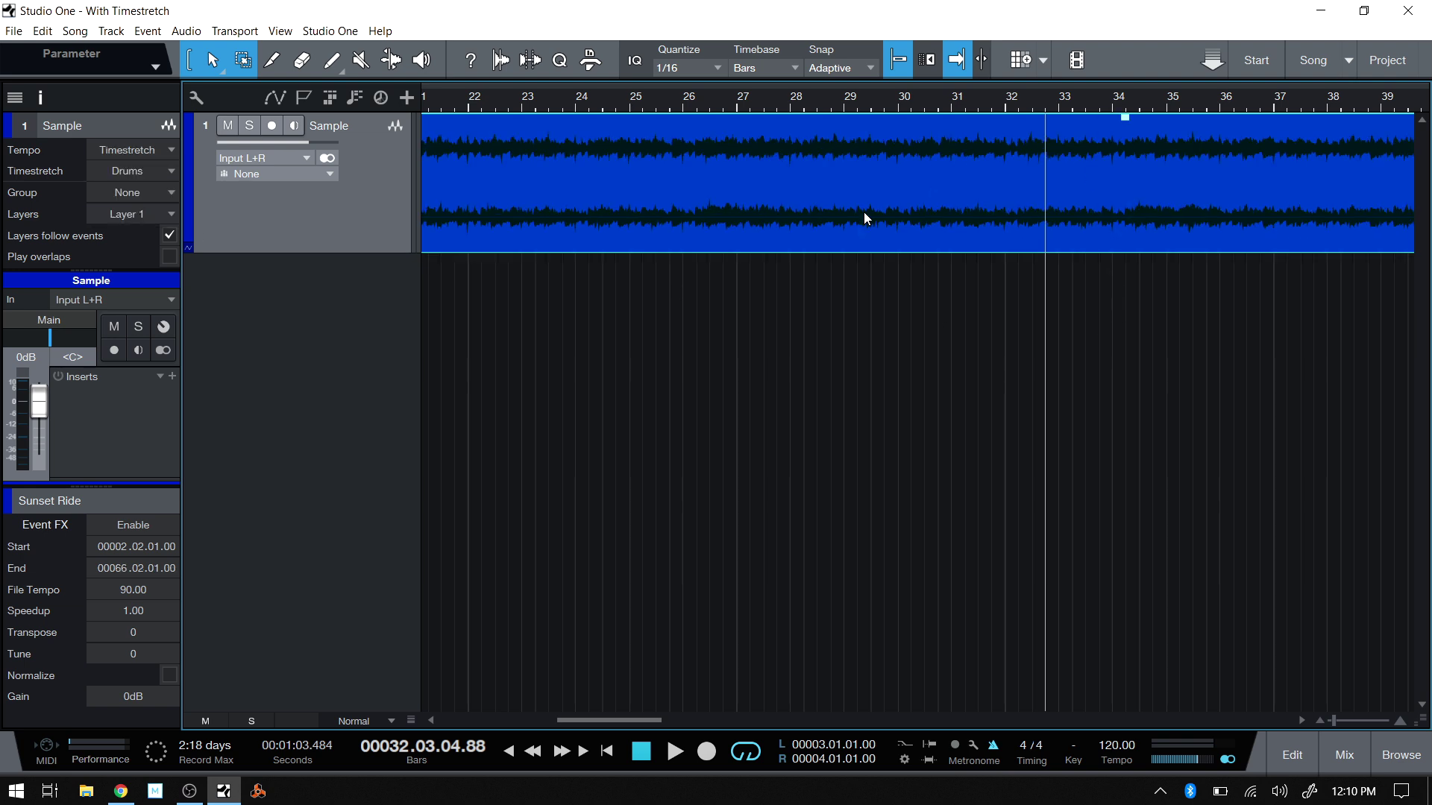
click(41, 97)
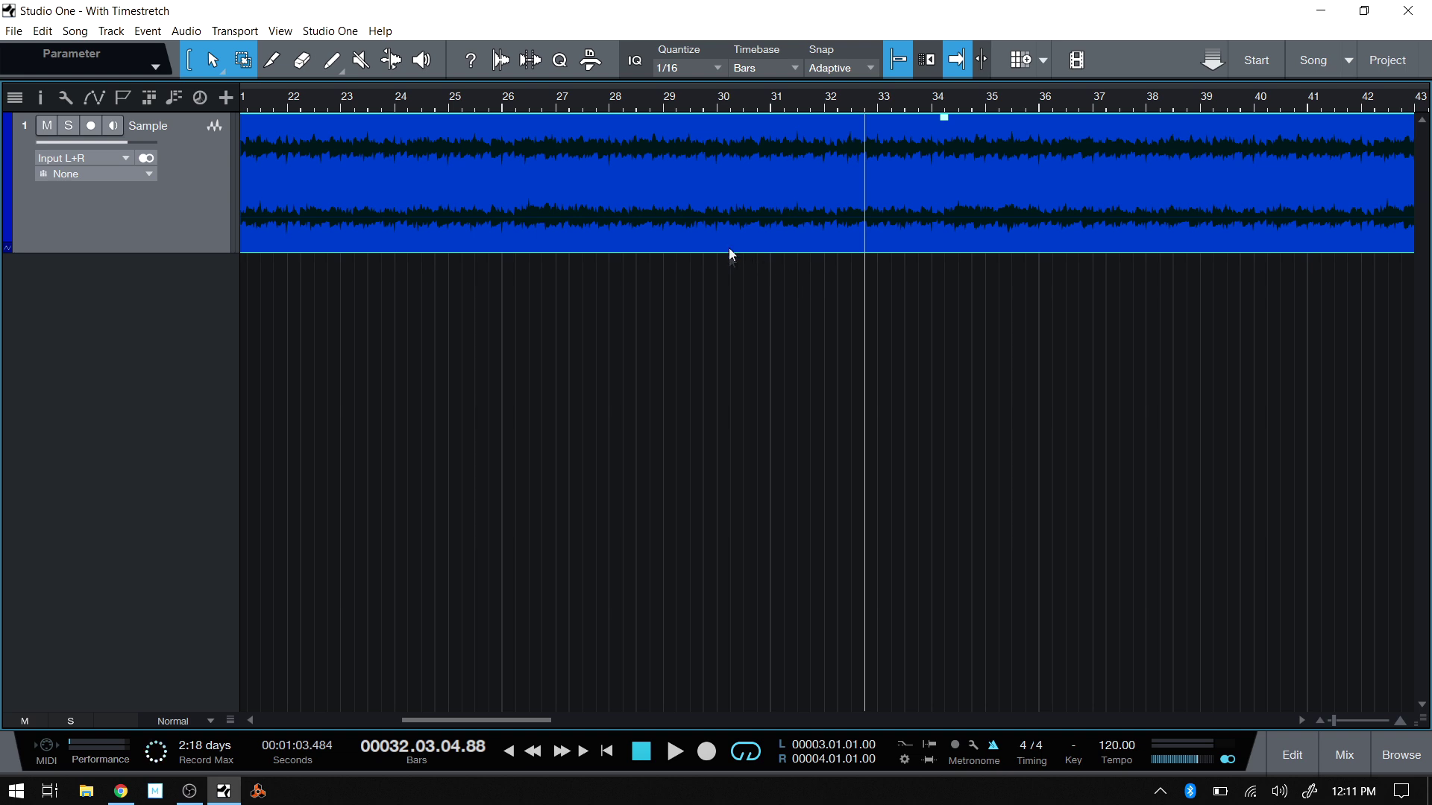
key(space)
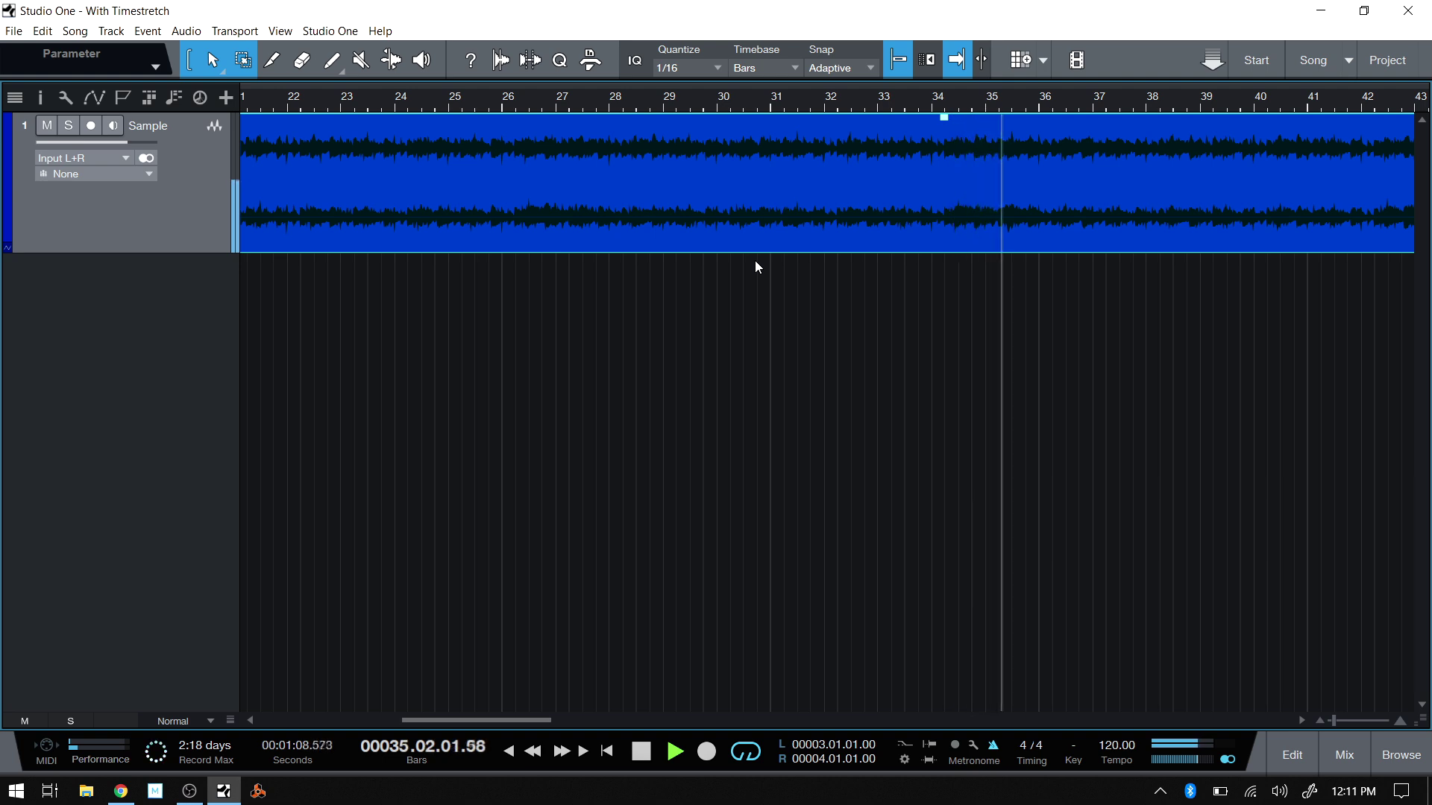
Change the song tempo to 100 while Sunset Ride plays, and stop playback
click(1114, 744)
text(100)
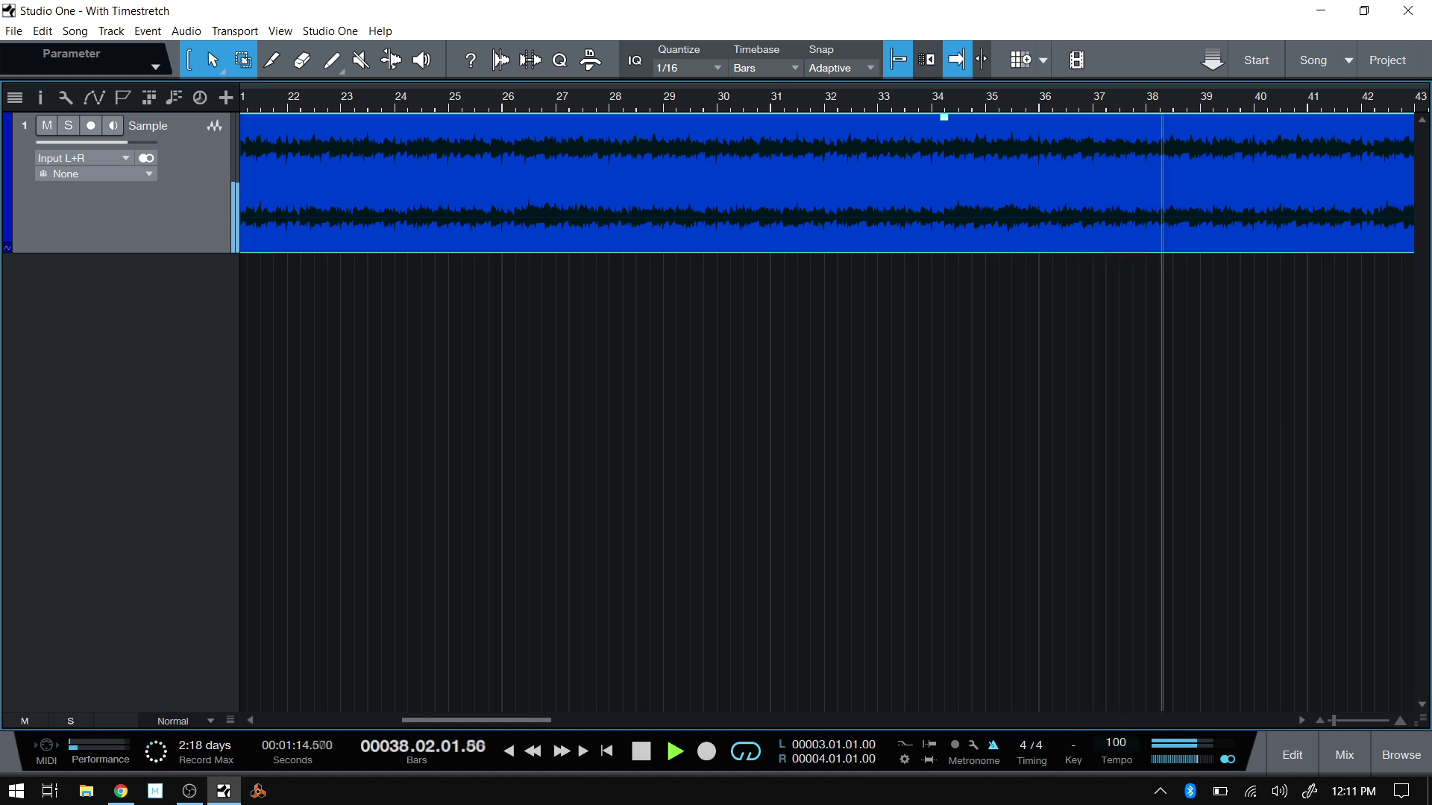
key(Return)
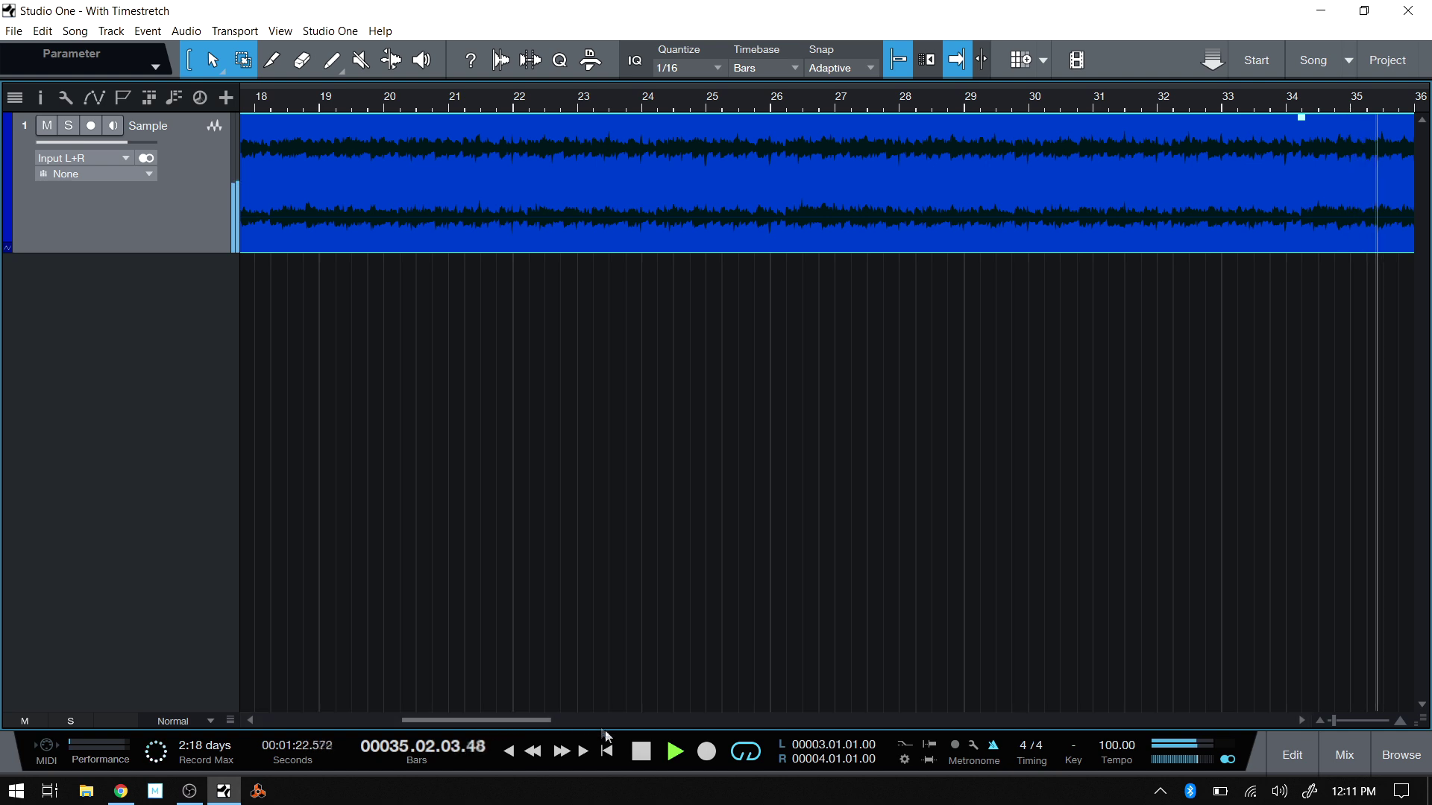
click(640, 753)
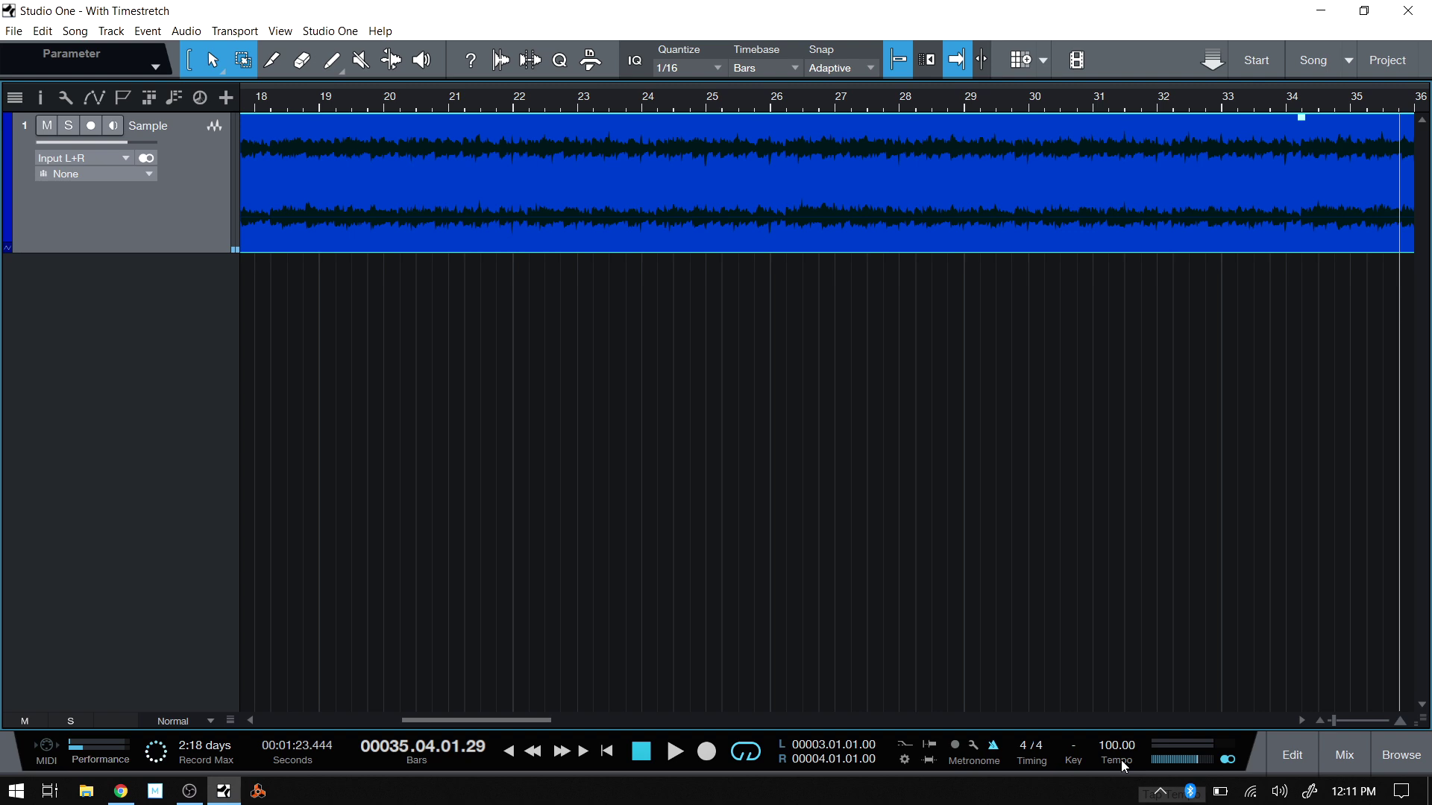
Review the Sunset Ride clip's file tempo and the Sample track's tempo mode, then hide the inspector again
right_click(807, 226)
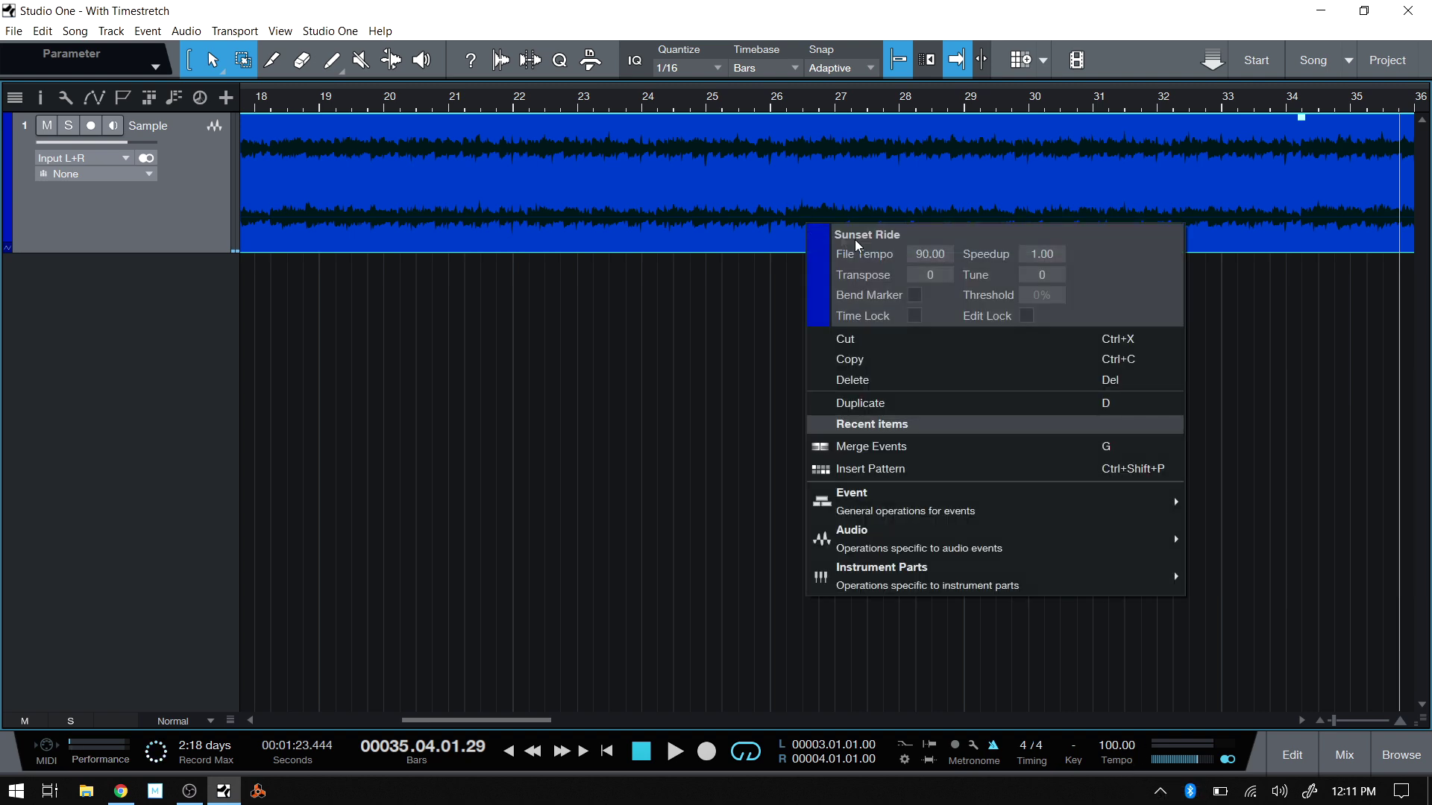
click(498, 388)
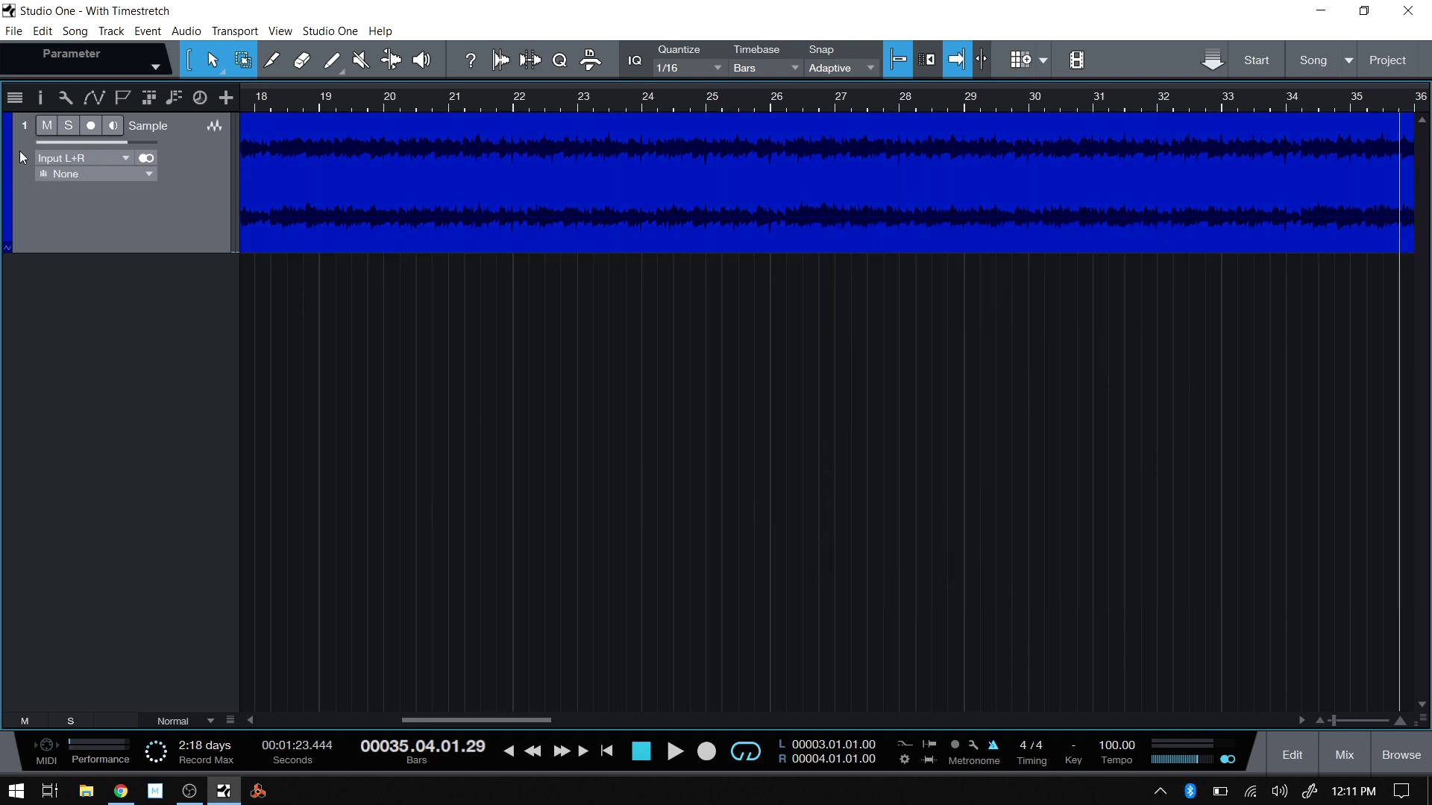
click(39, 98)
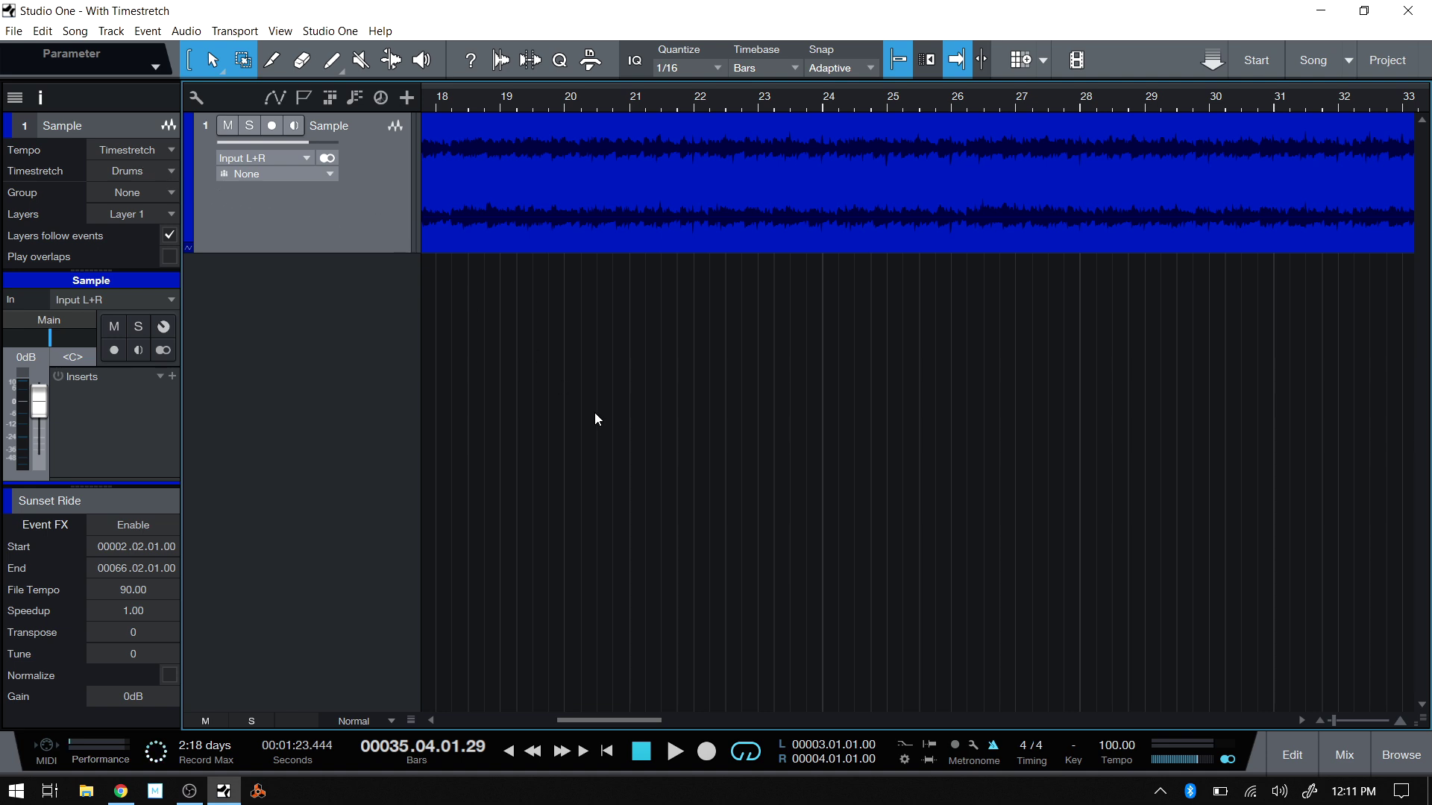
click(40, 97)
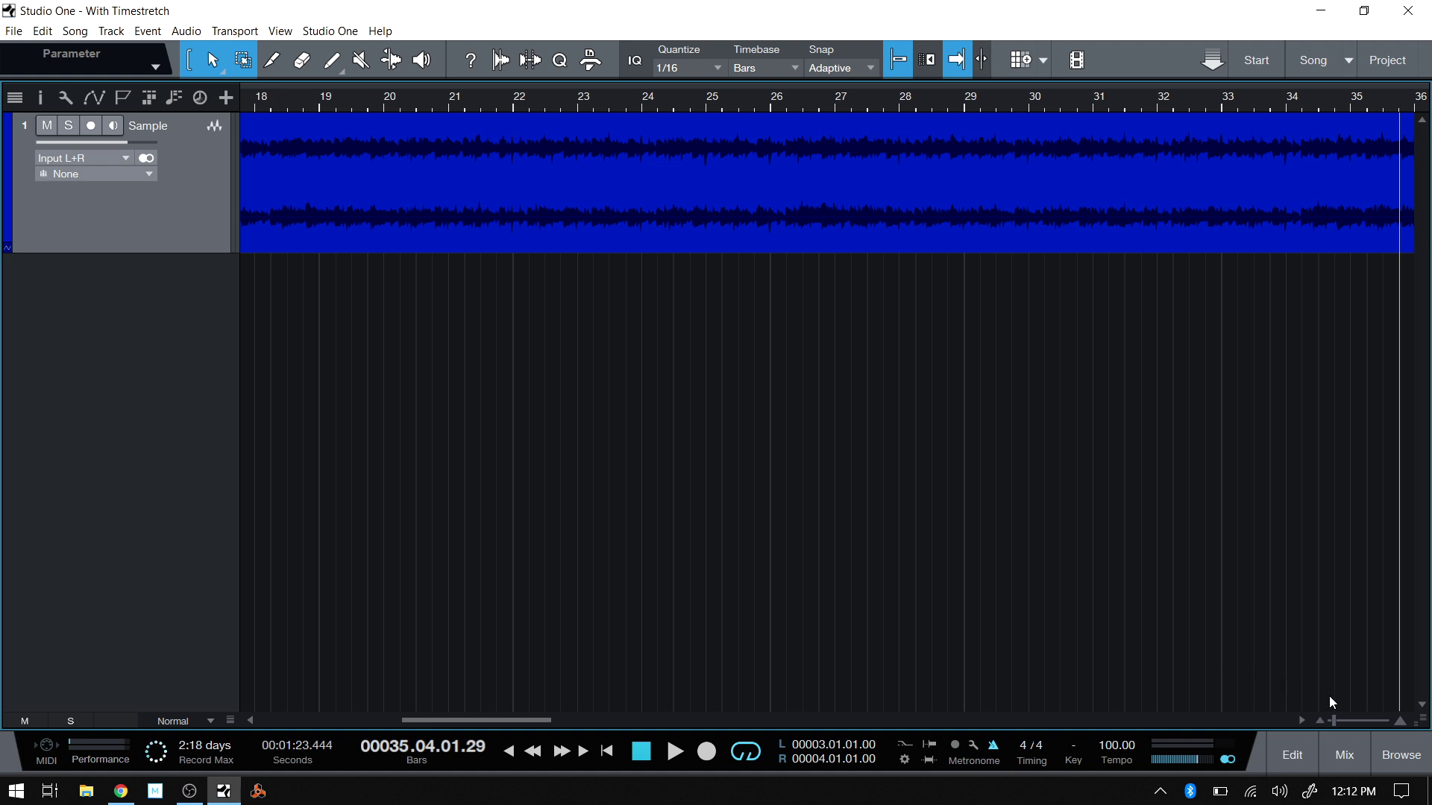
Switch to the Traditional Sample song and move the SampleOne window toward the track list
click(1346, 66)
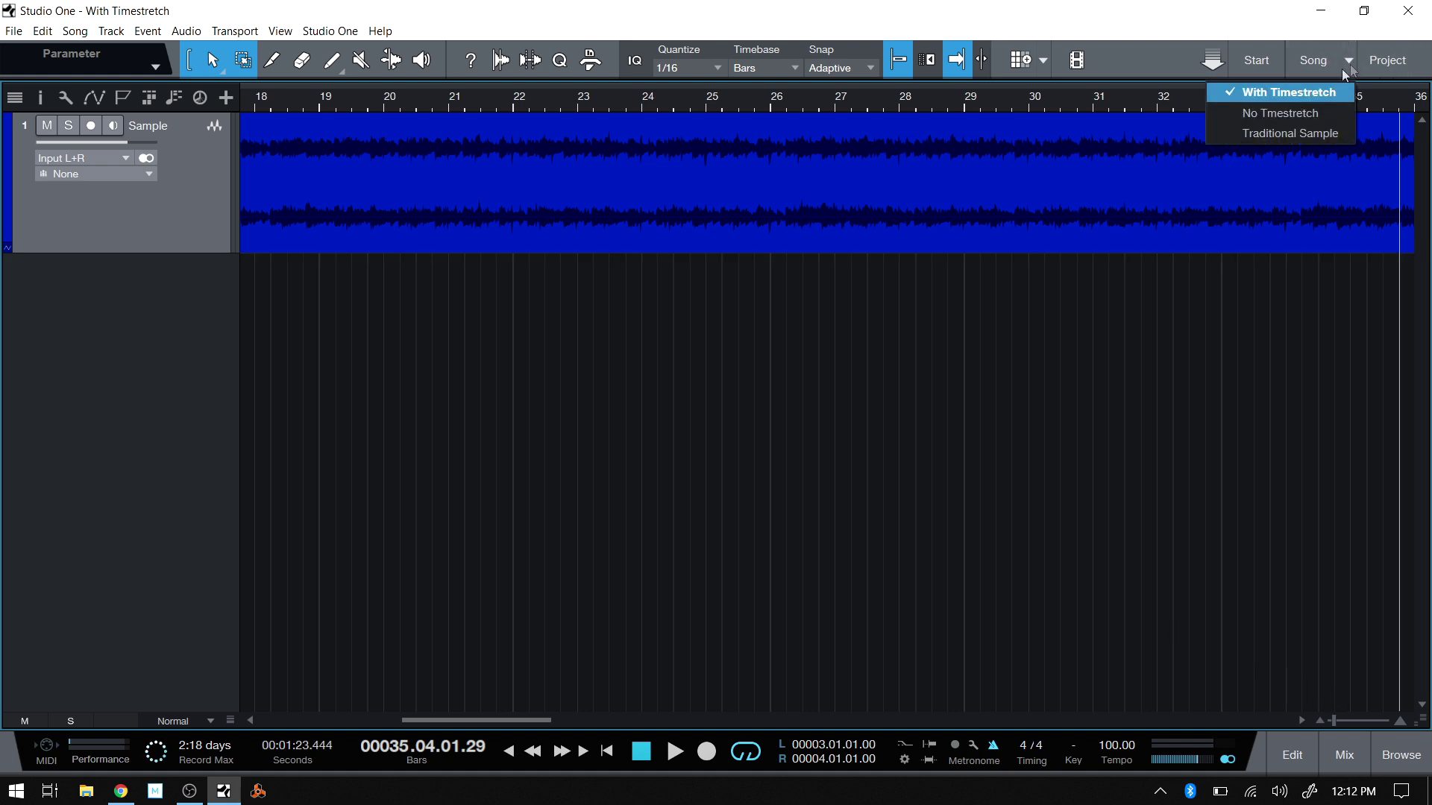
click(1286, 134)
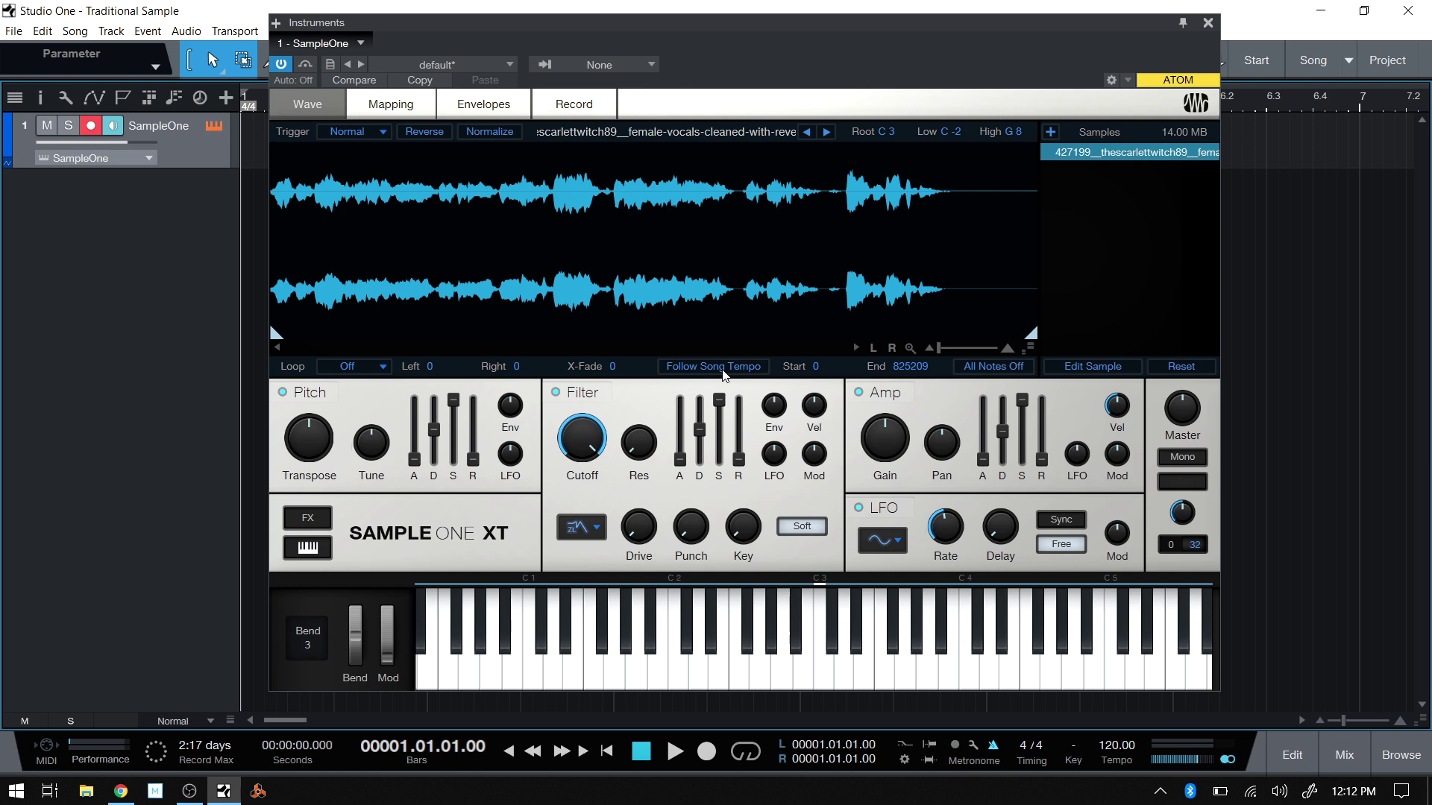
drag(770, 17, 610, 23)
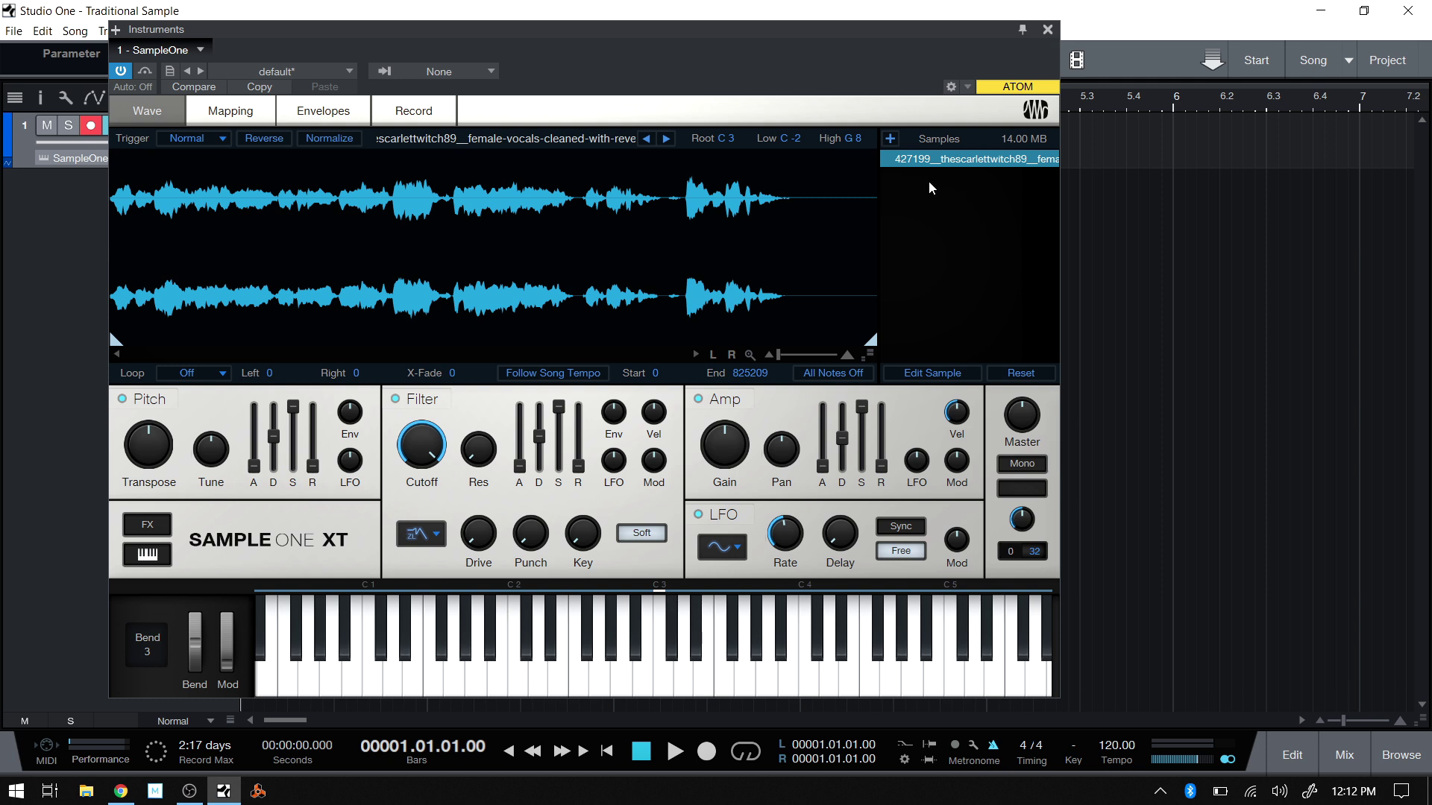
Audition the female vocal sample at C3, at a low note and in a sweep up the SampleOne keyboard
click(663, 669)
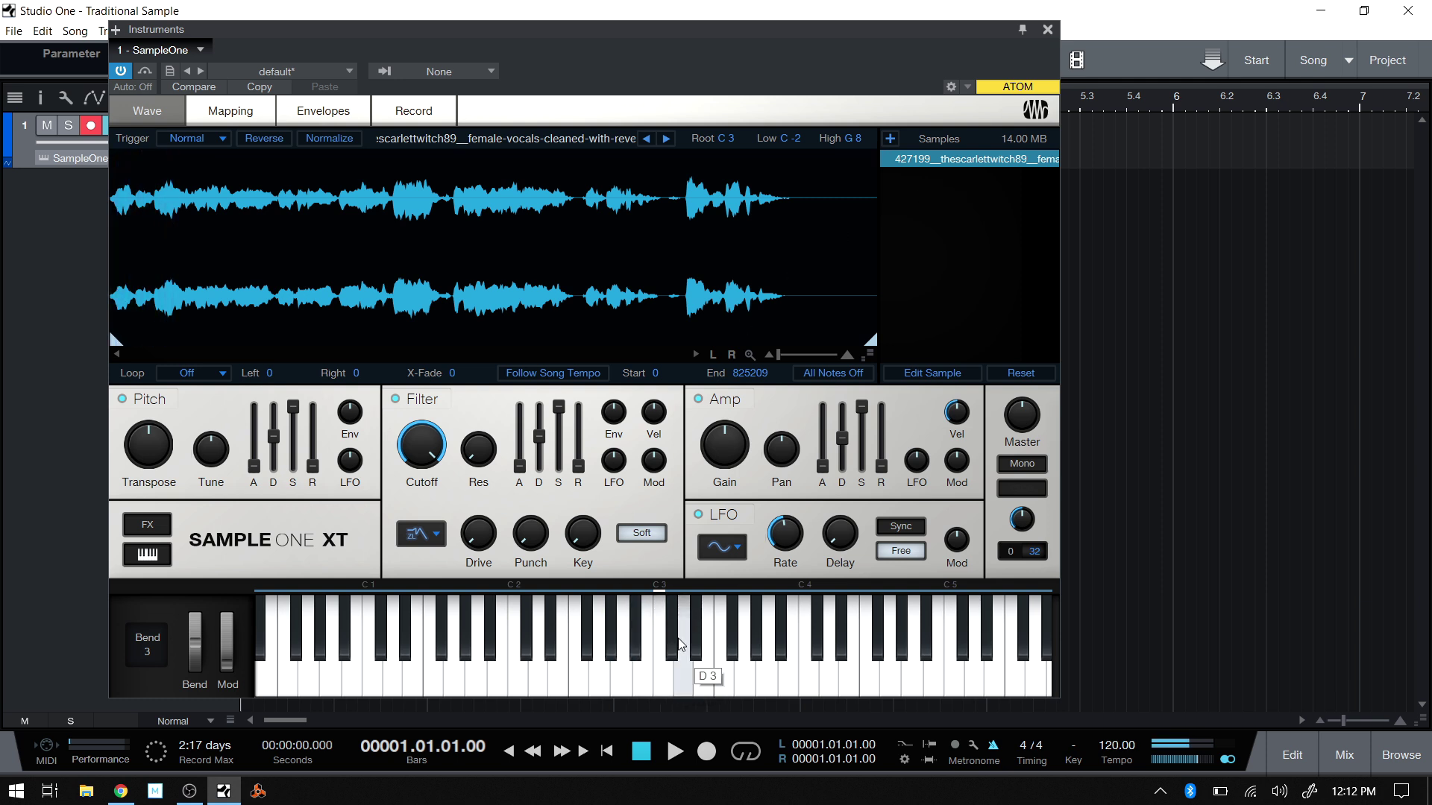
click(392, 682)
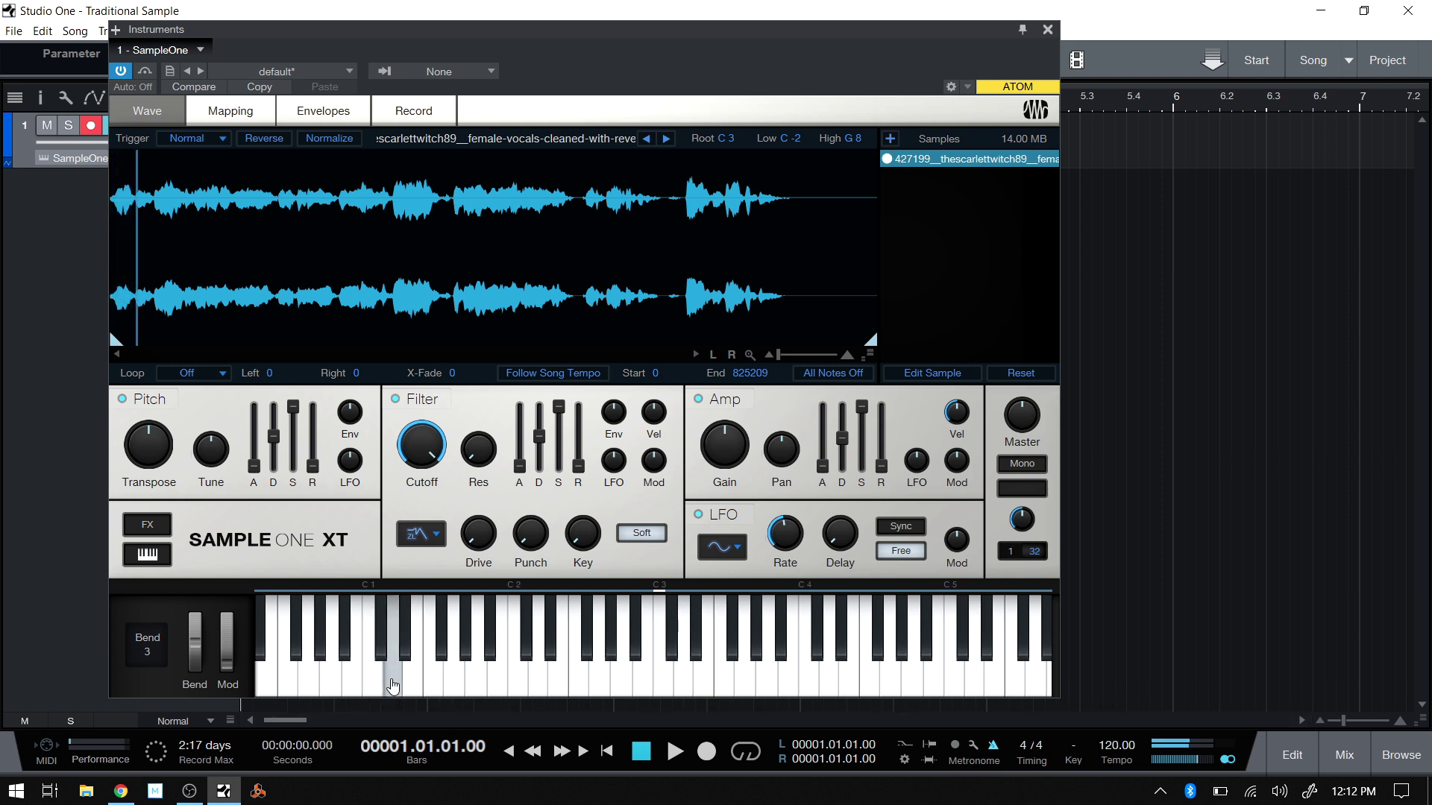
drag(392, 685, 996, 684)
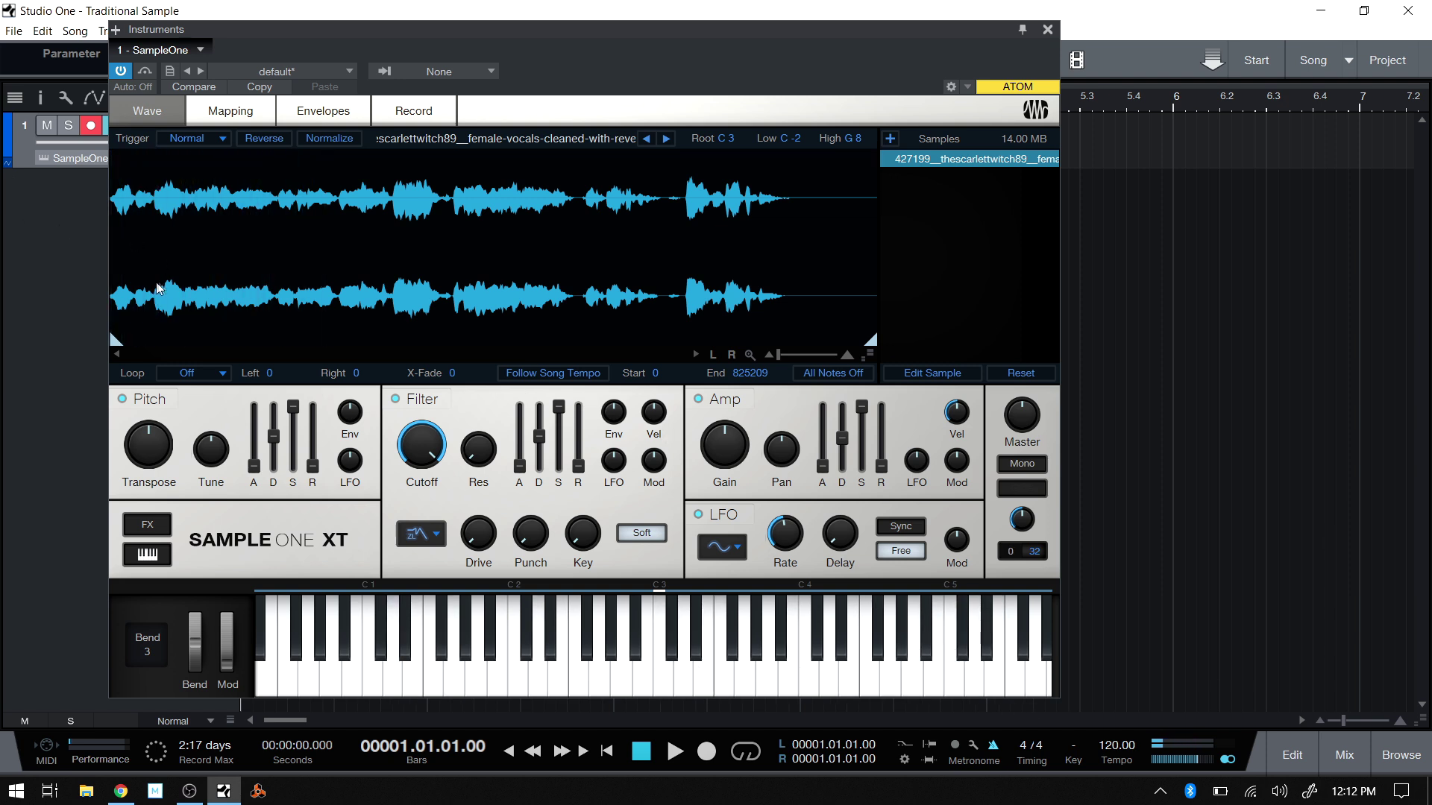
Turn on Follow Song Tempo for the vocal sample and audition it at C3, at a low note and at high notes
click(553, 375)
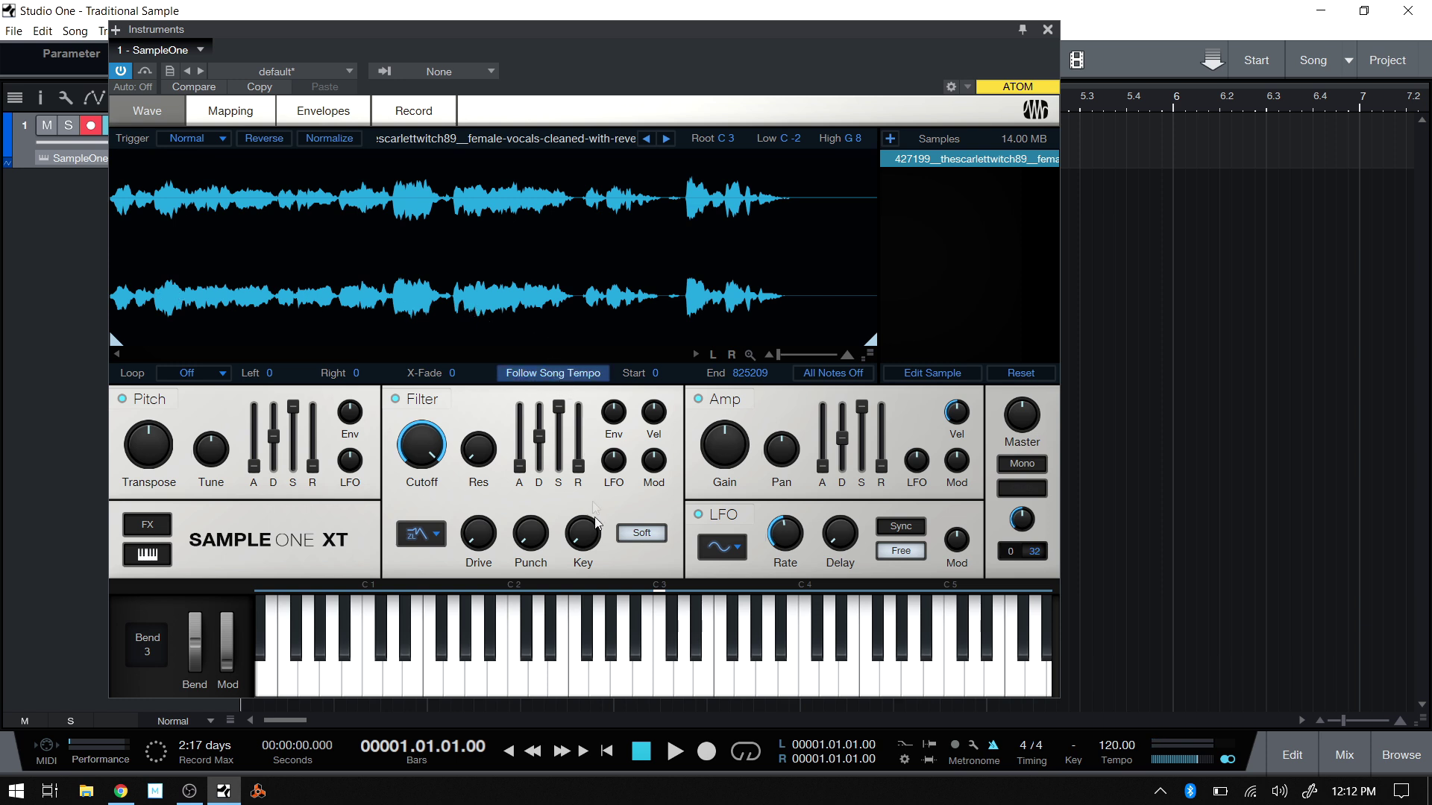
drag(666, 687, 666, 688)
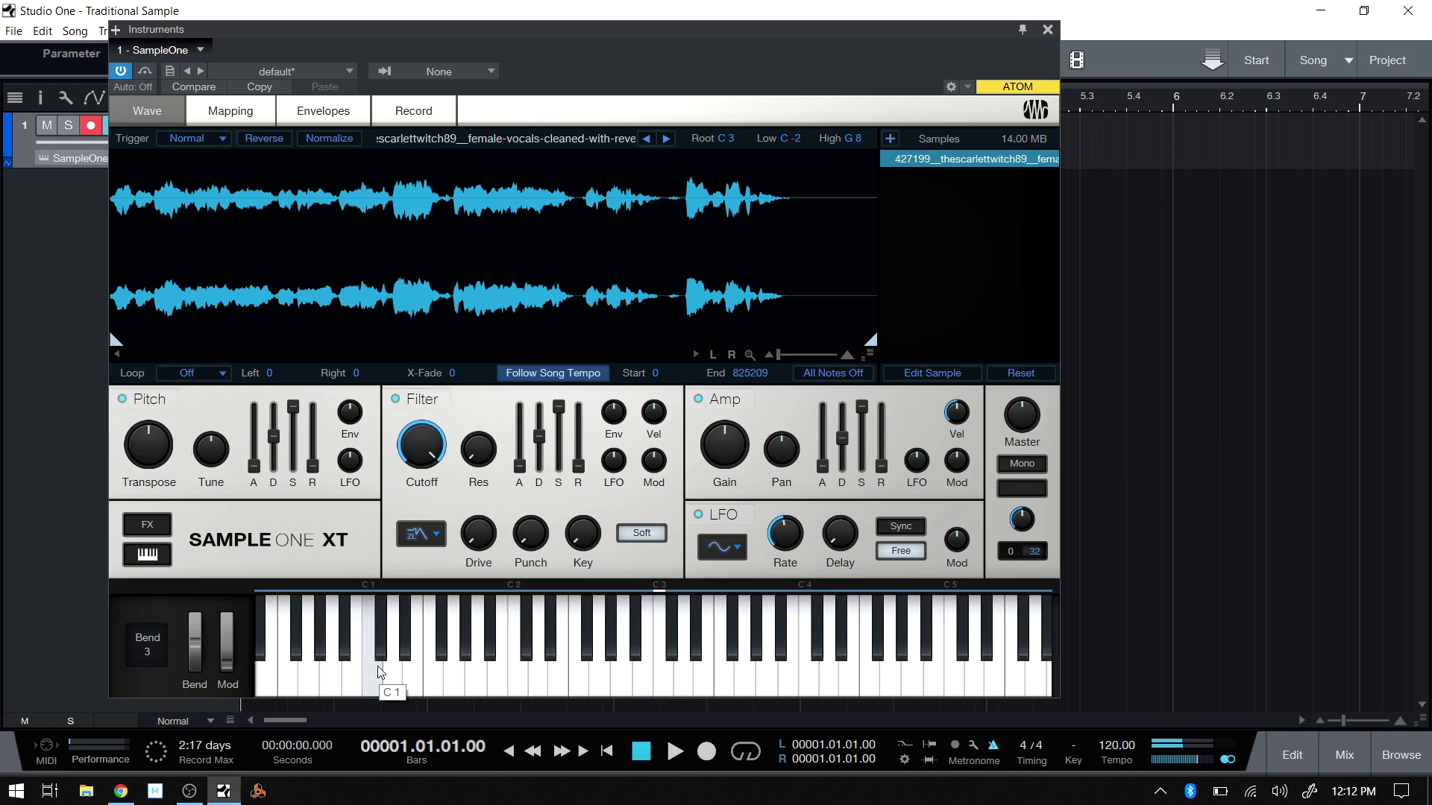
drag(442, 690, 444, 692)
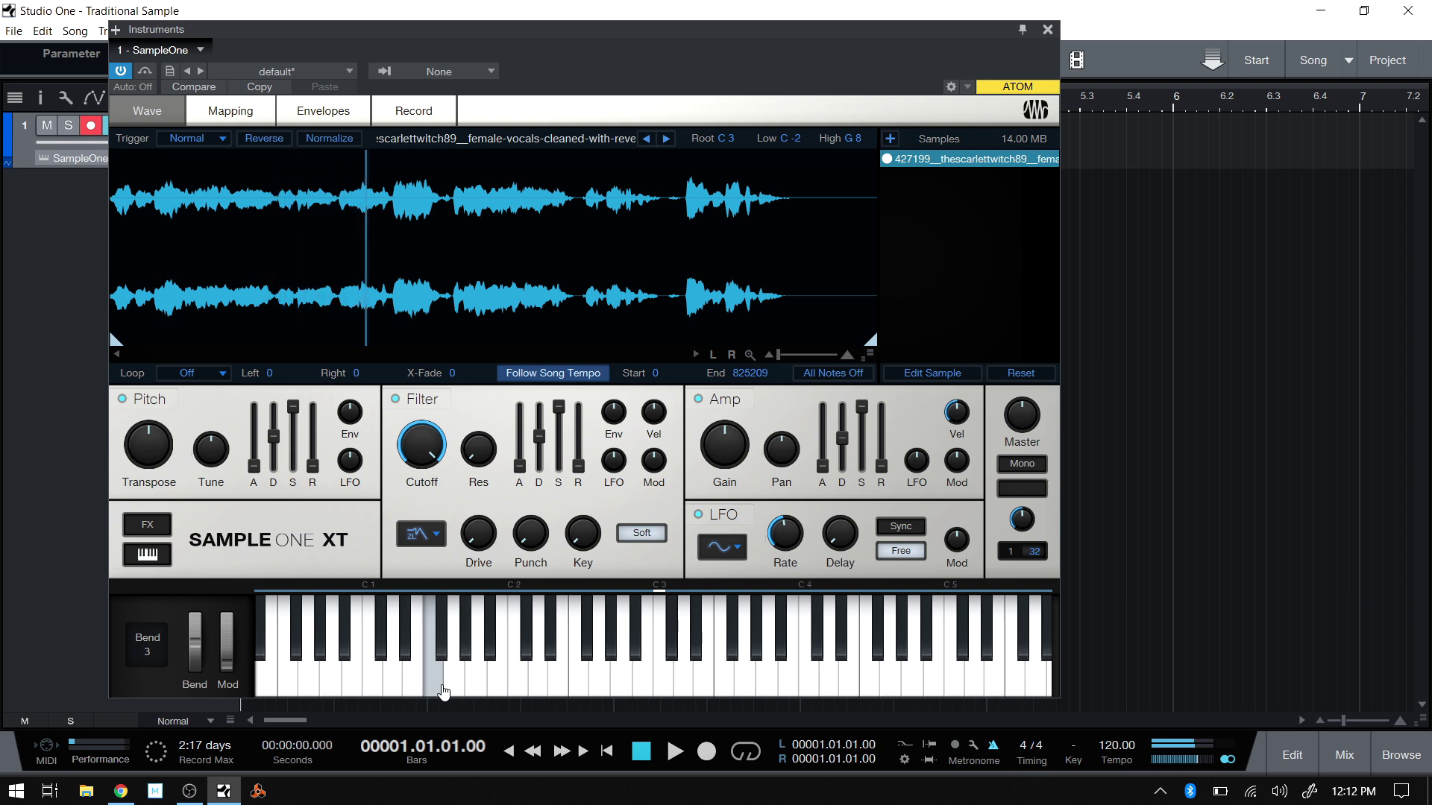
click(871, 692)
click(969, 692)
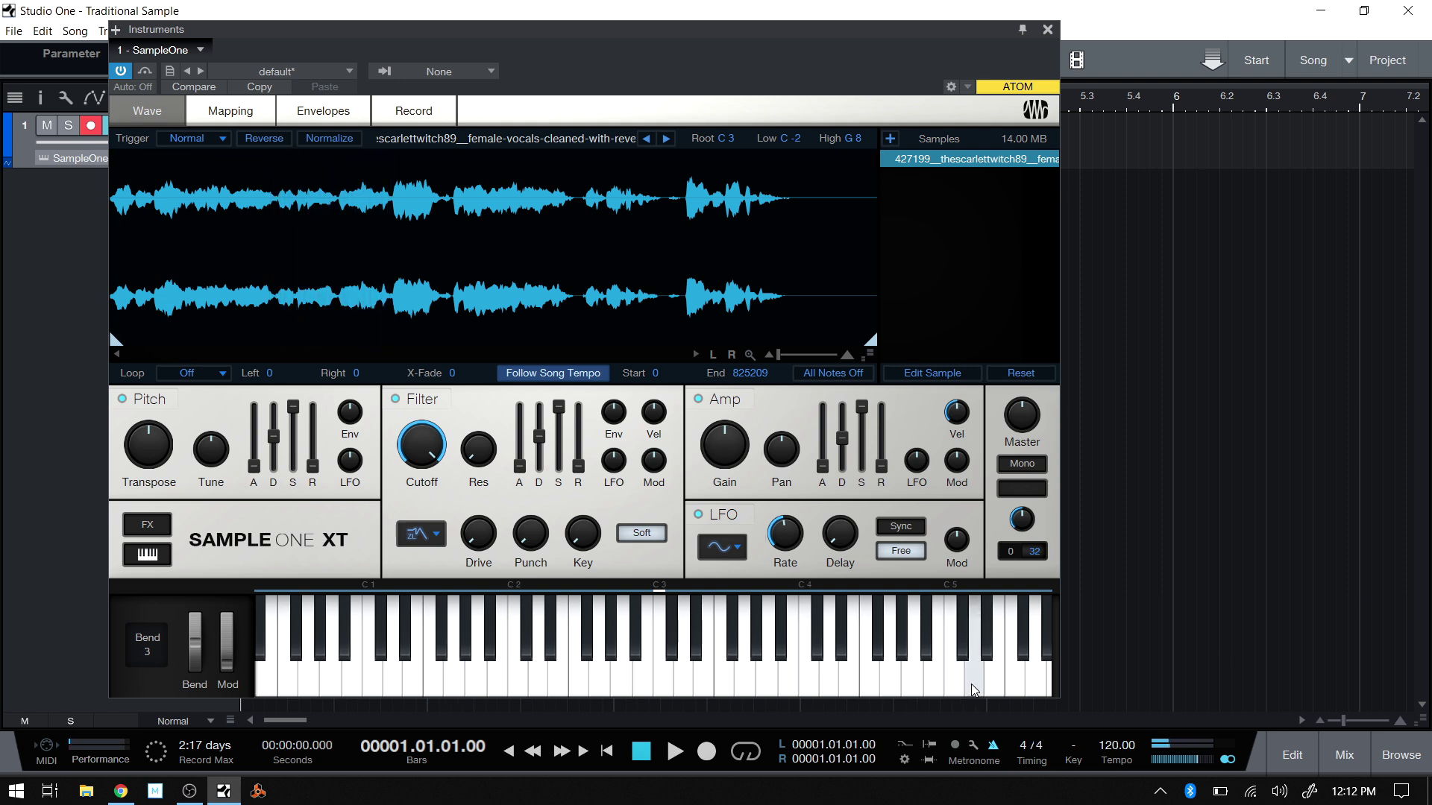
click(971, 689)
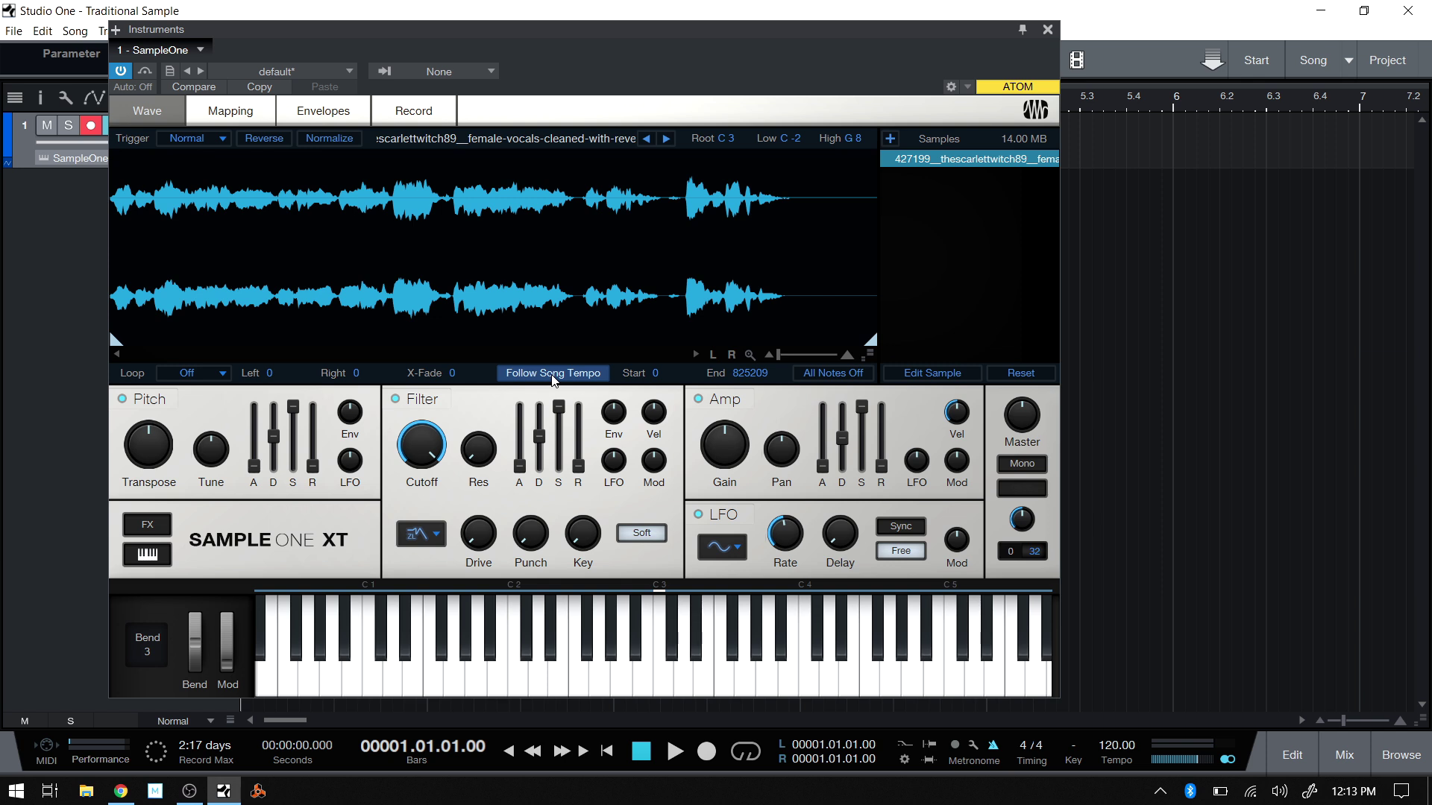
Close the SampleOne window and add the PreSonus Impact instrument to the song as a new track
click(1047, 30)
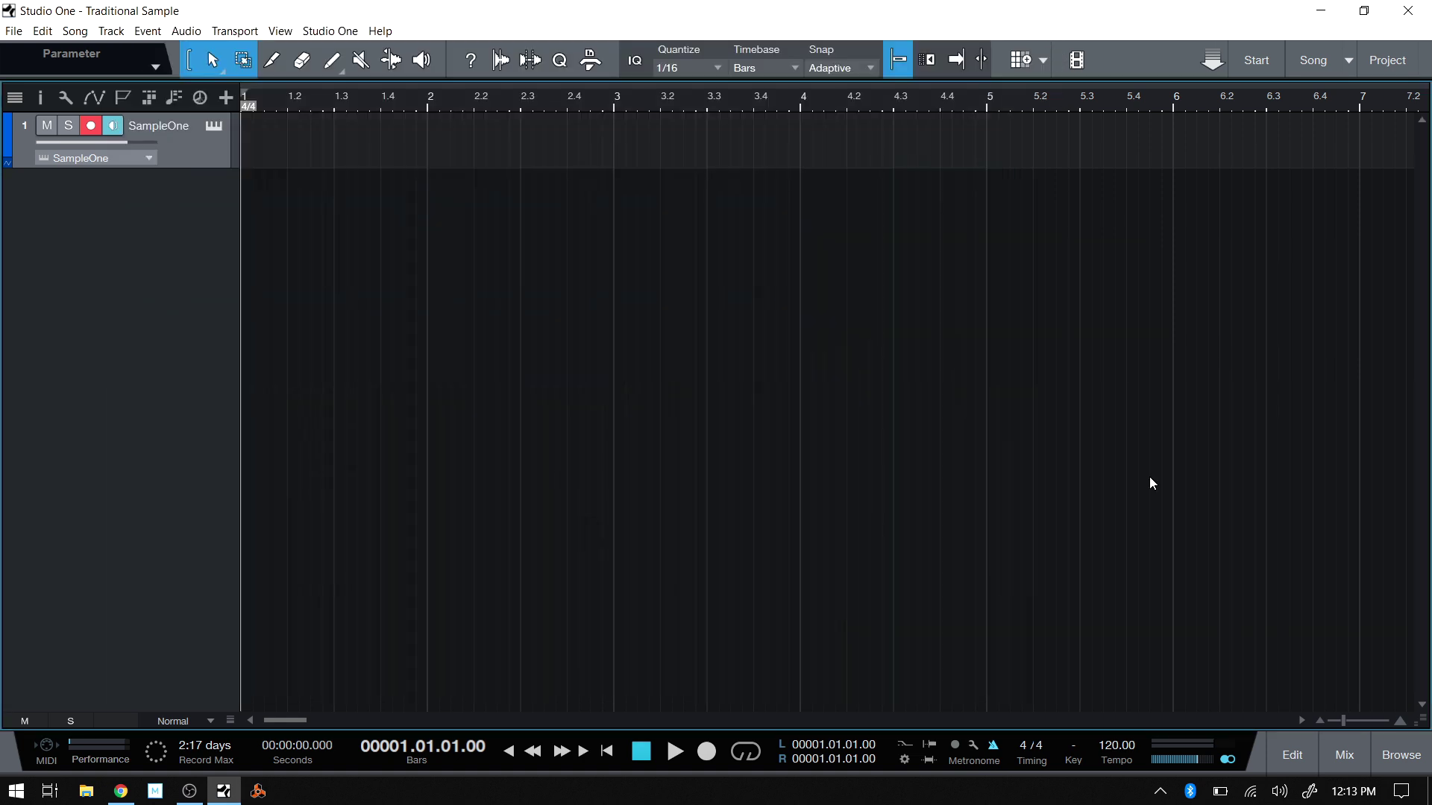
click(1402, 754)
click(1184, 104)
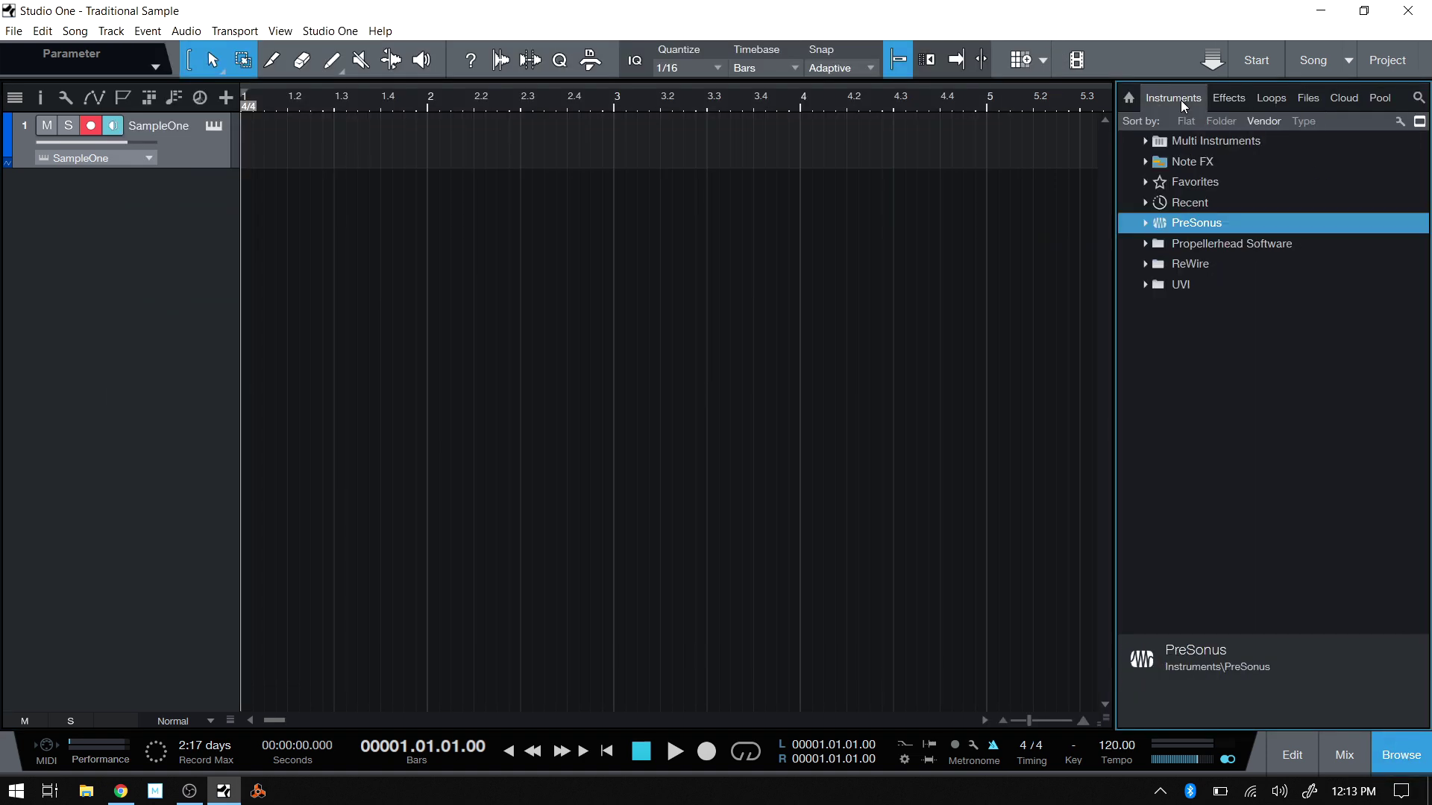
click(1146, 224)
drag(1217, 307, 620, 427)
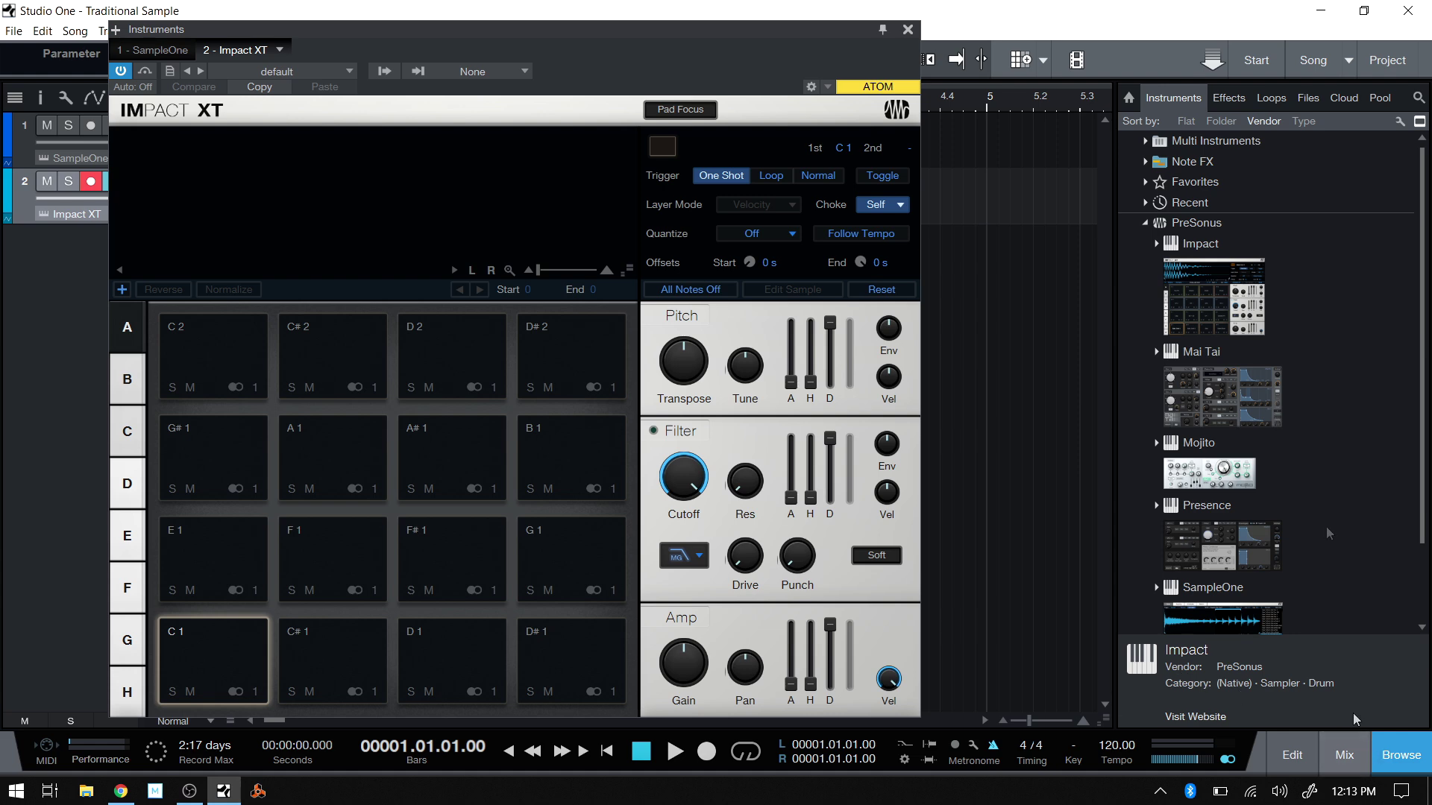
Load the Creepin' 140 bpm 21 808 A min loop from EDM > Bass > dark onto pad C 1 and raise its gain
click(1272, 99)
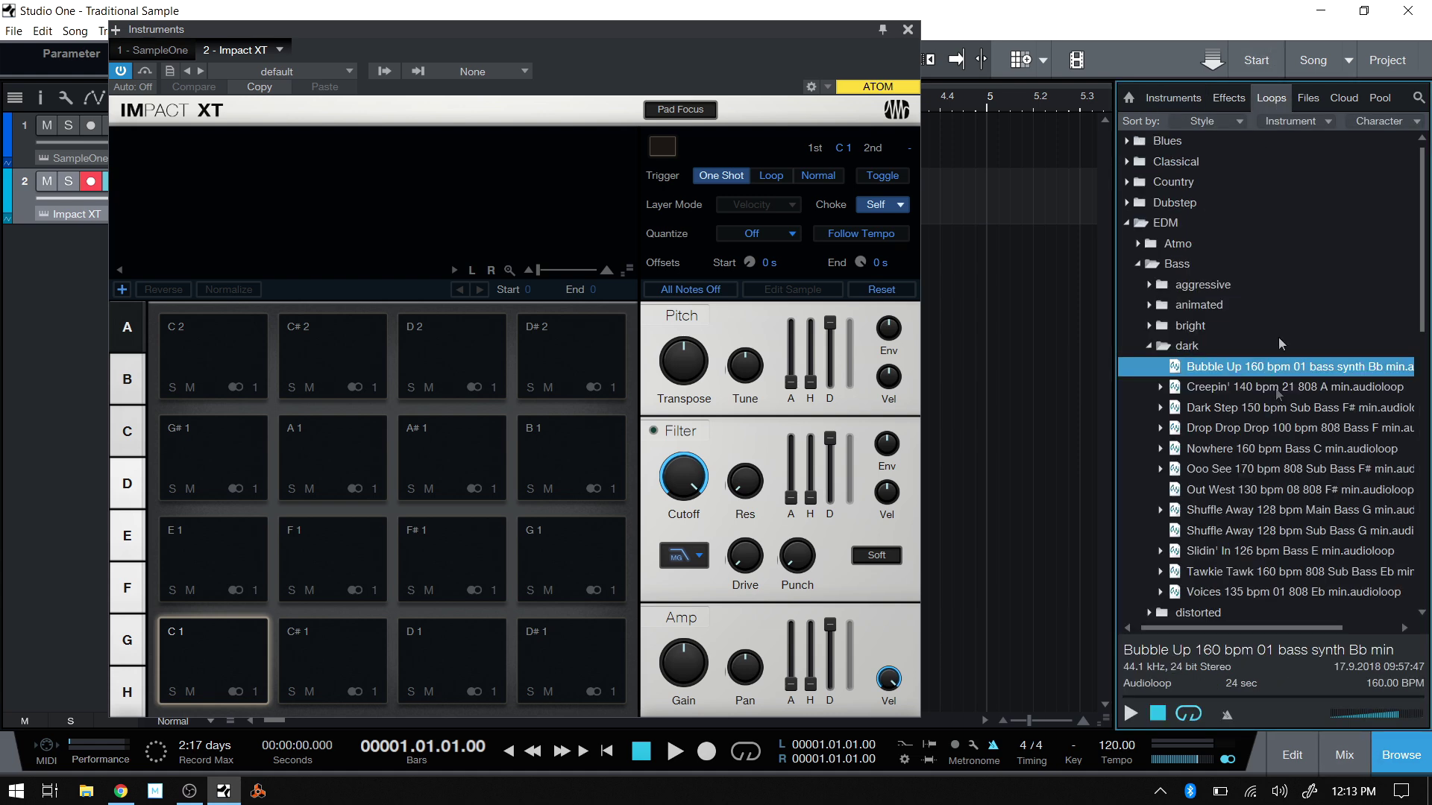
click(1293, 388)
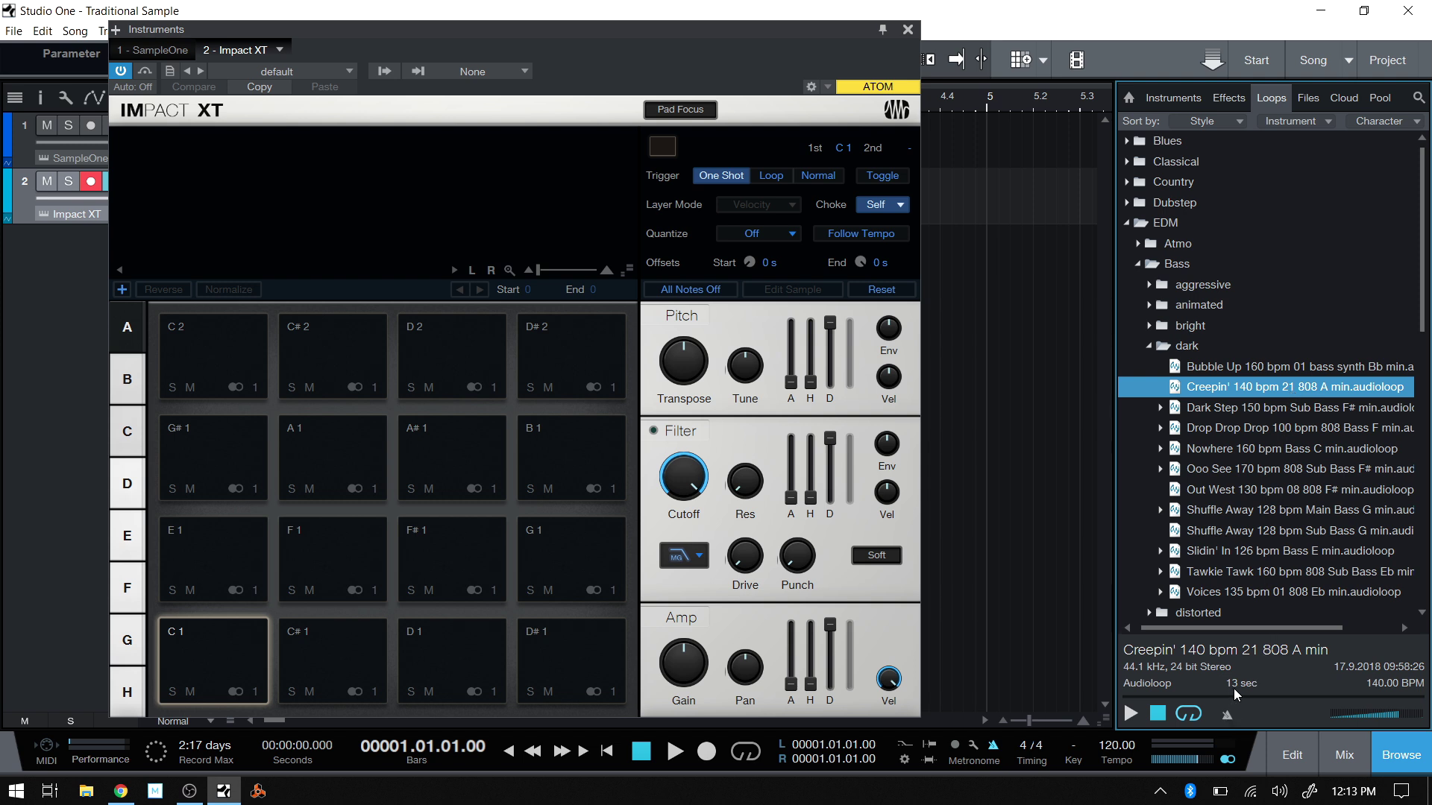
drag(1278, 392, 196, 691)
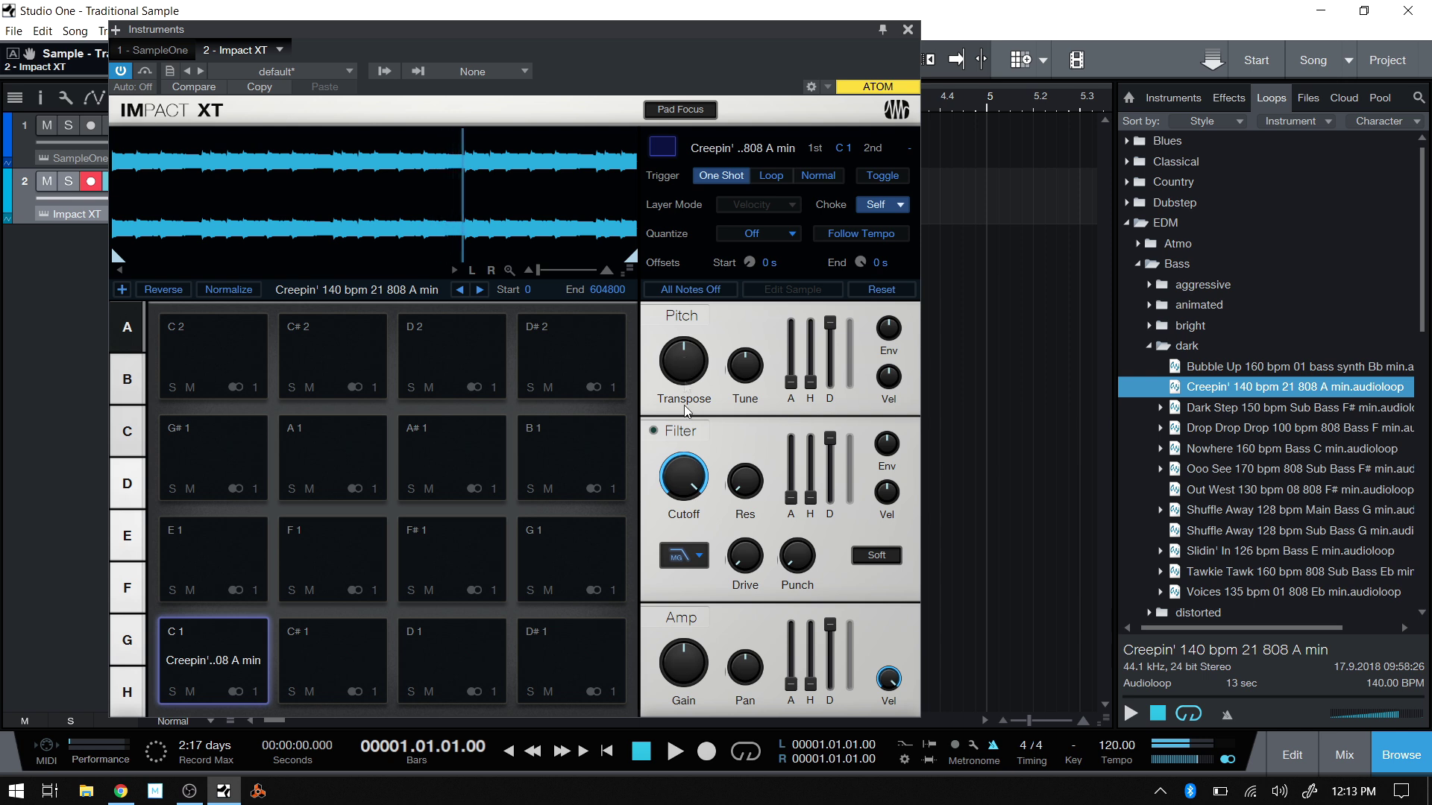
drag(685, 655, 688, 638)
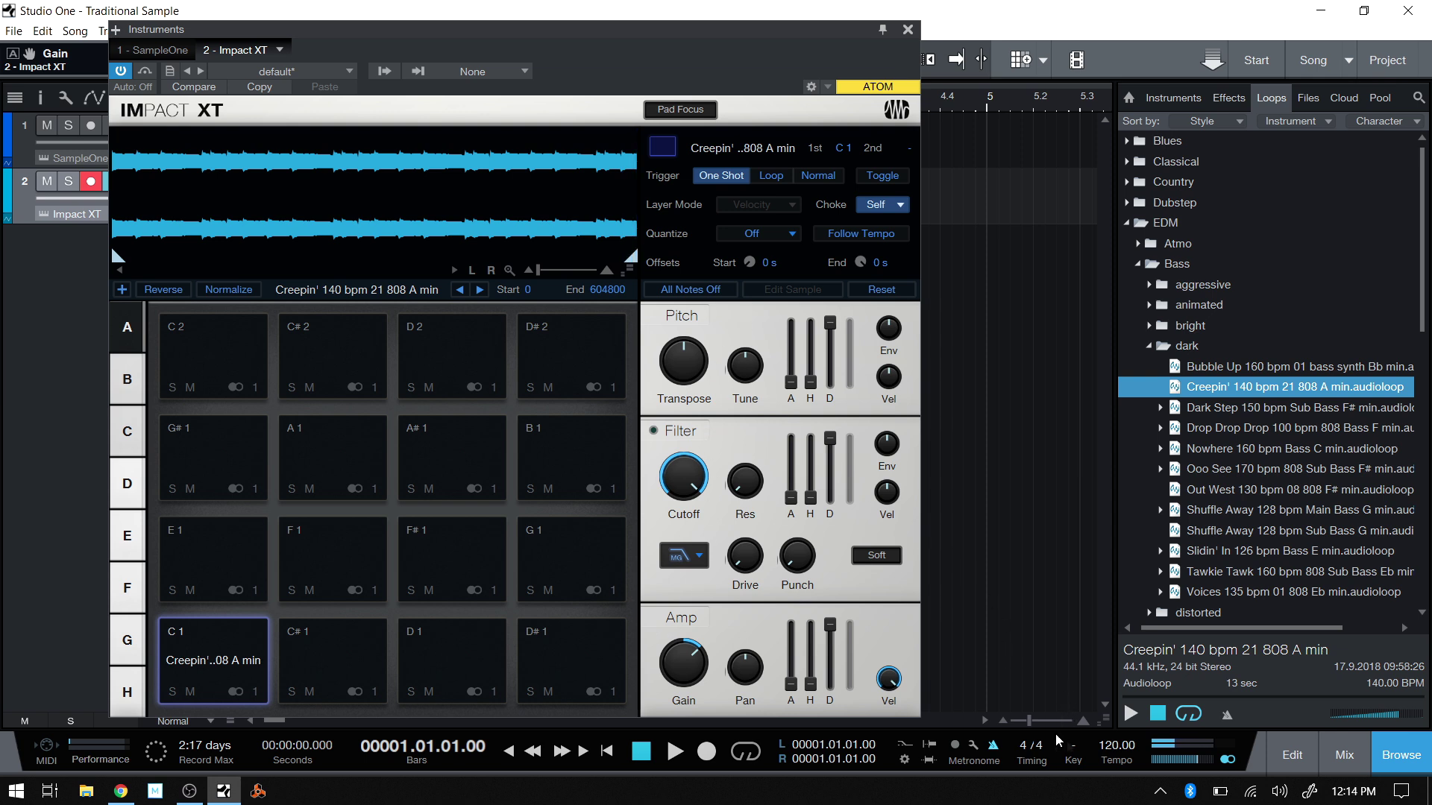
Set the song tempo to 160, audition the loop on pad C 1 and silence all notes
double_click(1114, 747)
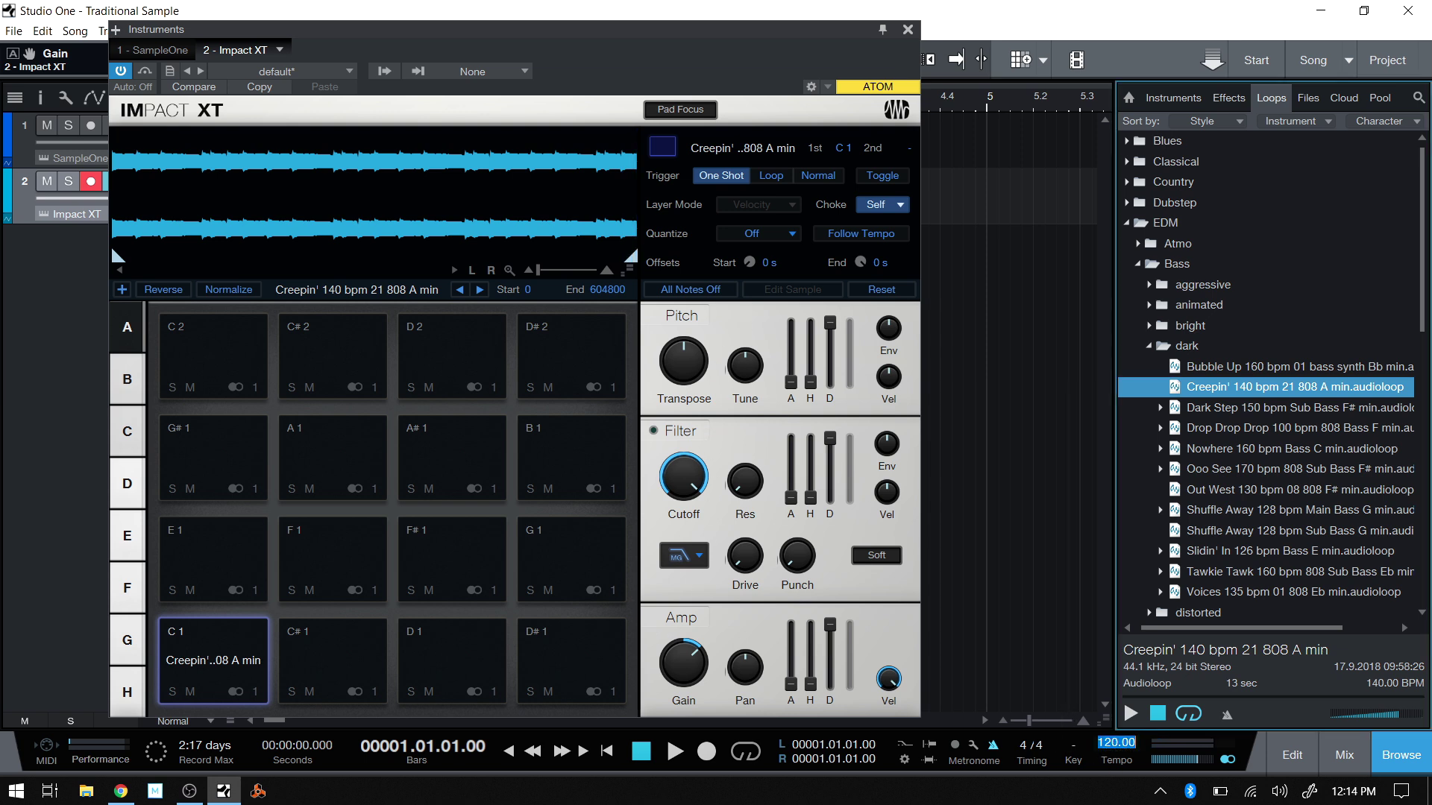
text(160)
key(Return)
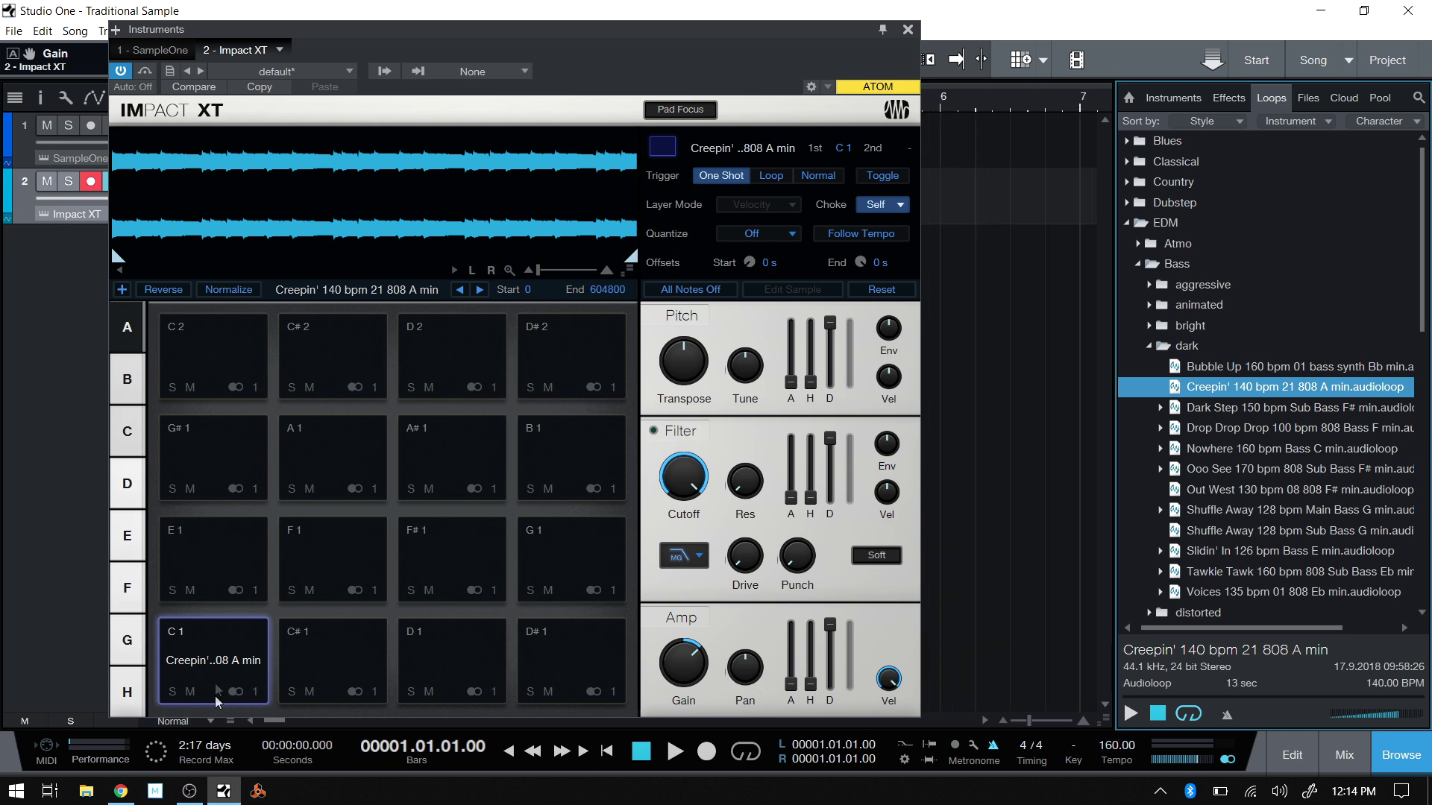
click(211, 661)
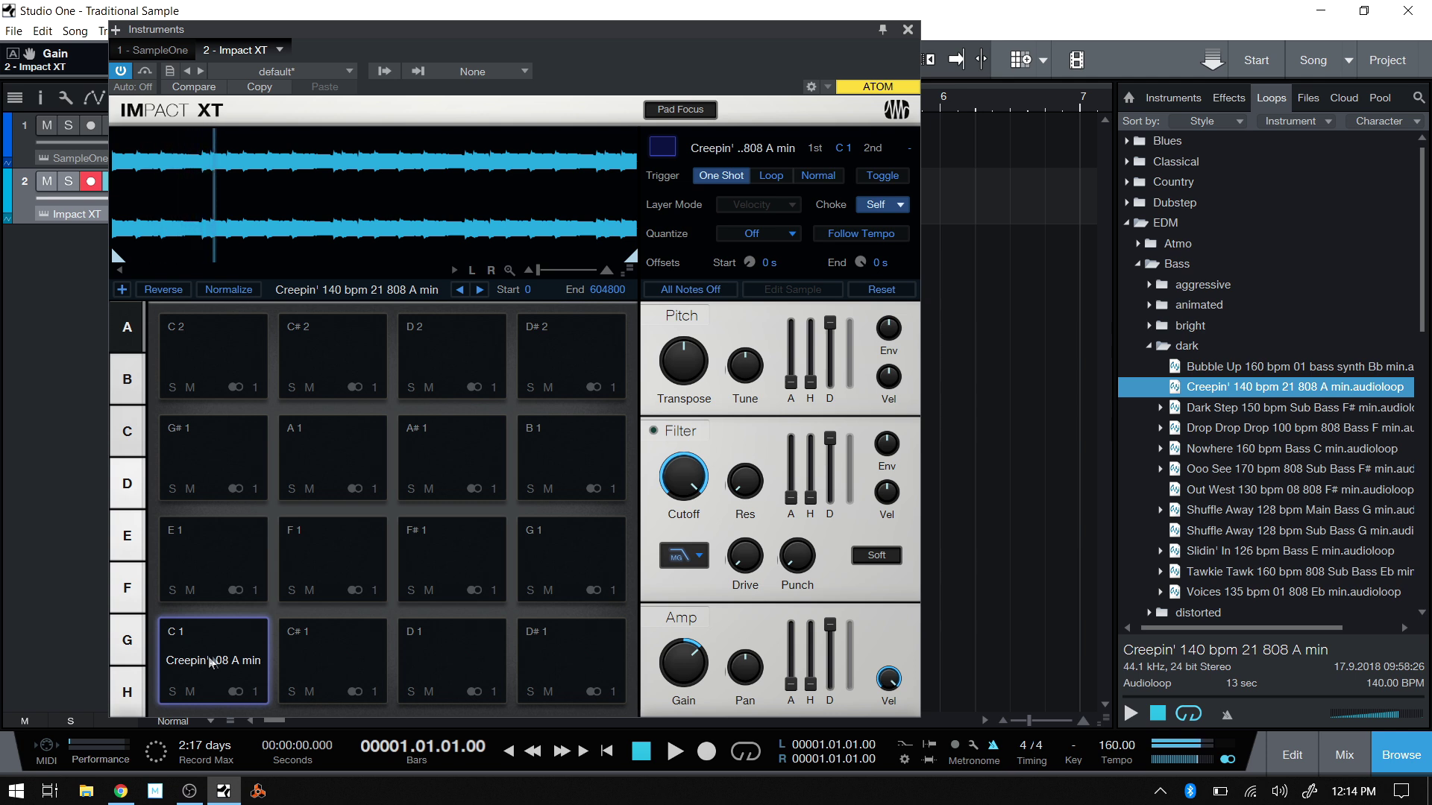
click(687, 293)
Turn on Follow Tempo for pad C 1, audition its loop and silence all notes
click(855, 237)
click(217, 662)
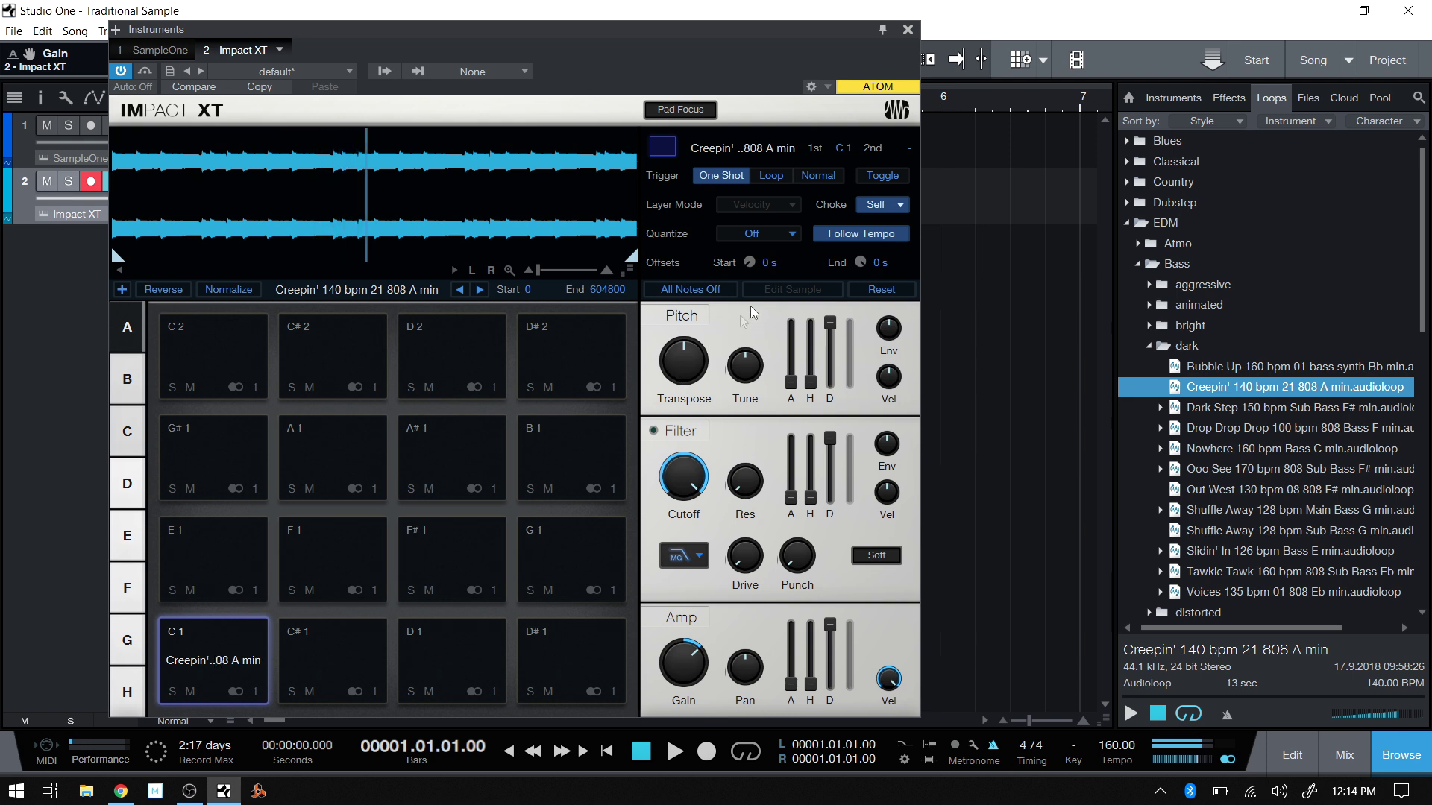
click(694, 296)
Set the song tempo to 60, audition the tempo-following loop on pad C 1 and silence all notes
click(1117, 745)
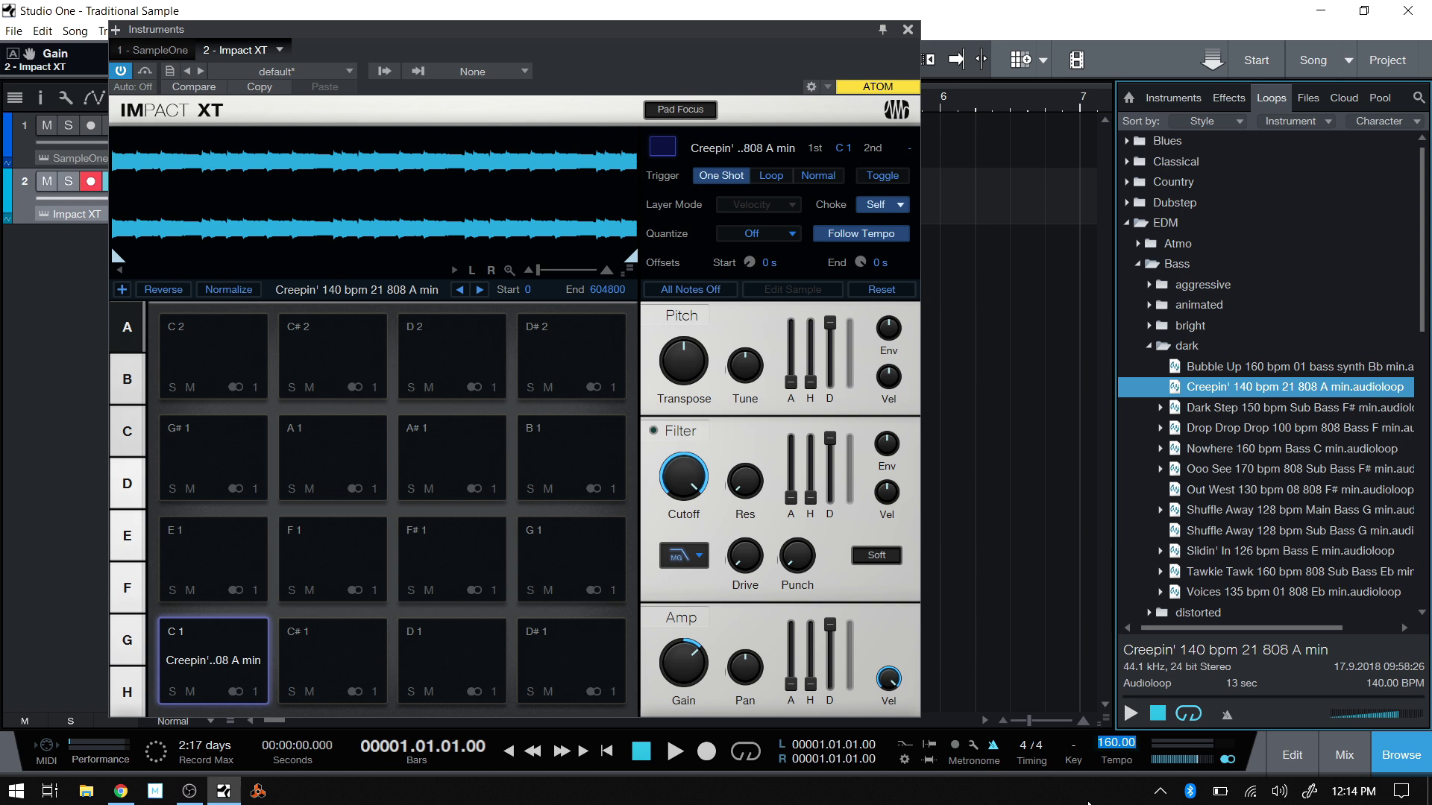
text(60)
key(Return)
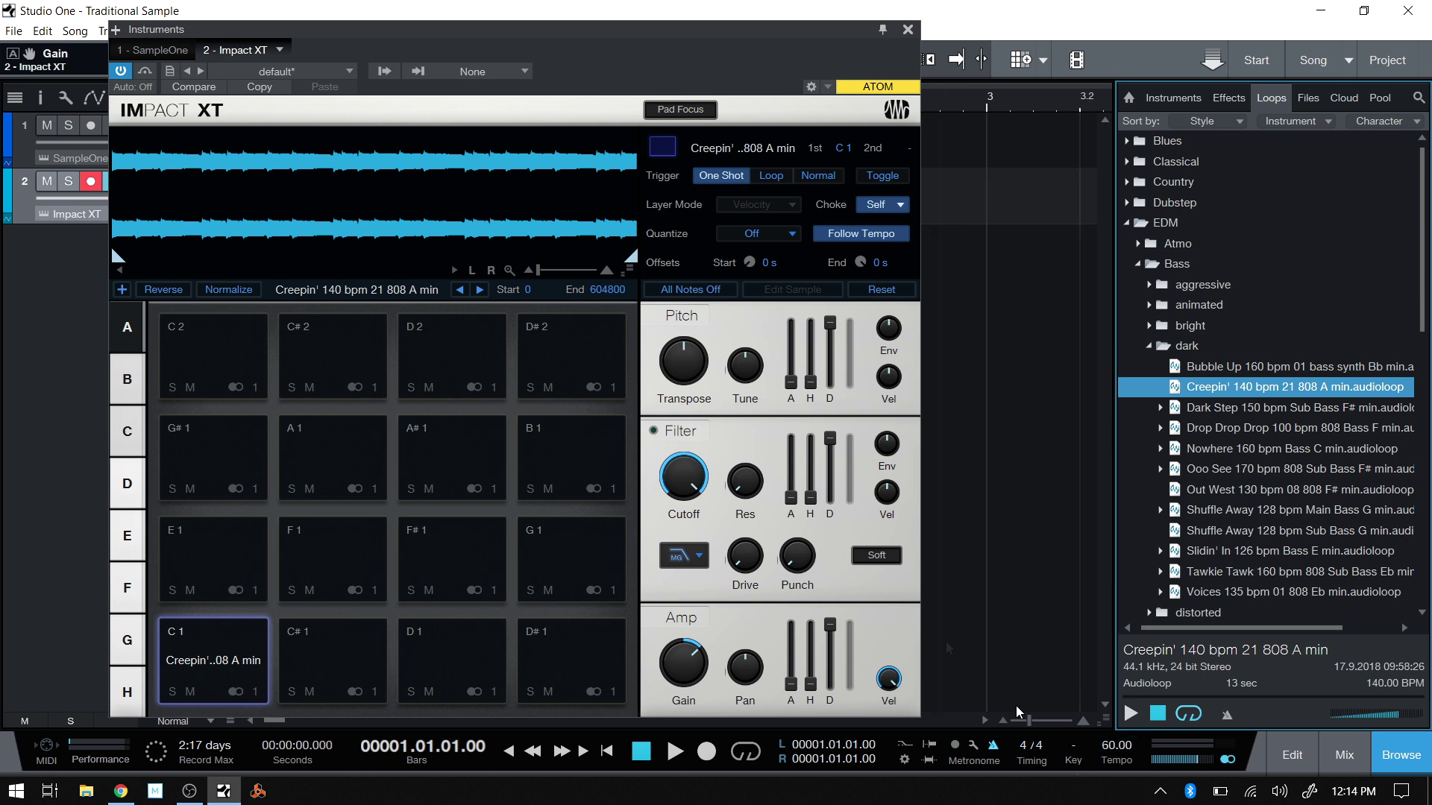
click(216, 666)
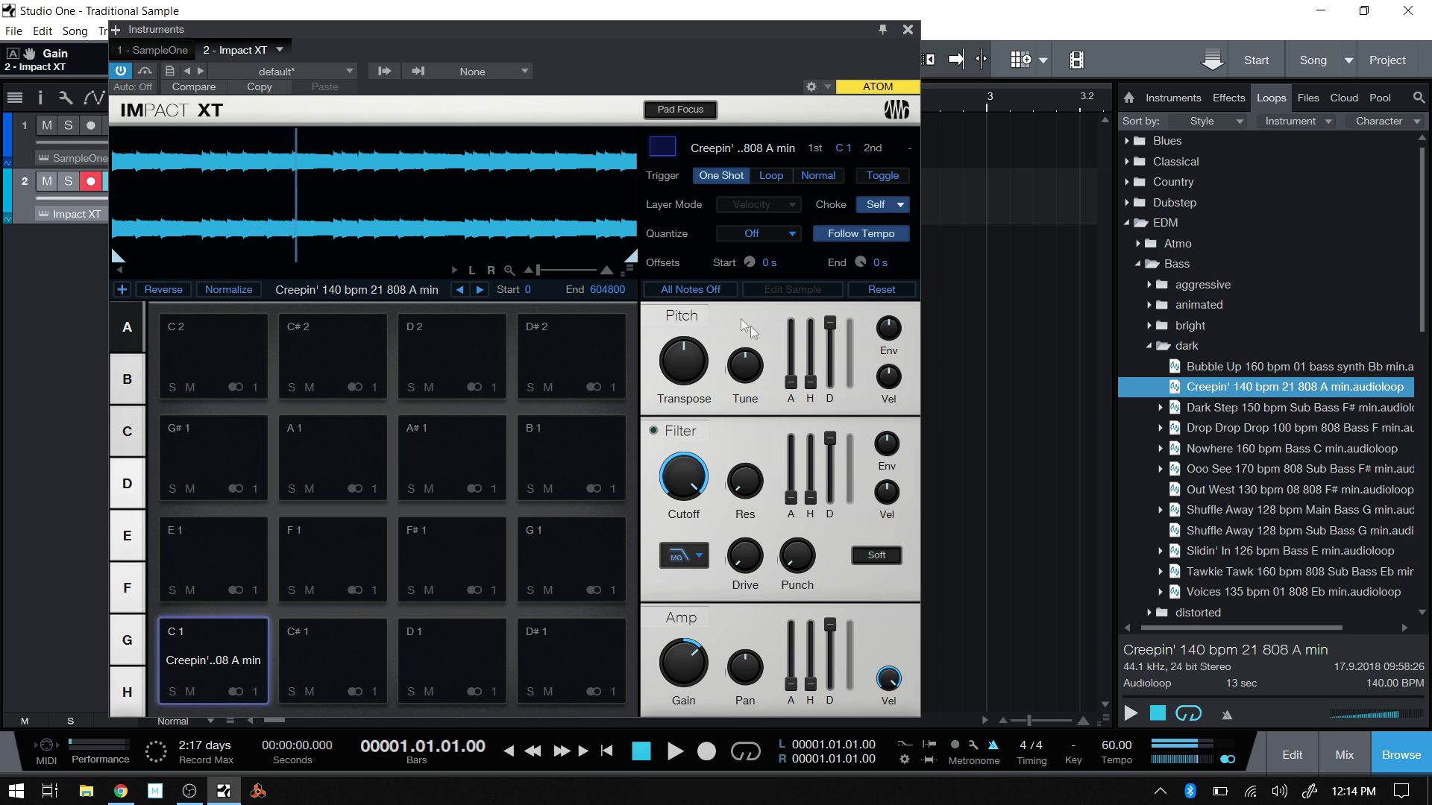
click(698, 291)
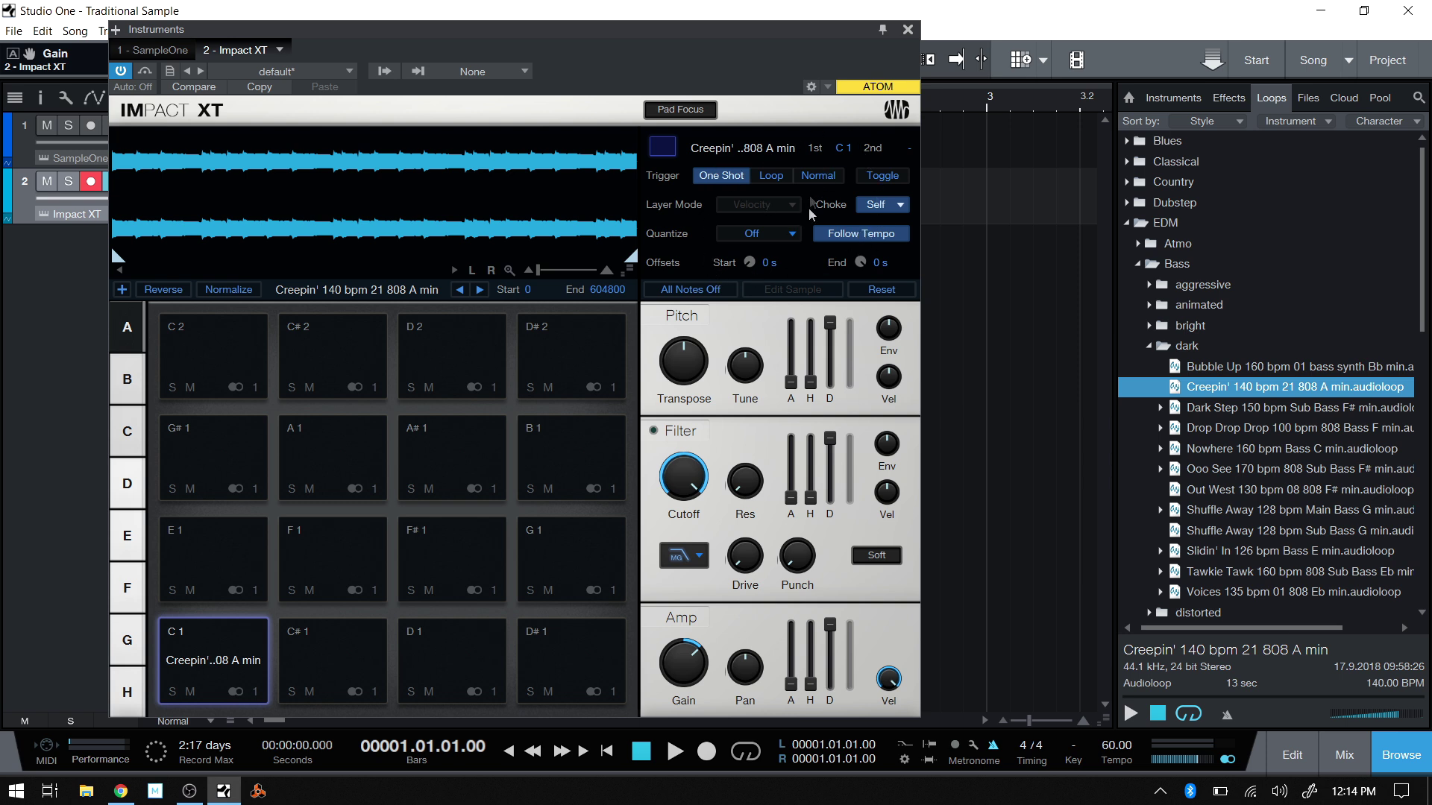
Look at the empty pads A# 1, B 1 and G 1, then replay the C 1 loop and silence it
click(447, 473)
click(569, 480)
click(569, 562)
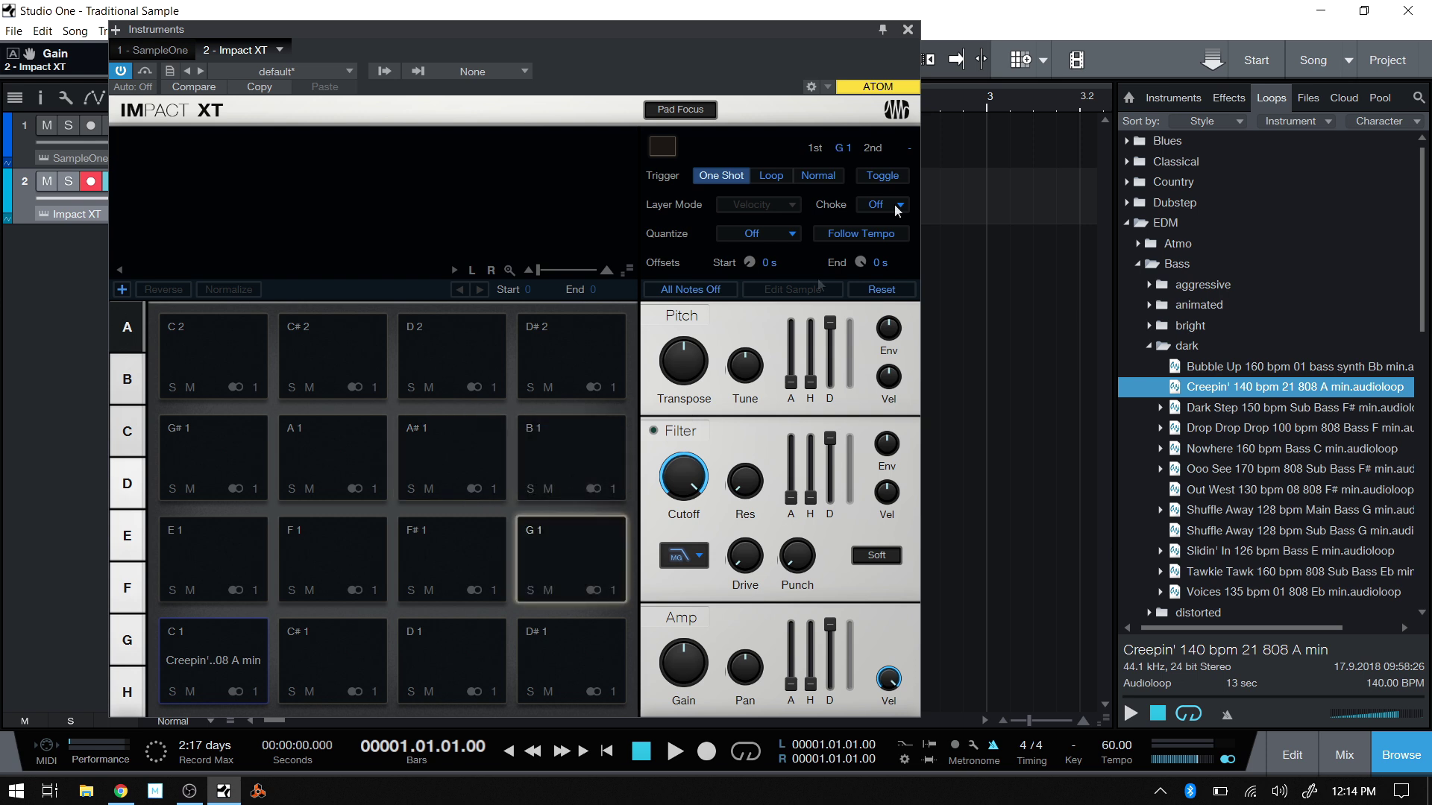
click(209, 657)
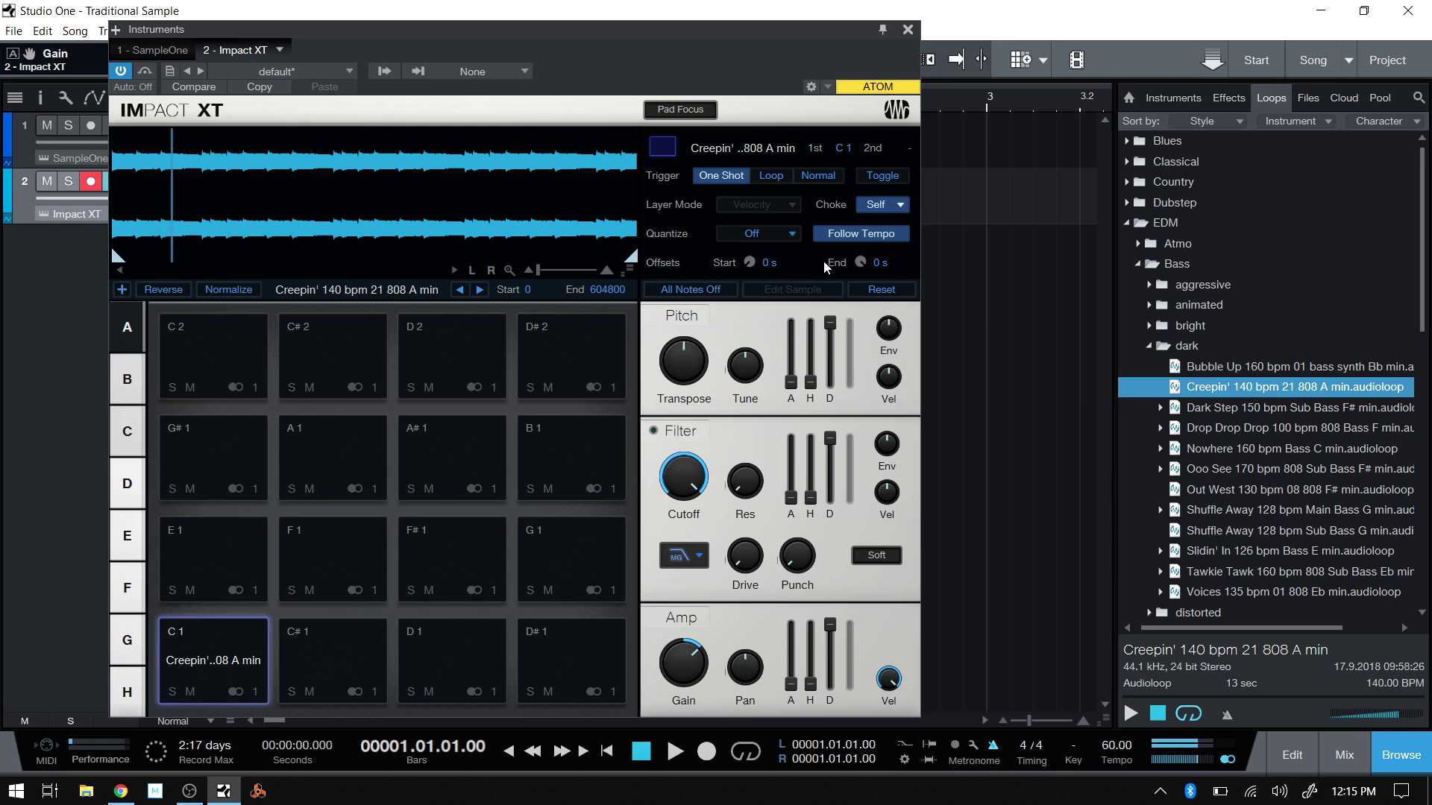
click(720, 298)
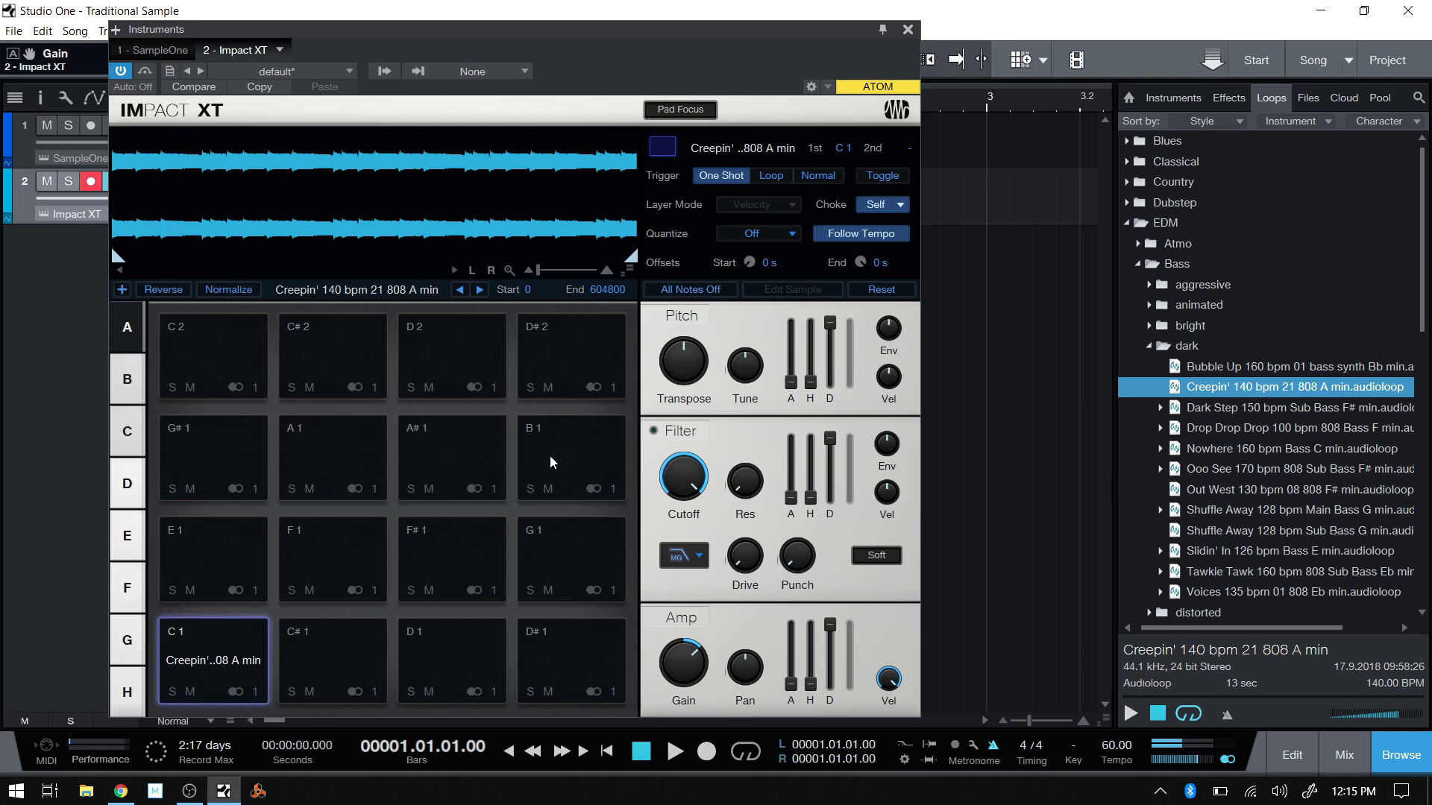